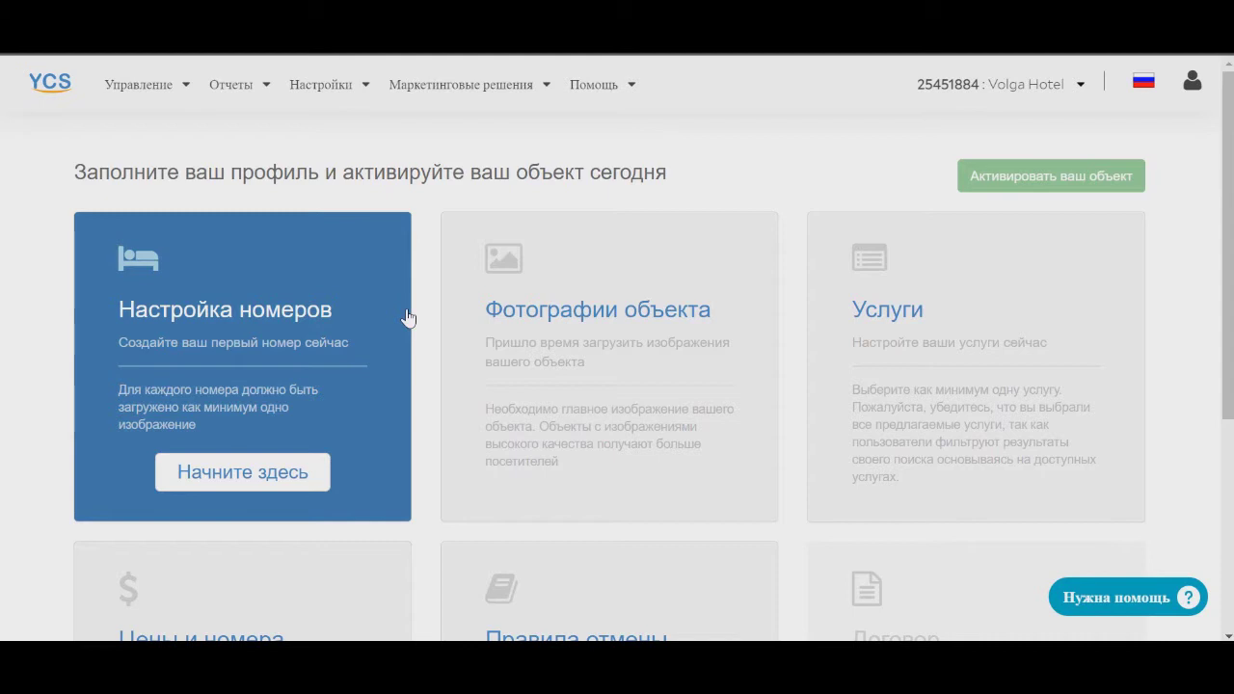
# - Look over the profile setup sections needed to activate the property
pyautogui.scroll(-4, 408, 323)
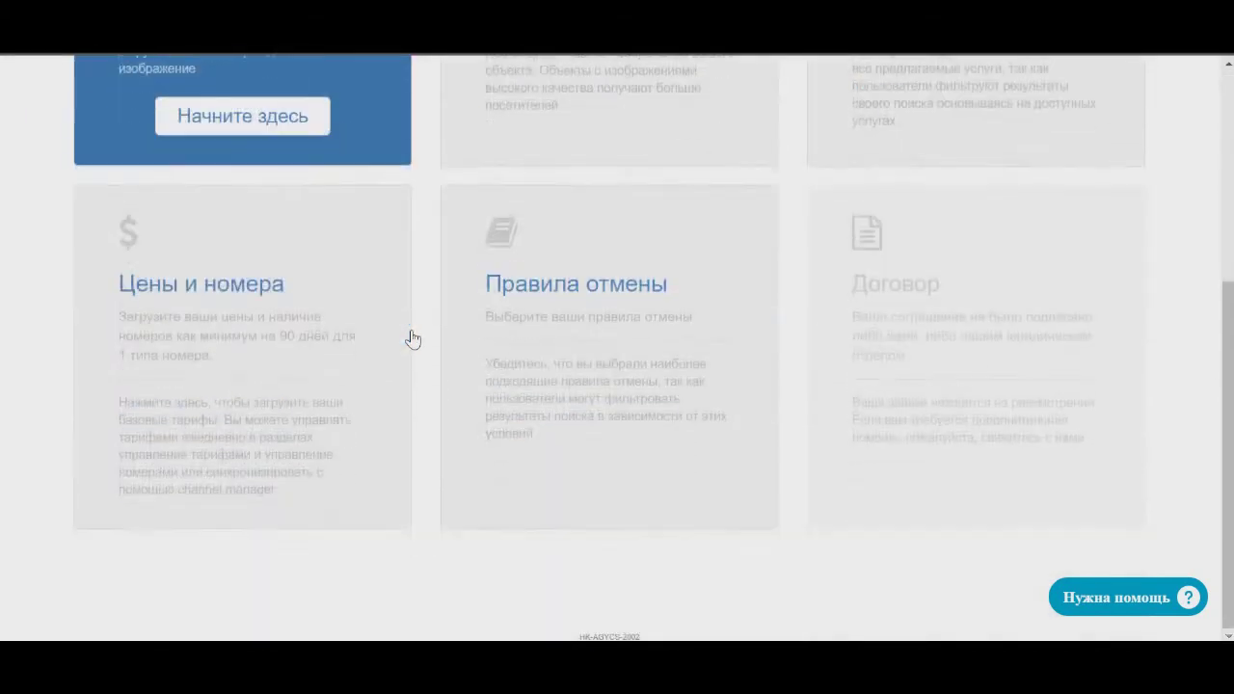
pyautogui.scroll(4, 408, 339)
pyautogui.scroll(-2, 106, 270)
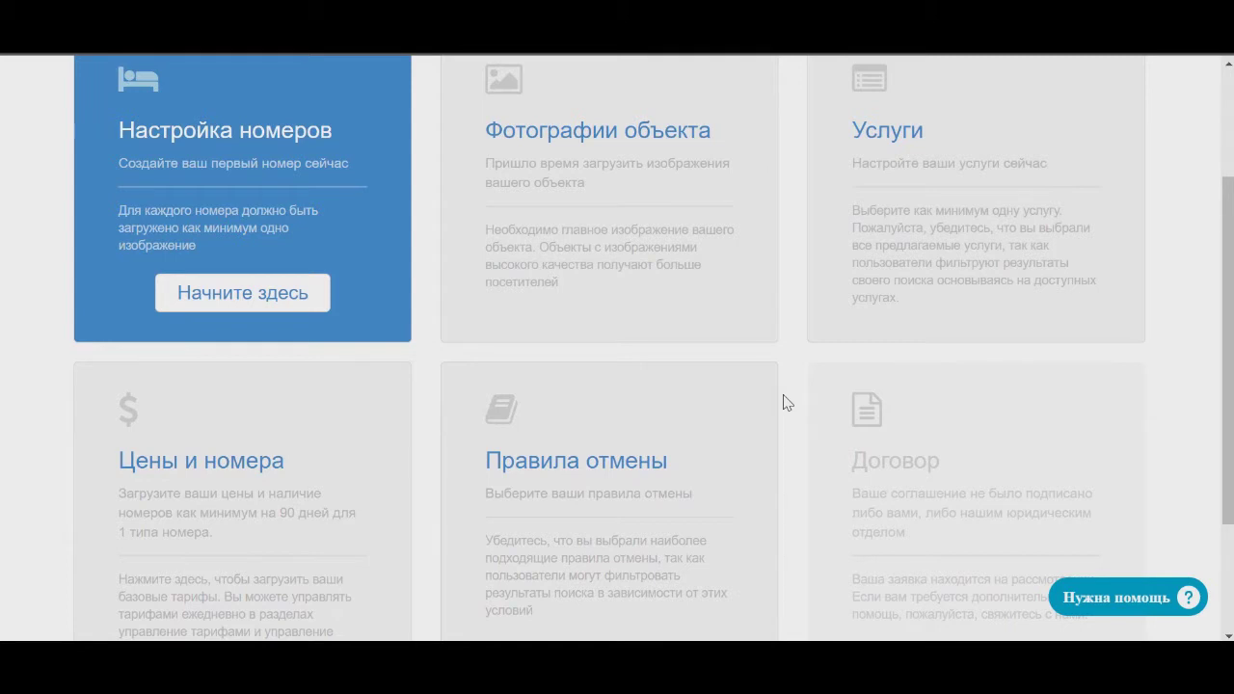
pyautogui.scroll(2, 359, 343)
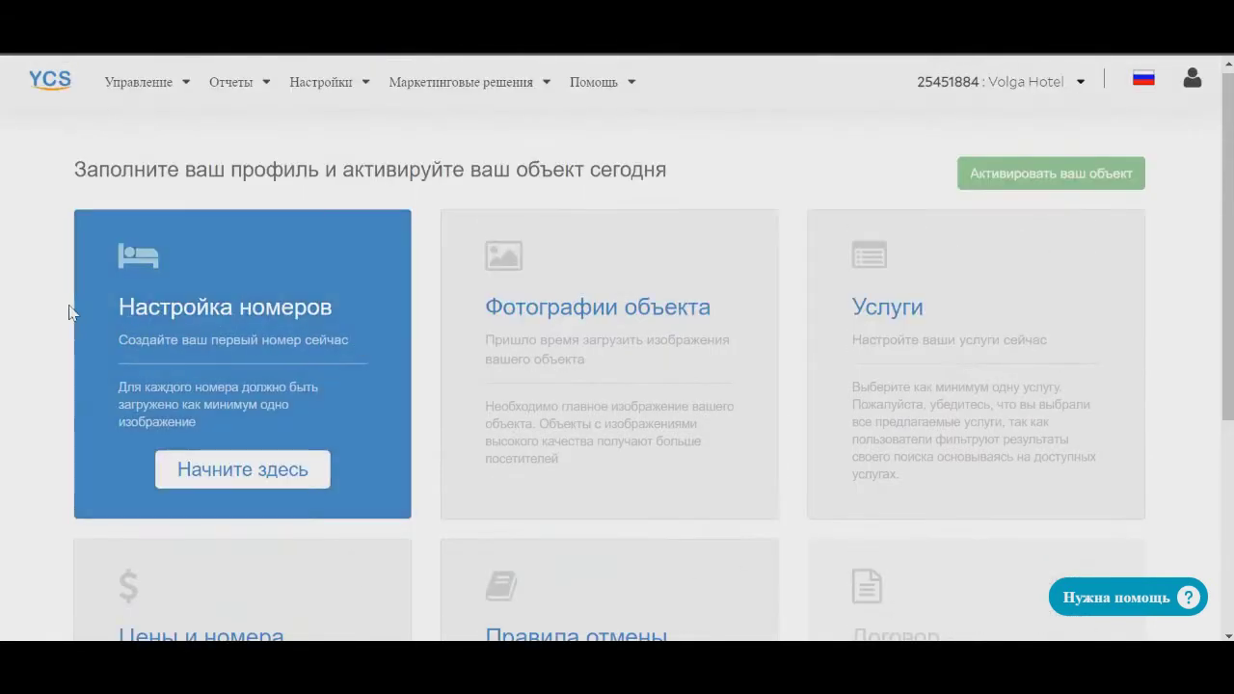
pyautogui.scroll(-2, 868, 372)
pyautogui.scroll(-2, 867, 372)
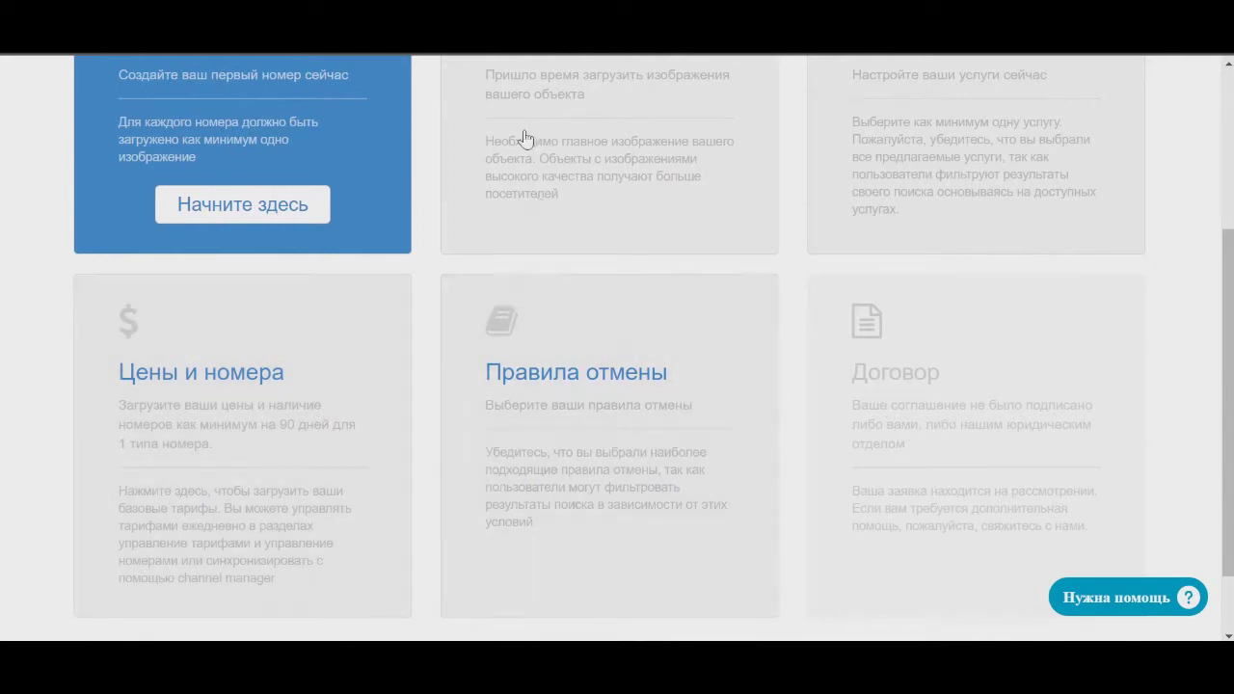
pyautogui.scroll(2, 578, 241)
pyautogui.click(672, 210)
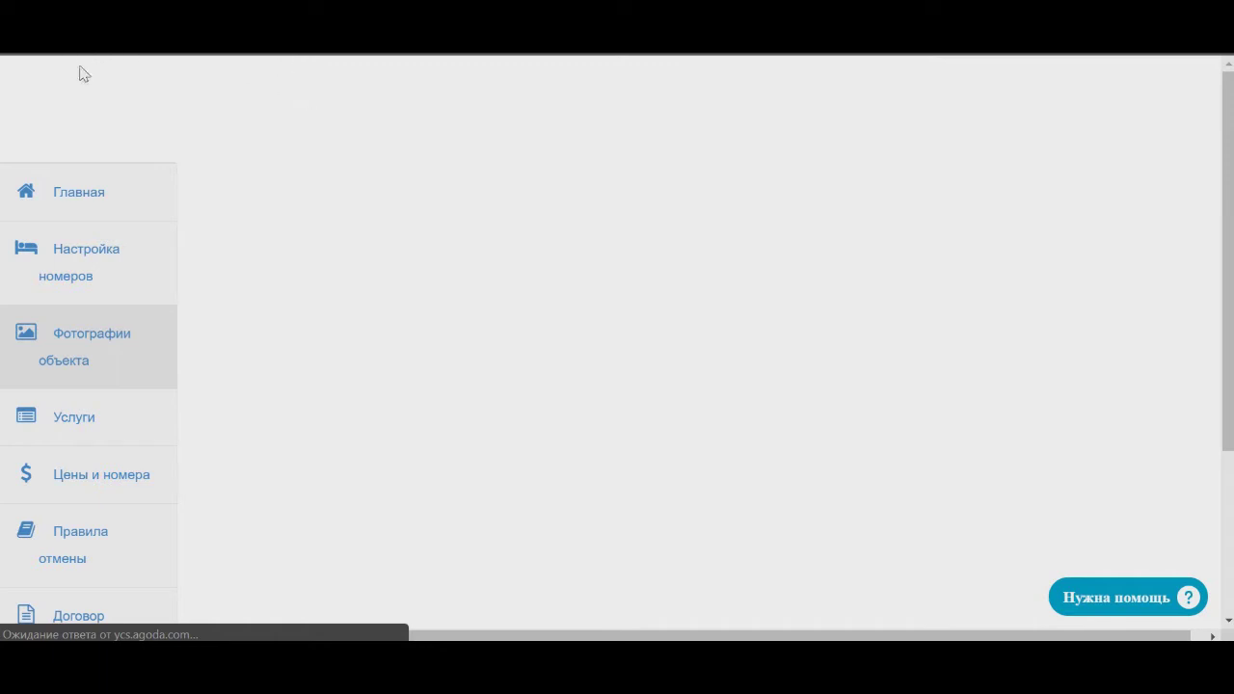
pyautogui.click(138, 84)
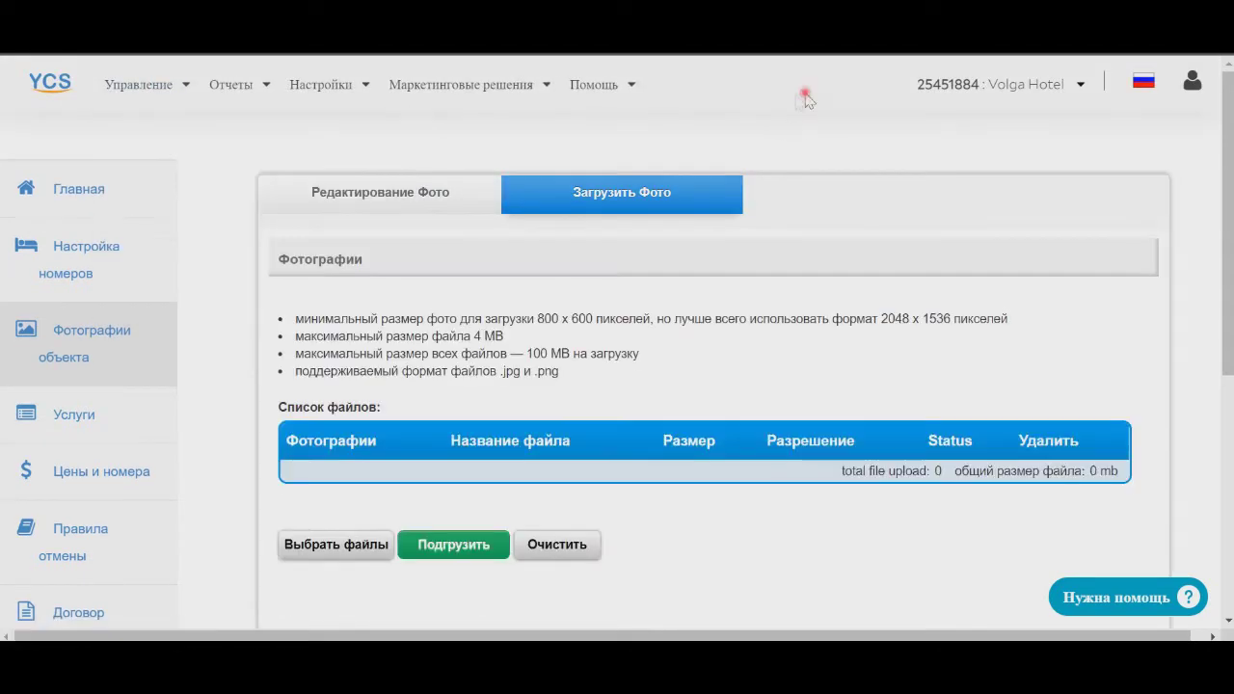
pyautogui.click(231, 84)
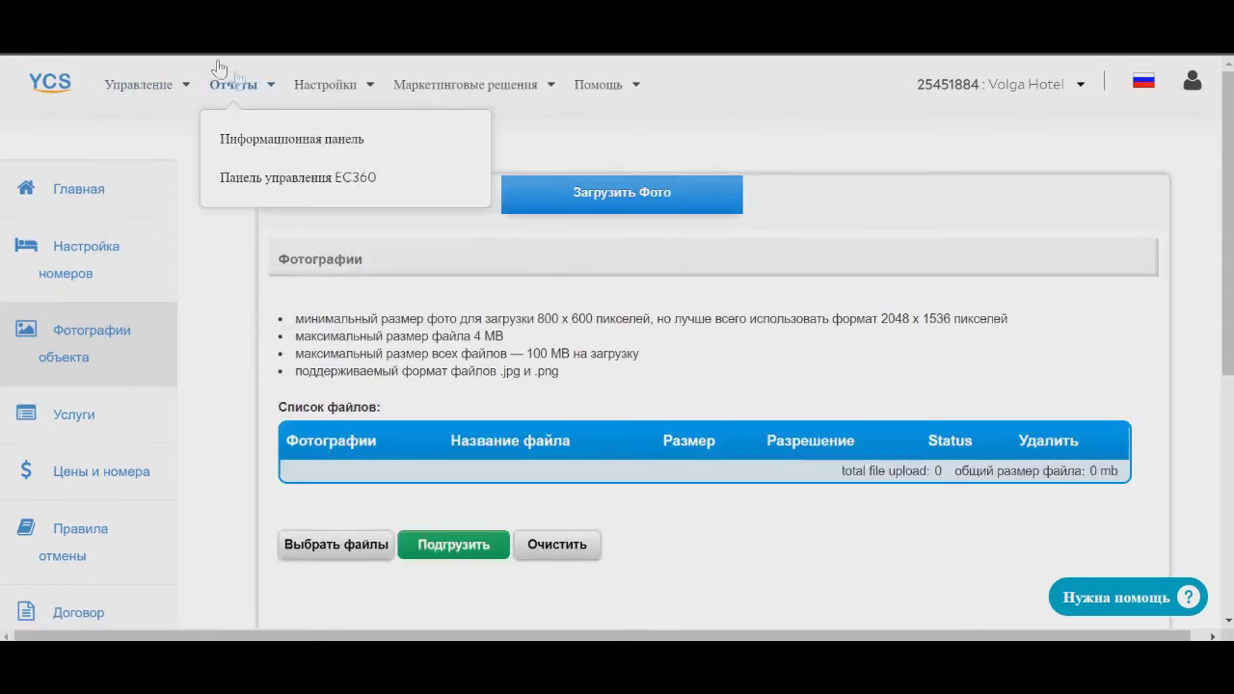
pyautogui.click(286, 176)
# - Examine the requirements listed for rooms, photos, services, prices, cancellation rules and the contract
pyautogui.scroll(-3, 472, 263)
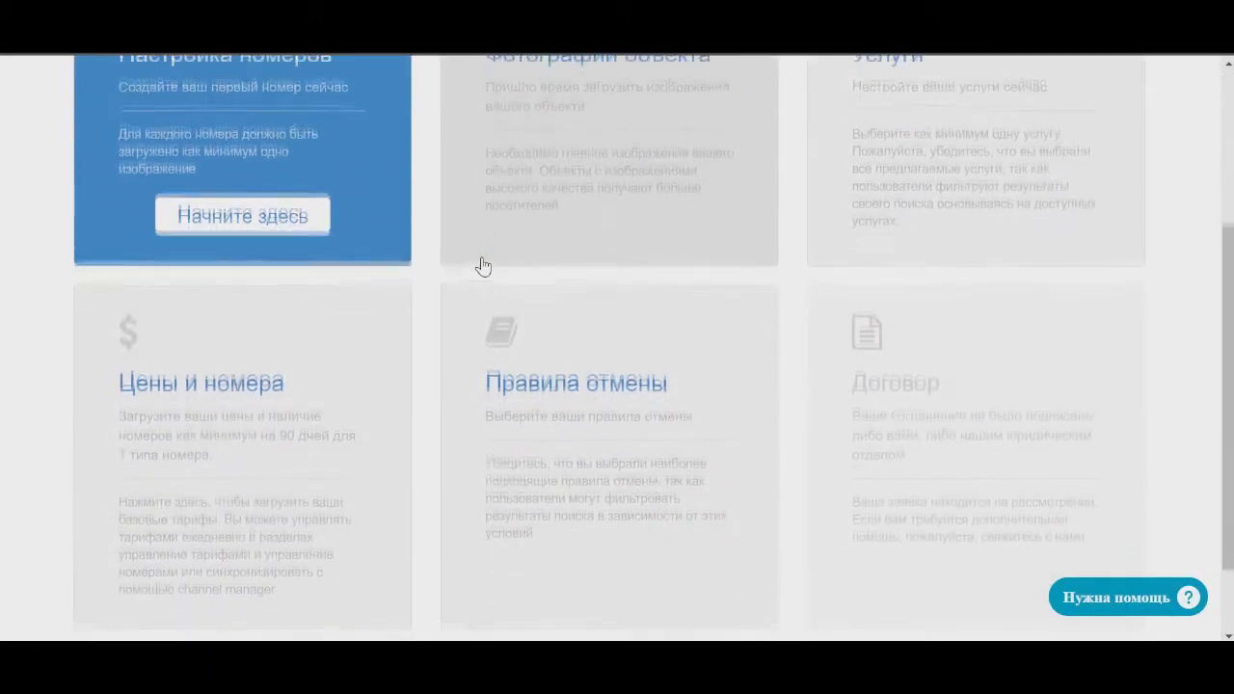
pyautogui.scroll(1, 443, 266)
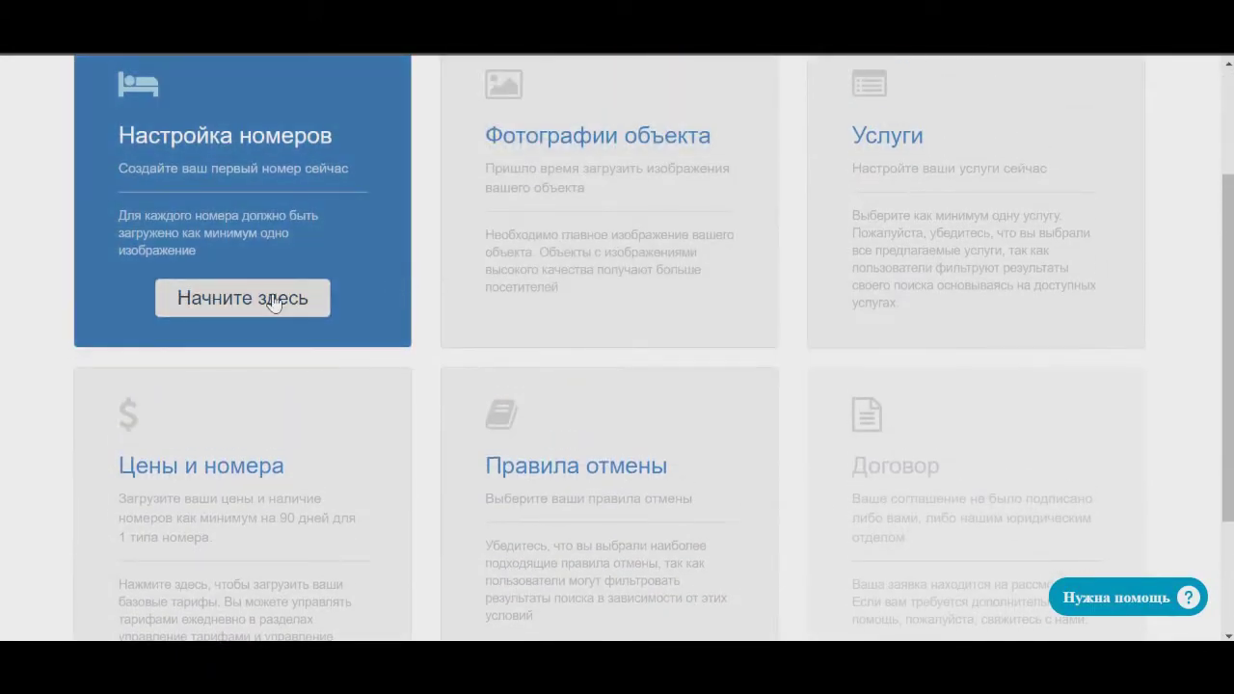
pyautogui.scroll(2, 270, 297)
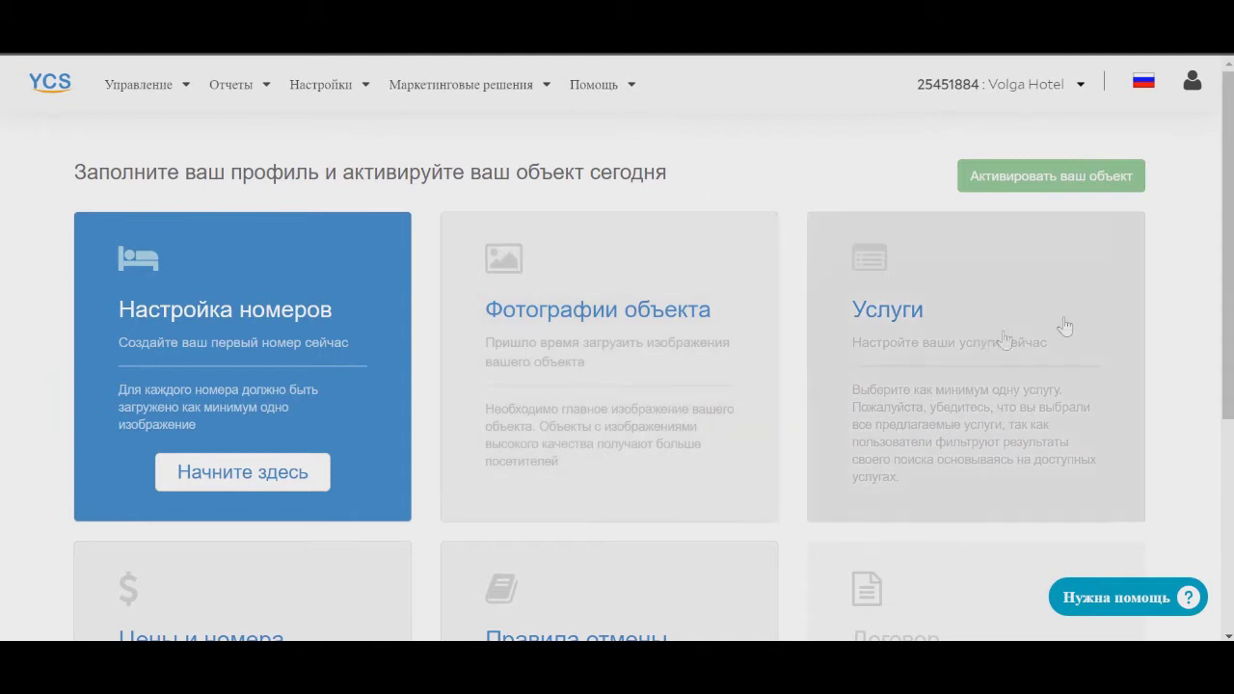
pyautogui.scroll(-3, 656, 259)
pyautogui.scroll(1, 314, 328)
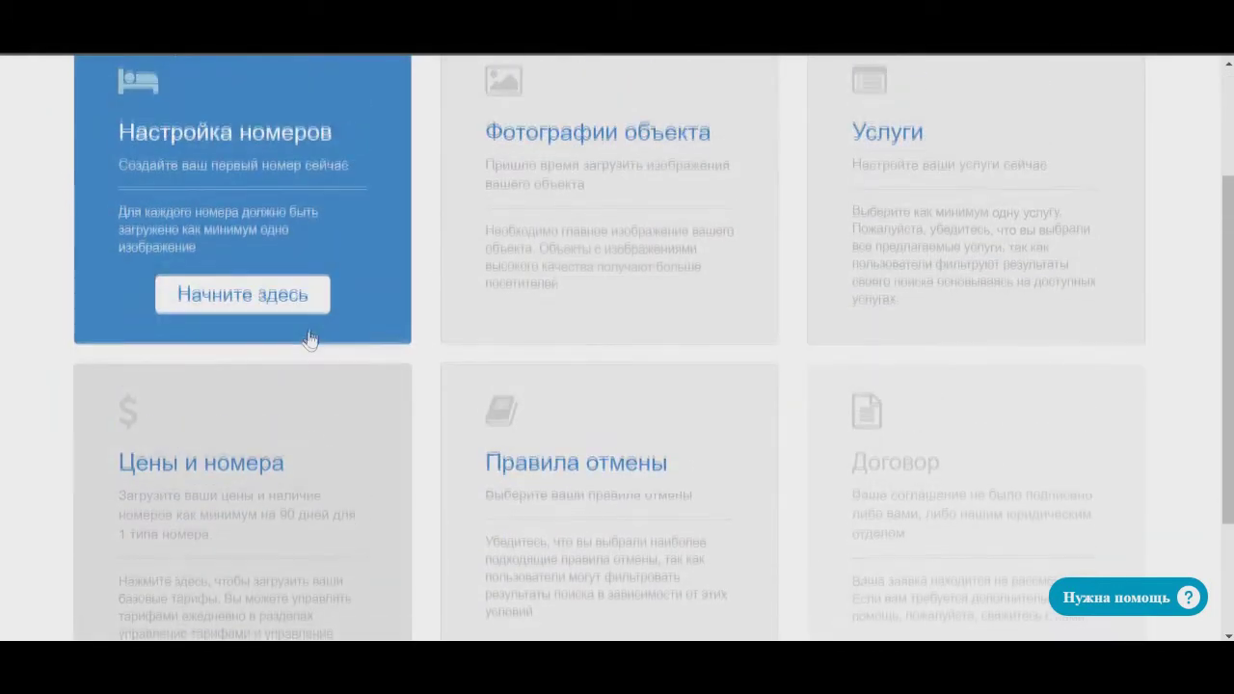
pyautogui.scroll(-1, 300, 390)
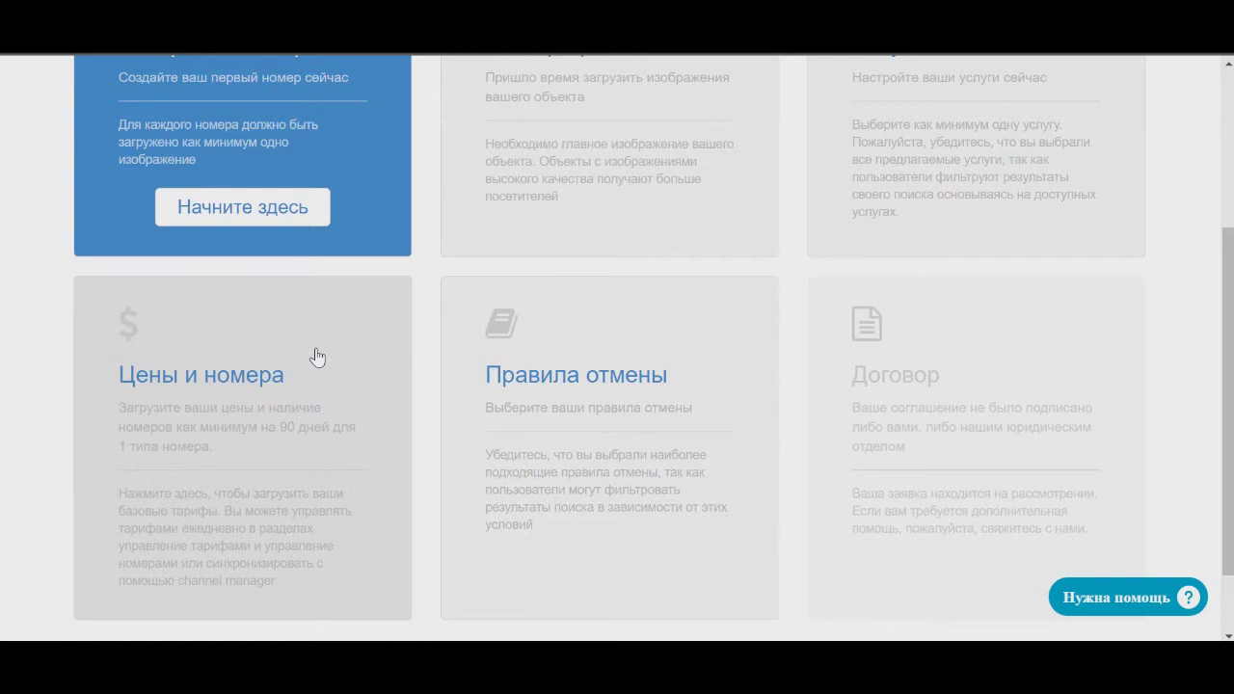
pyautogui.scroll(2, 393, 350)
pyautogui.scroll(-1, 445, 422)
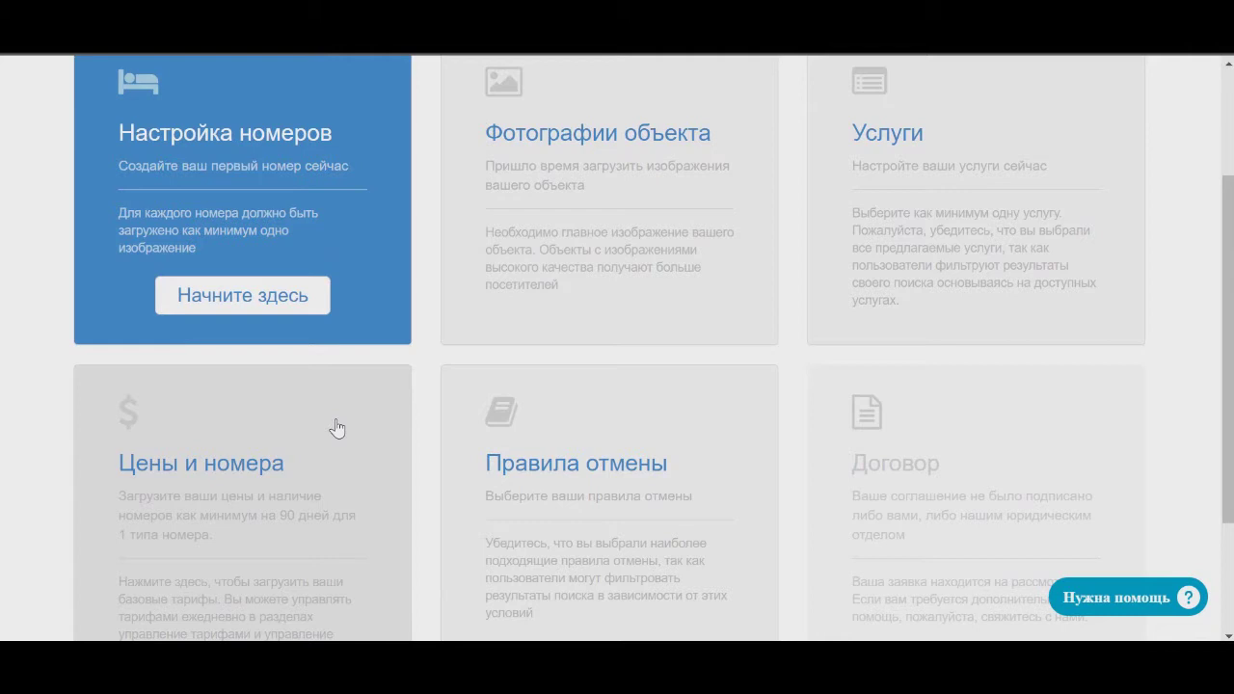
pyautogui.scroll(-2, 338, 427)
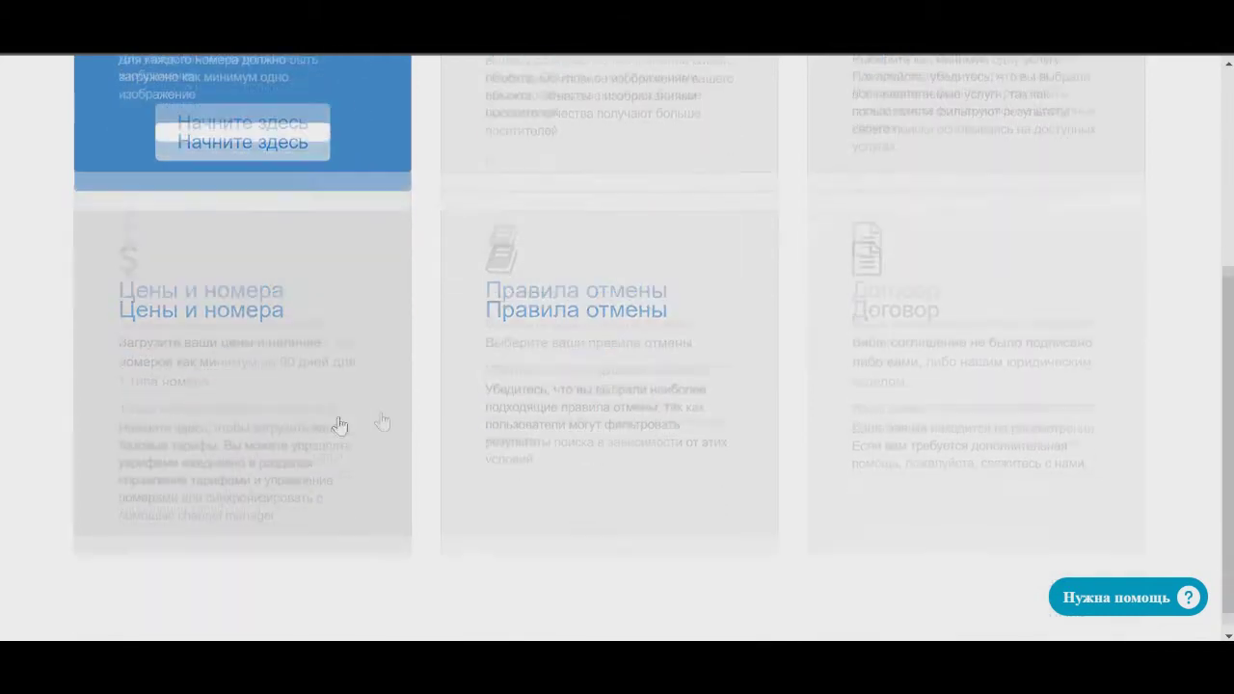
pyautogui.scroll(2, 568, 270)
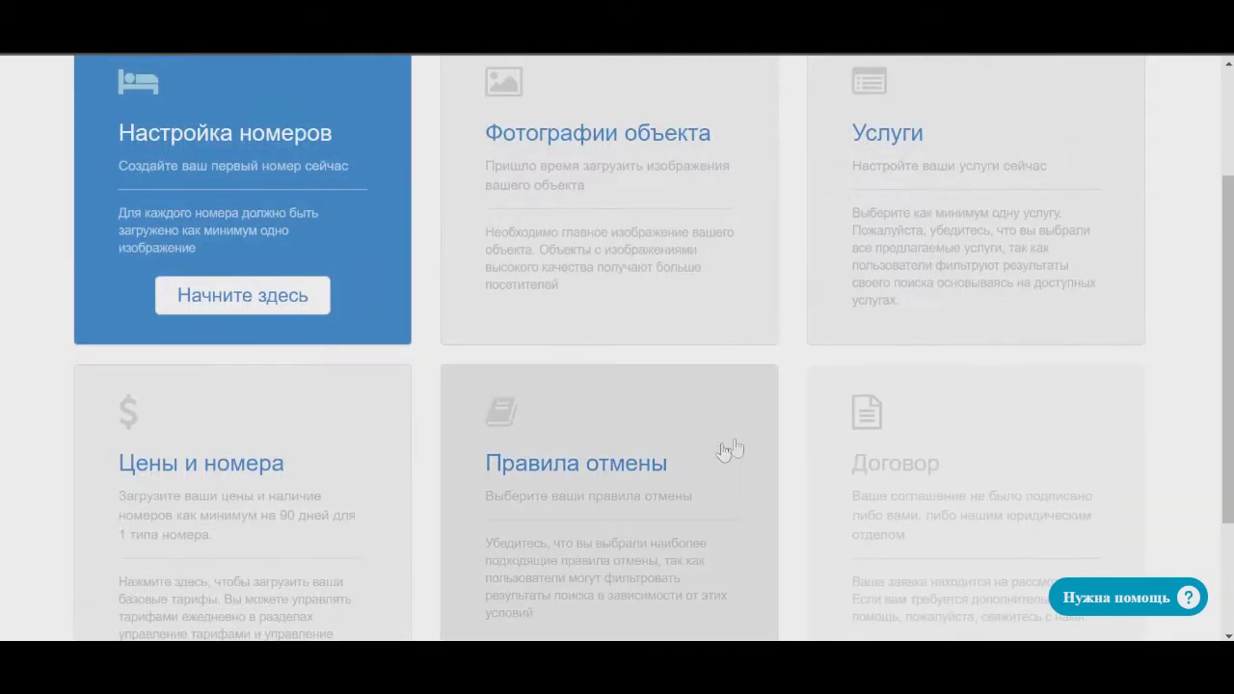
pyautogui.scroll(-1, 916, 416)
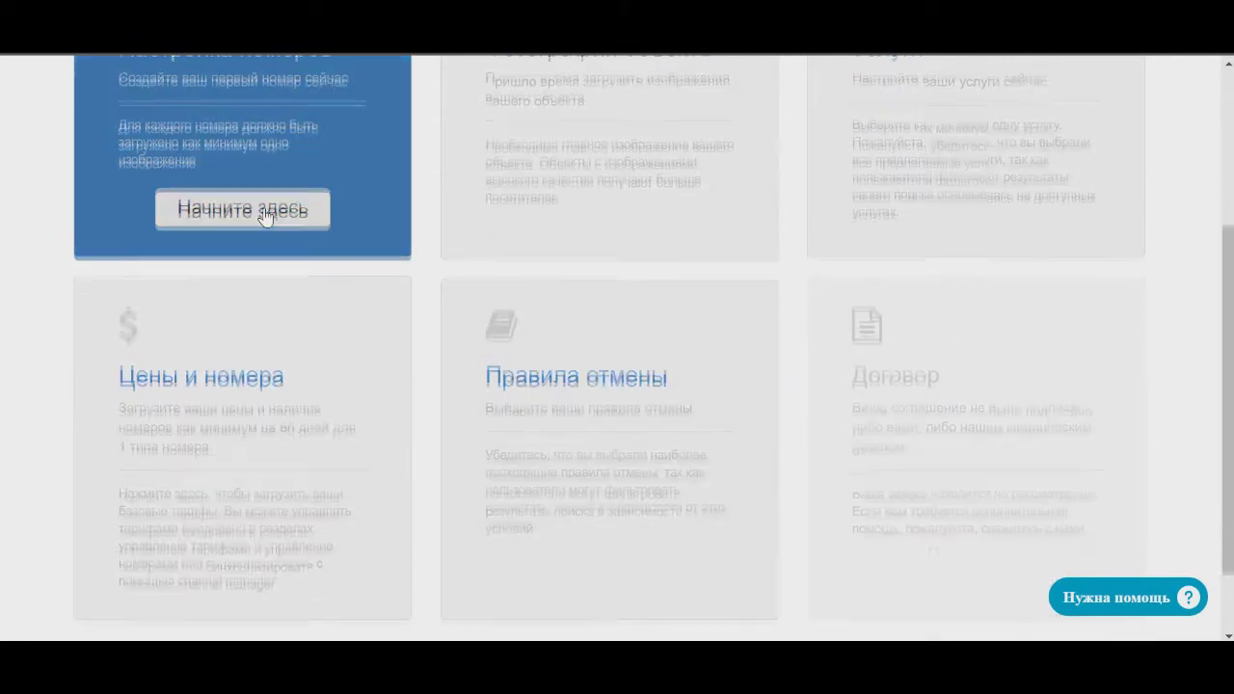
pyautogui.scroll(2, 262, 212)
# - Open the room setup section and add a new room type
pyautogui.click(257, 384)
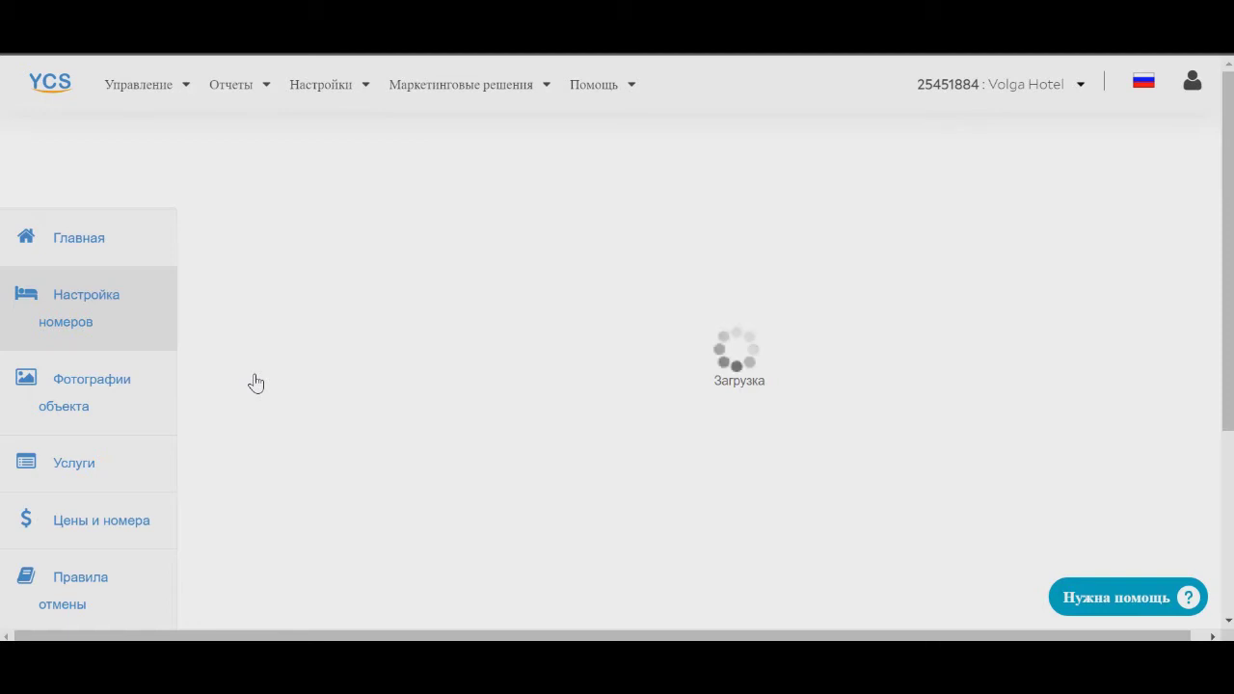
pyautogui.scroll(-3, 256, 383)
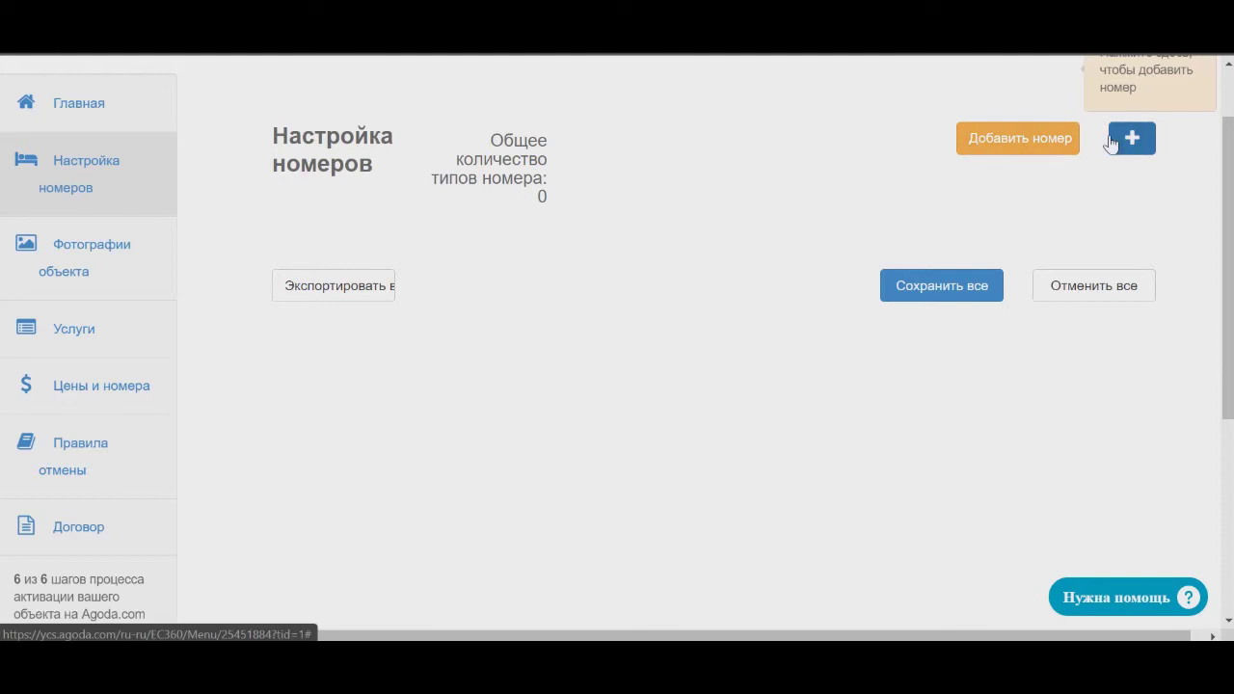
pyautogui.click(1067, 140)
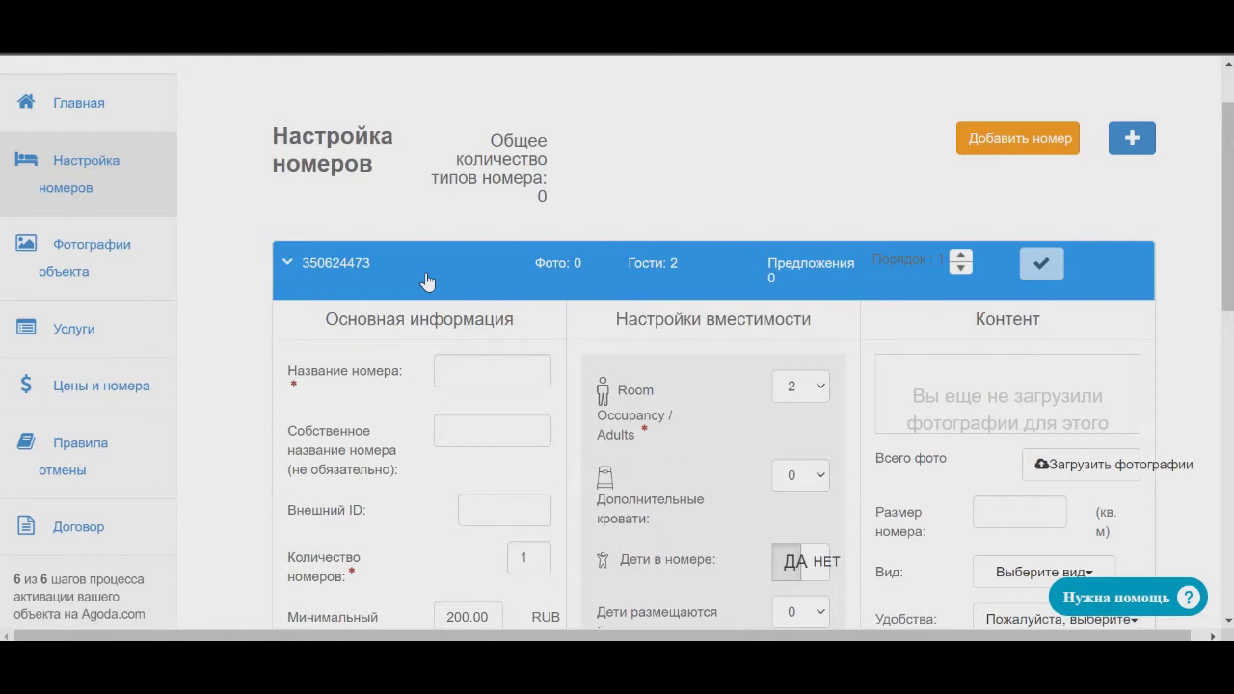
# - Switch to Frontdesk24 and sign in with the saved credentials
pyautogui.click(474, 363)
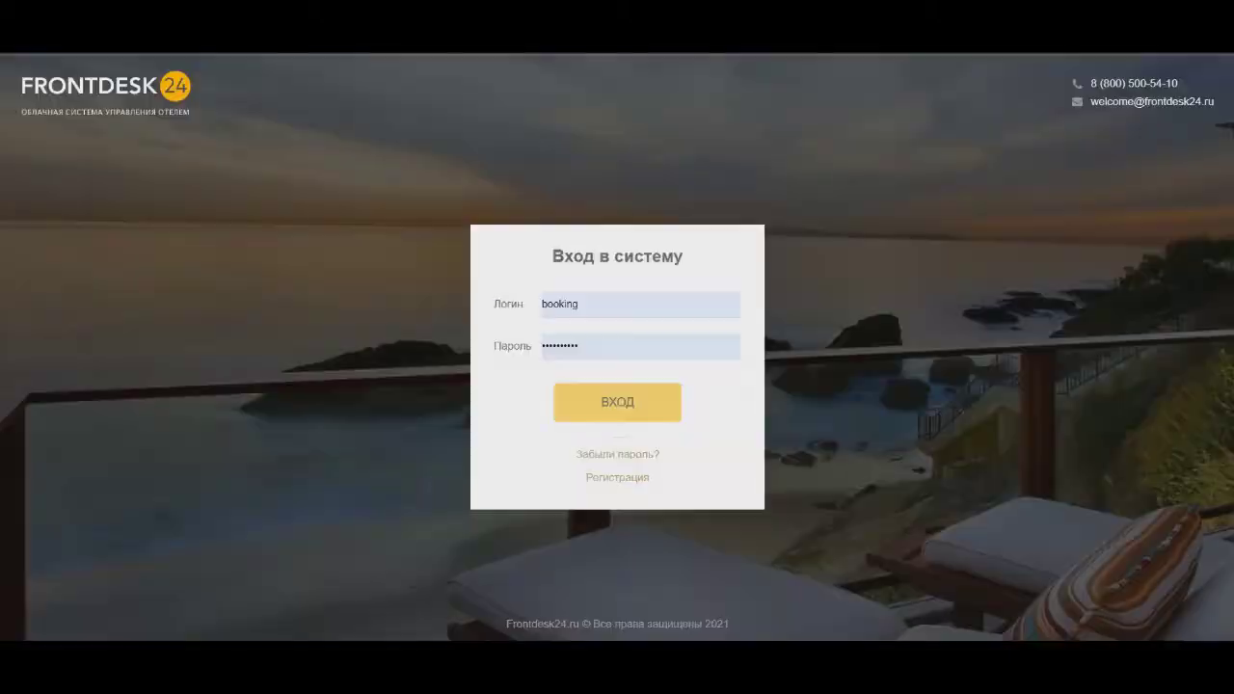
pyautogui.click(591, 416)
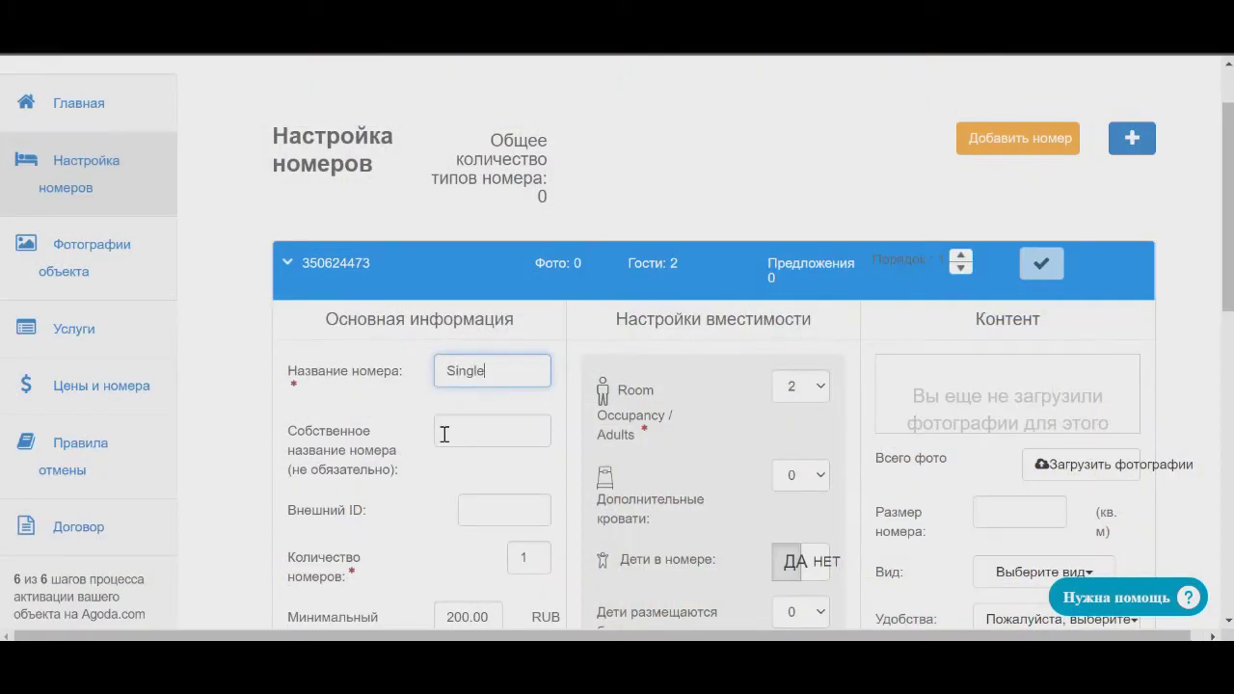
# - Clear the text in the new room type's name field
pyautogui.doubleClick(496, 379)
pyautogui.click(497, 377)
pyautogui.scroll(-3, 499, 380)
pyautogui.scroll(-1, 500, 383)
pyautogui.scroll(3, 501, 388)
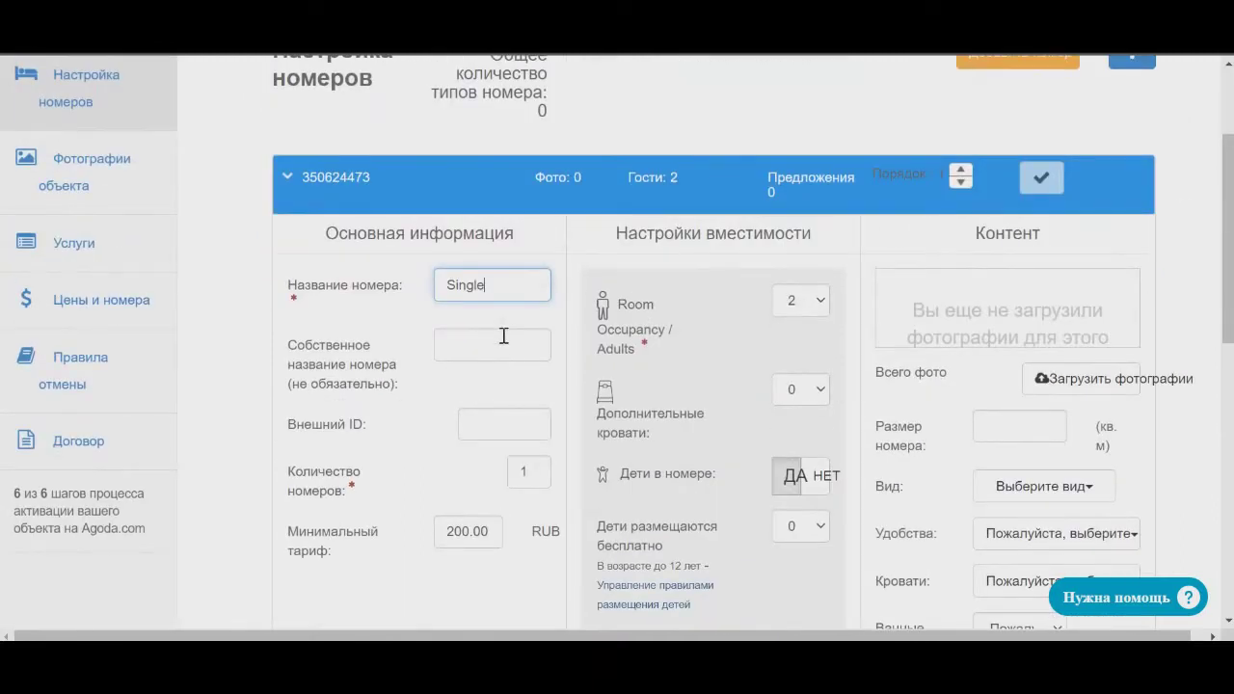
pyautogui.rightClick(491, 285)
pyautogui.click(490, 288)
pyautogui.doubleClick(468, 289)
pyautogui.press('BackSpace')
pyautogui.click(538, 83)
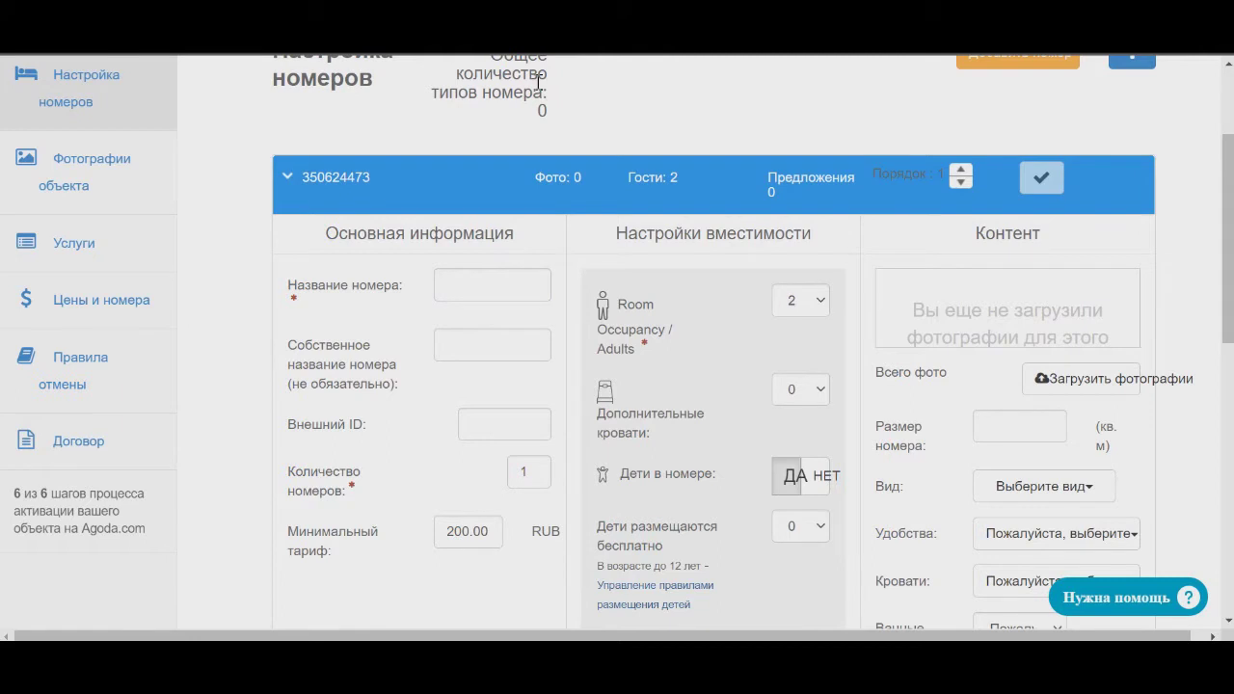
# - Inspect the room name field in the browser developer tools and try to set its autocomplete attribute to "on"
pyautogui.press('F12')
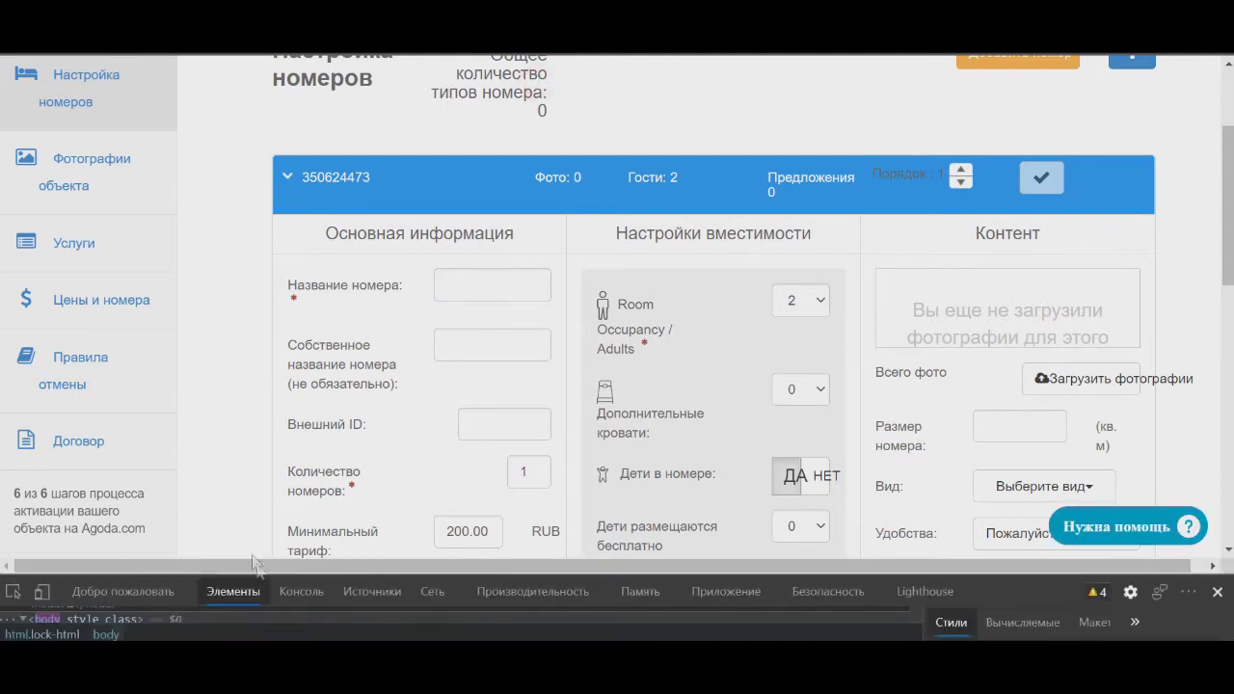
pyautogui.moveTo(255, 575); pyautogui.dragTo(122, 412)
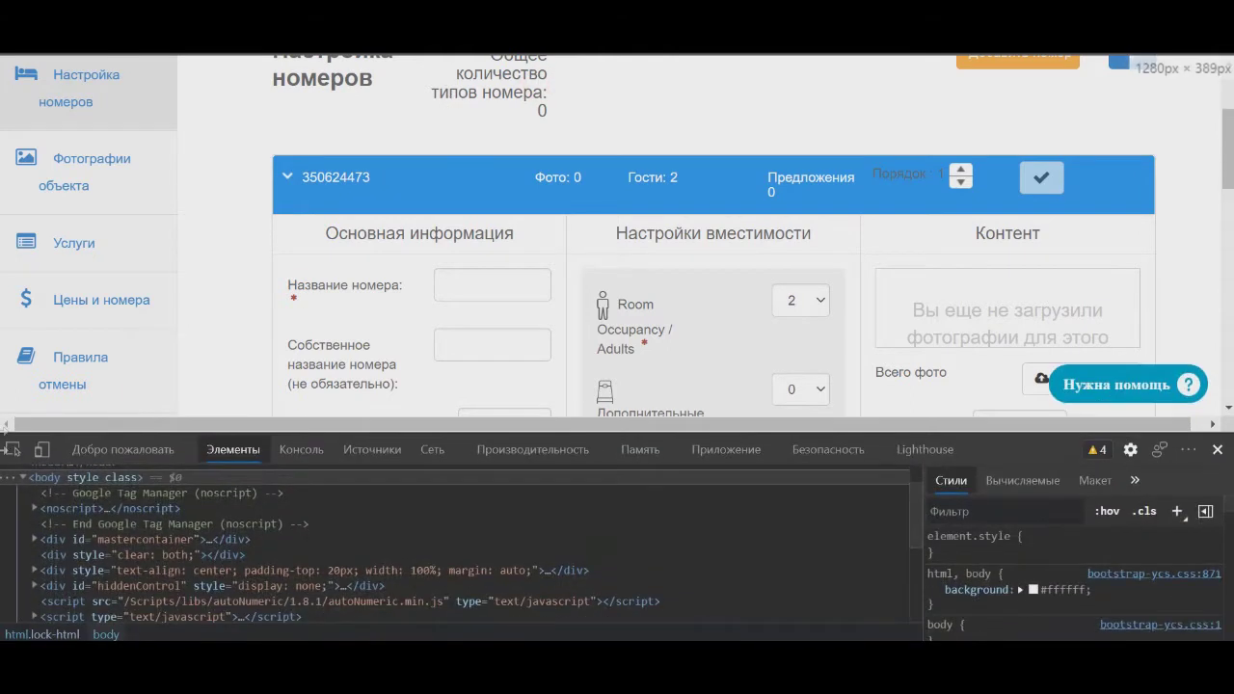
pyautogui.click(13, 449)
pyautogui.click(495, 285)
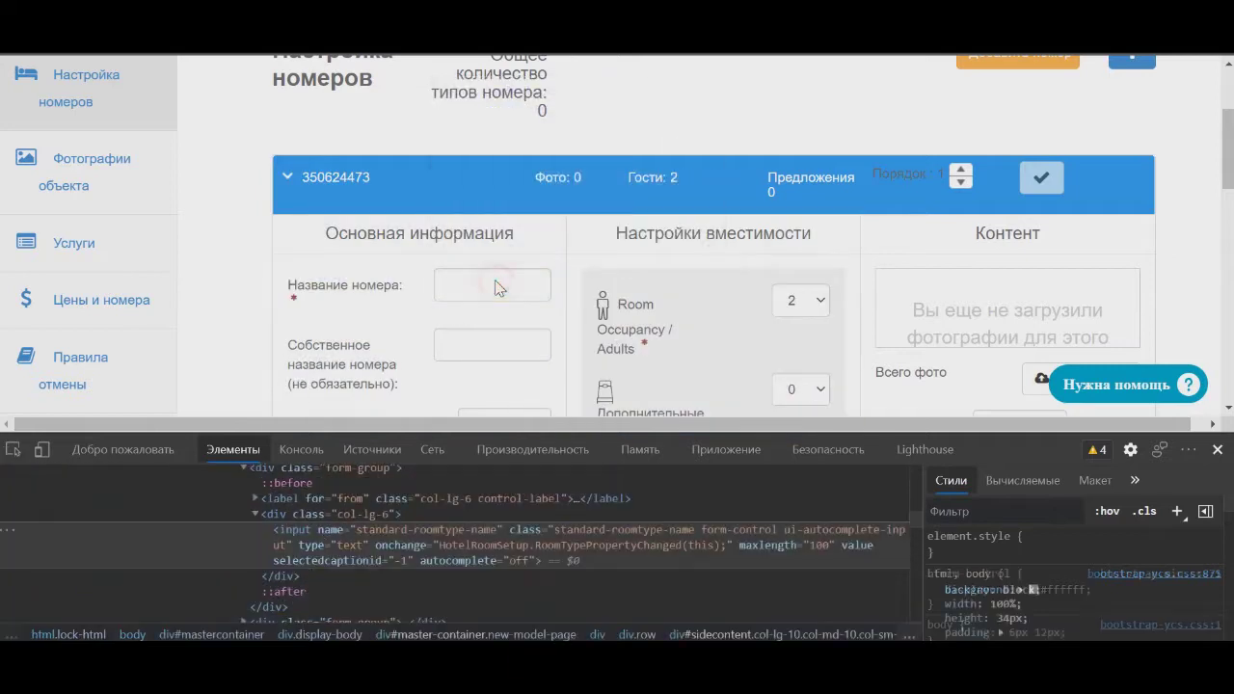
pyautogui.click(449, 287)
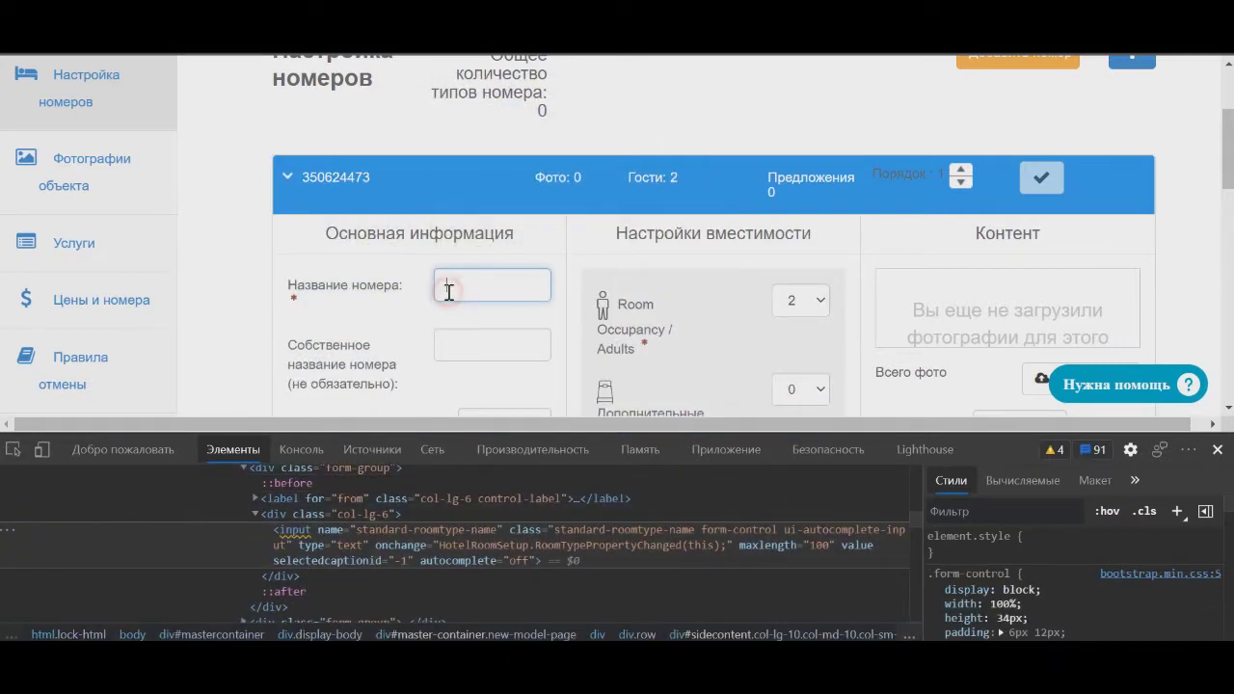
pyautogui.doubleClick(519, 561)
pyautogui.write('on')
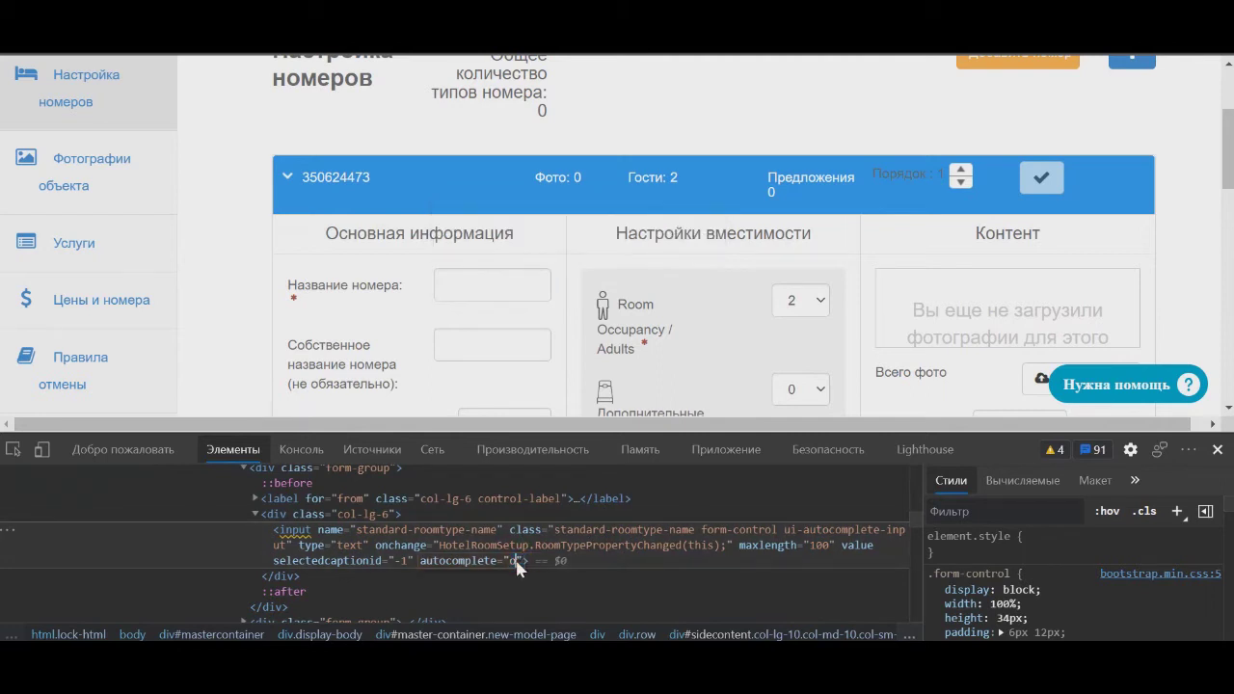
# - Enter "Single Econom" as the room name and close the developer tools
pyautogui.click(460, 289)
pyautogui.write('single Econom')
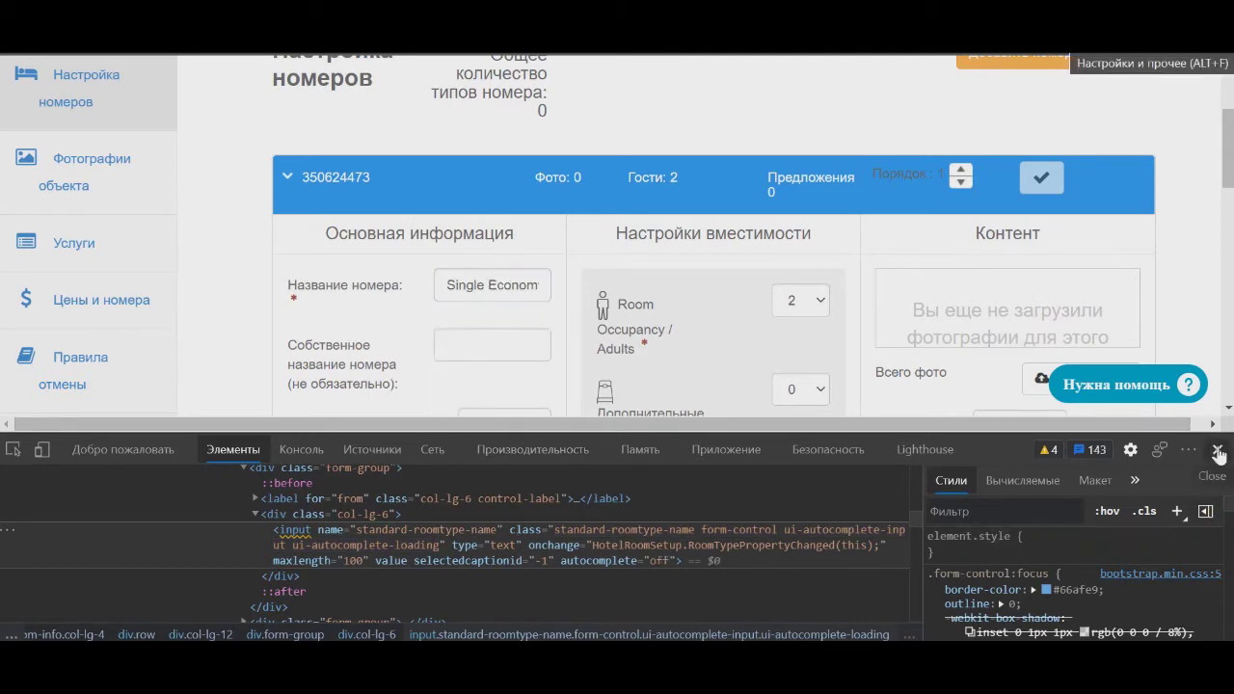
pyautogui.click(1219, 453)
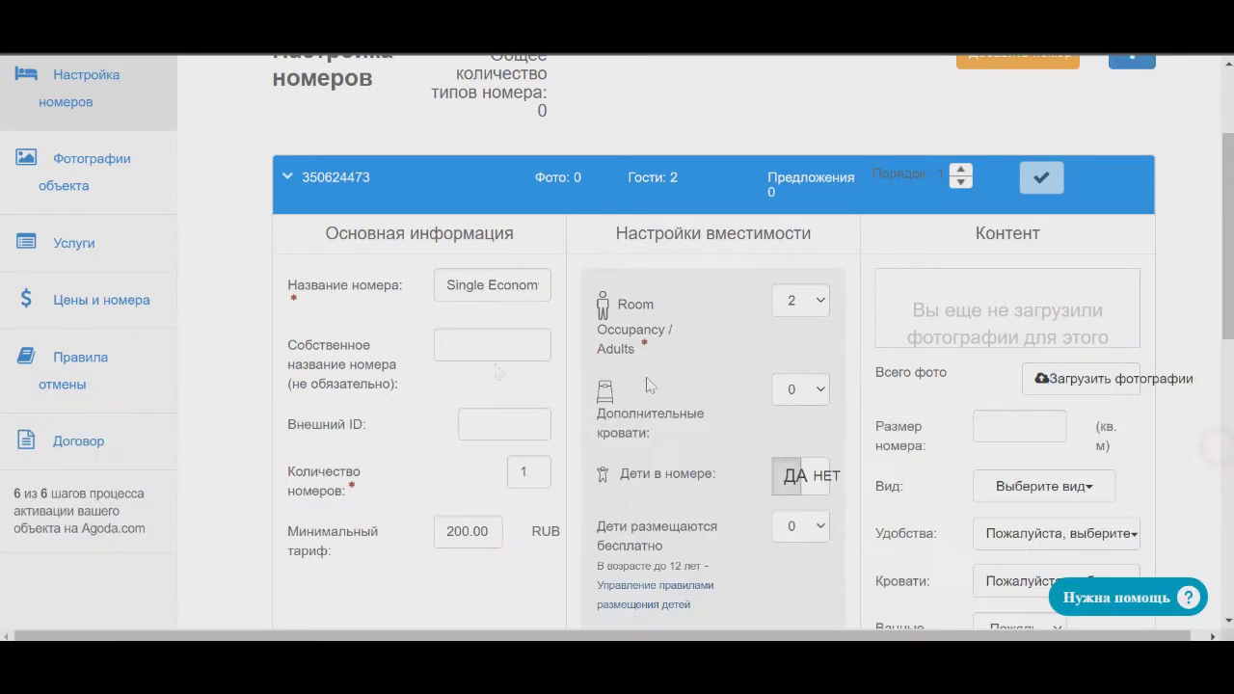
# - Set the number of rooms of this type to 5
pyautogui.click(487, 344)
pyautogui.click(492, 347)
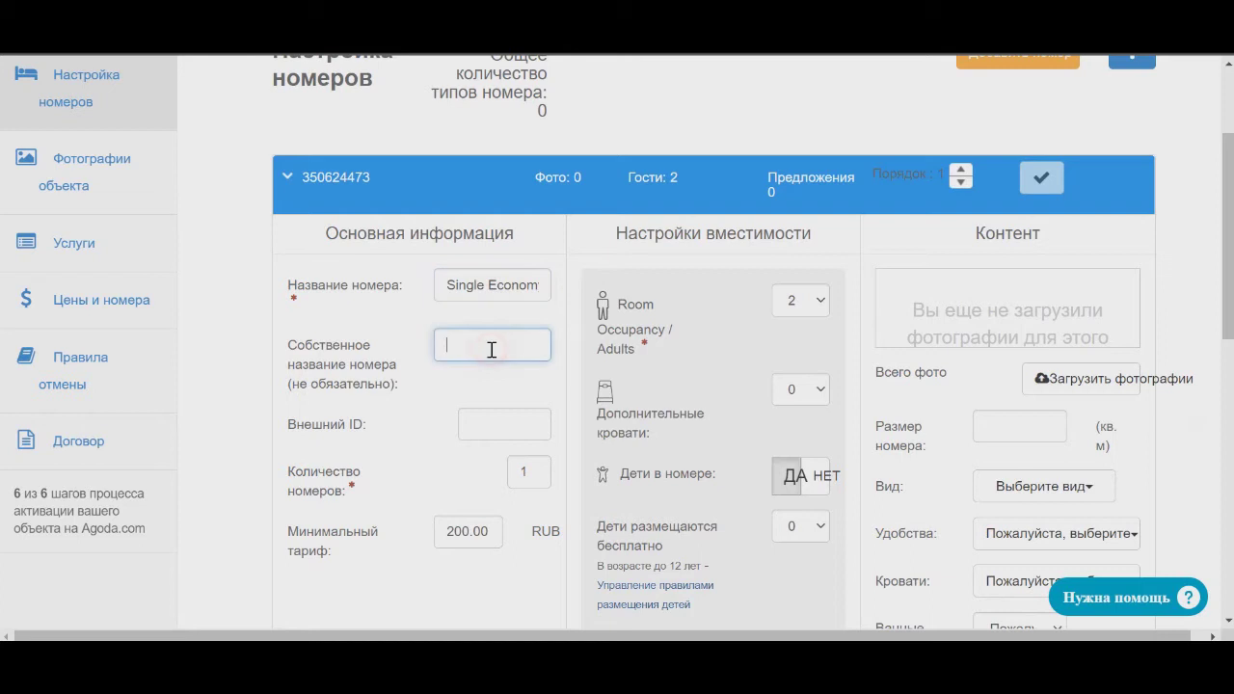
pyautogui.doubleClick(519, 459)
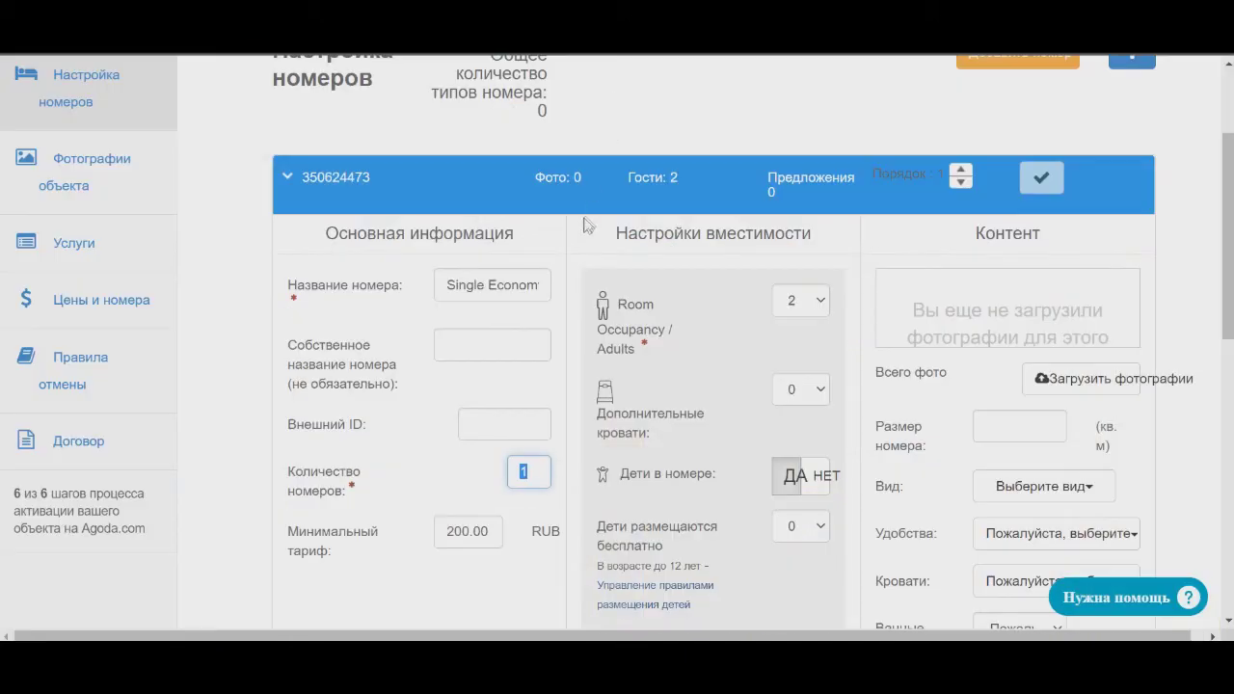
pyautogui.write('5')
# - Set the room type's minimum rate to 5,000 RUB
pyautogui.click(483, 519)
pyautogui.doubleClick(473, 525)
pyautogui.write('1')
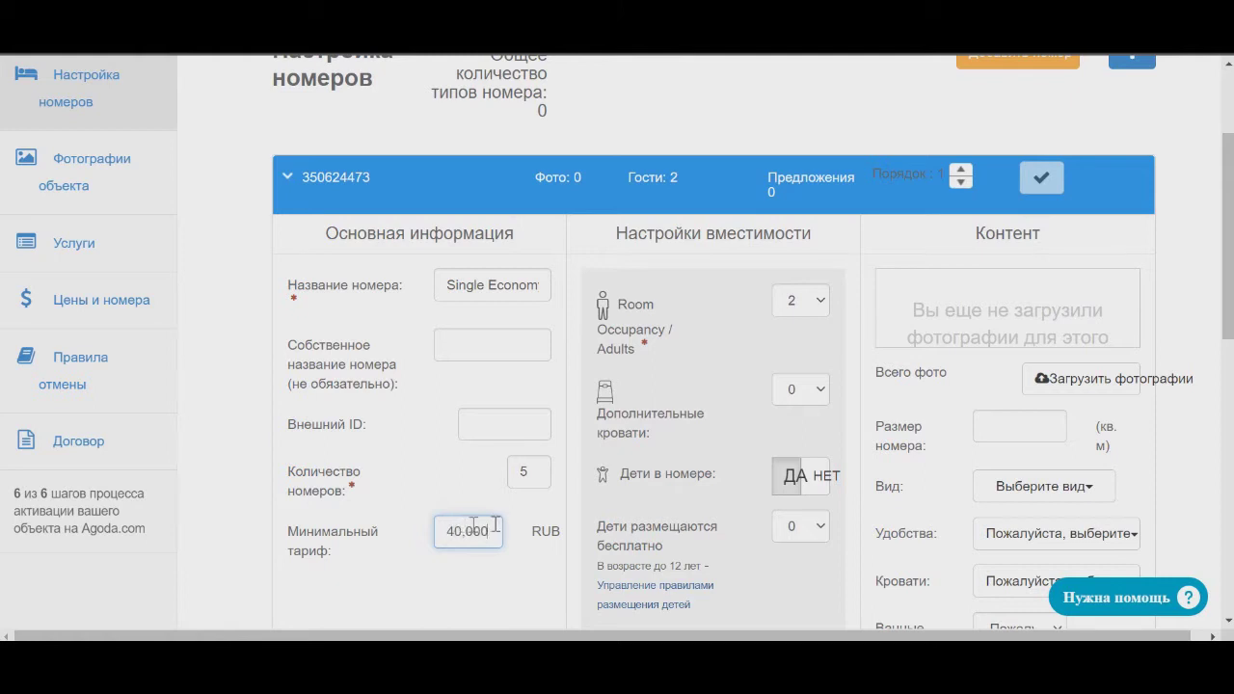
pyautogui.doubleClick(459, 531)
pyautogui.write('5,000')
pyautogui.click(470, 477)
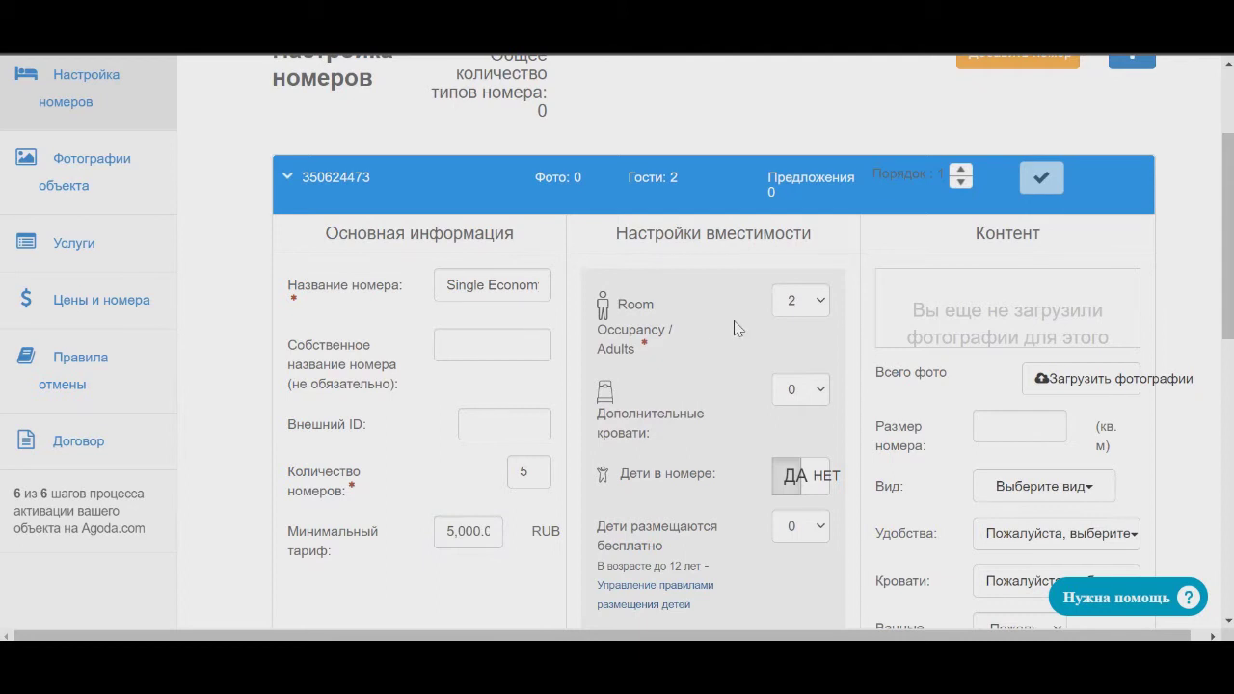
# - Set the room occupancy for adults to 1
pyautogui.scroll(-1, 749, 319)
pyautogui.click(827, 216)
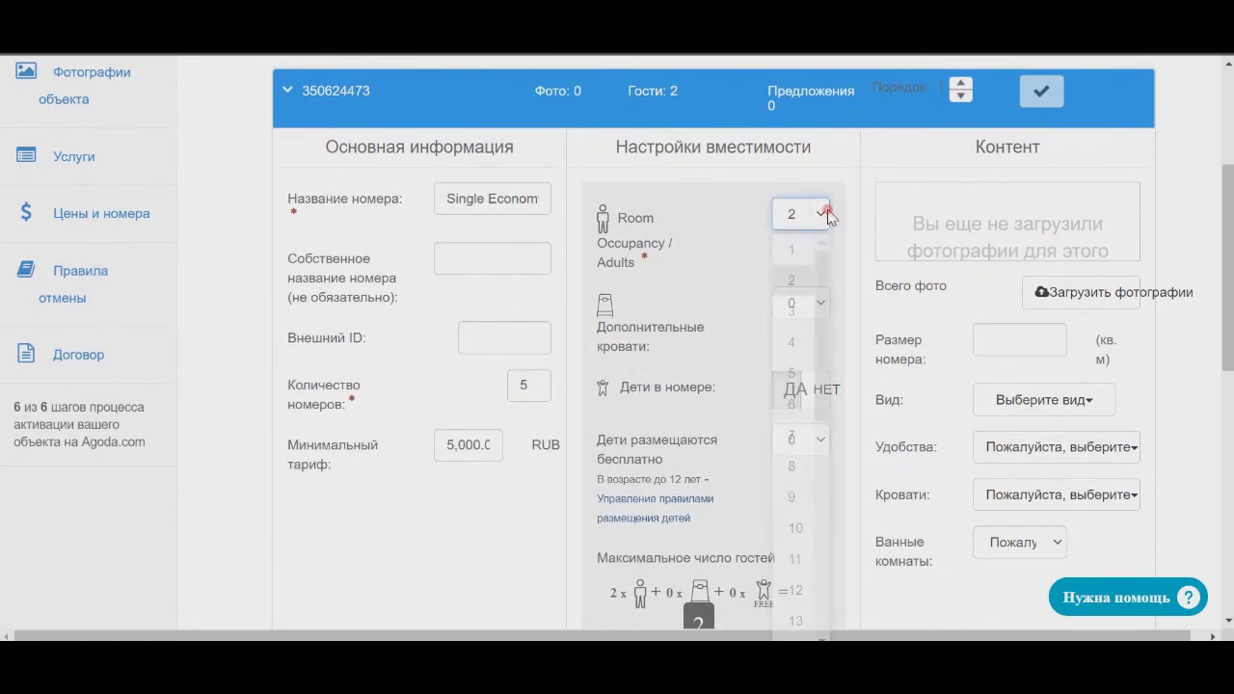
pyautogui.click(791, 250)
pyautogui.click(734, 261)
# - Set both the children-in-room option and the baby cots option to "НЕТ"
pyautogui.scroll(-1, 759, 310)
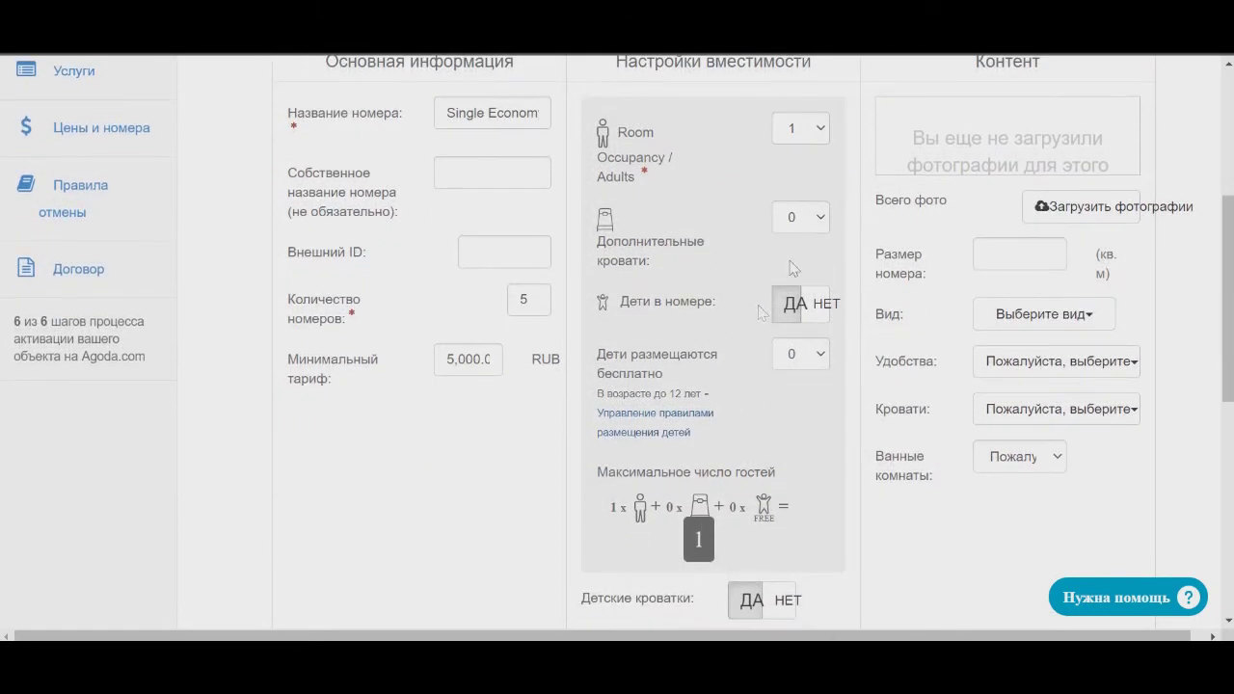
pyautogui.click(819, 304)
pyautogui.scroll(-1, 767, 347)
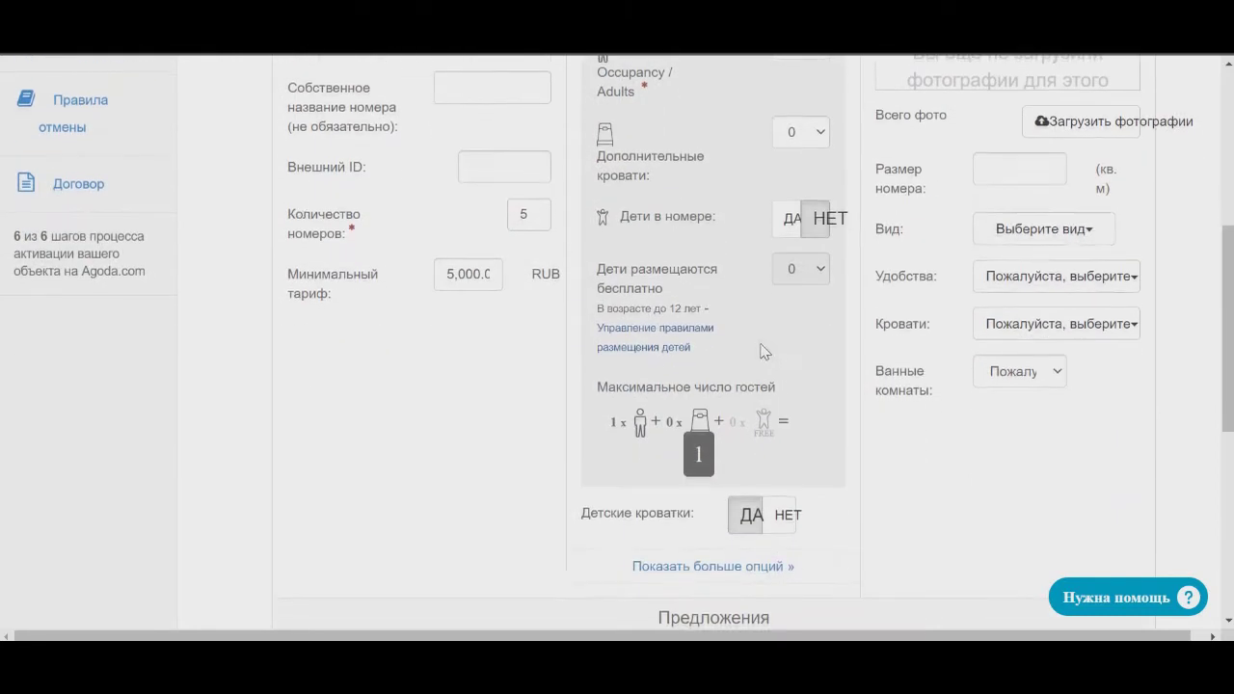
pyautogui.click(787, 514)
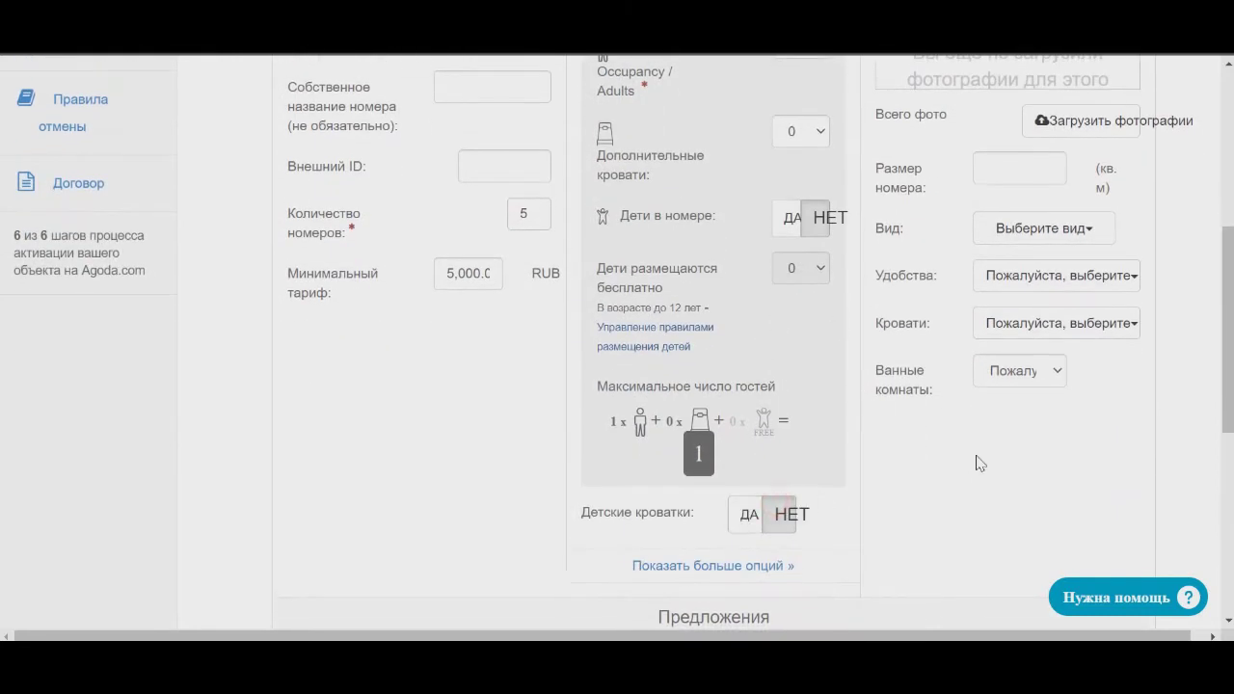
# - Start a photo upload for the room type and browse to the Expedia folder inside the watermarked photos on the desktop
pyautogui.scroll(2, 978, 461)
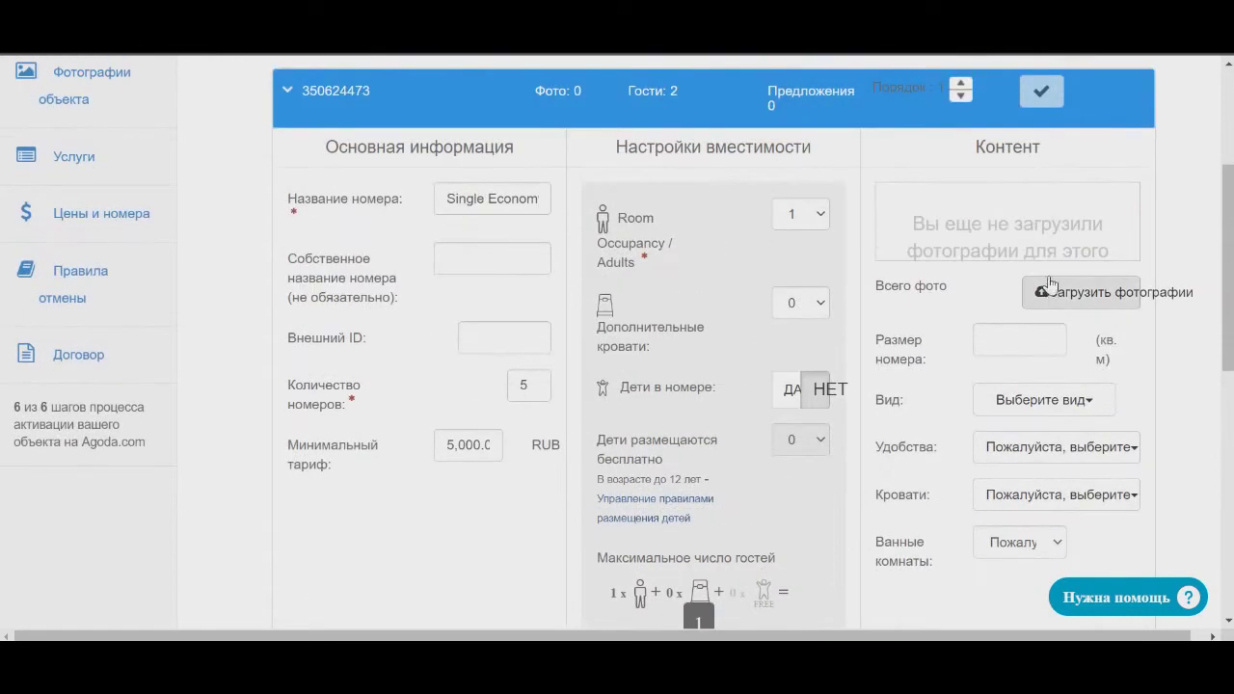
pyautogui.scroll(2, 1035, 306)
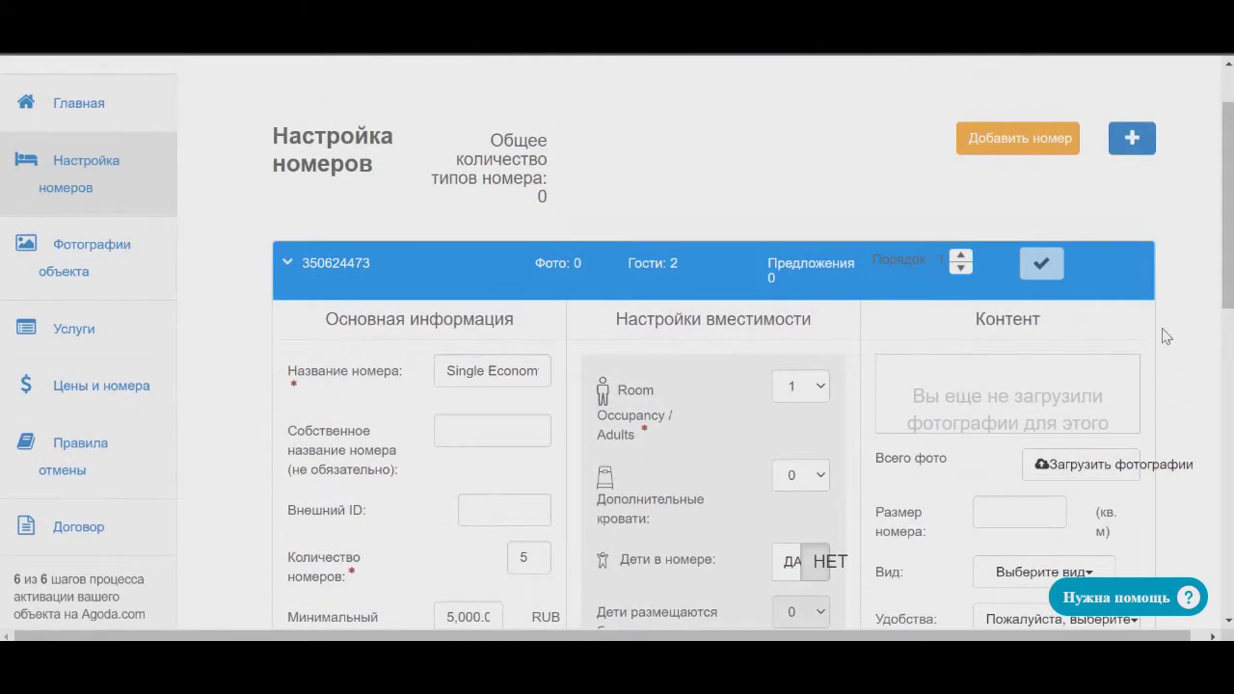
pyautogui.scroll(-1, 1114, 390)
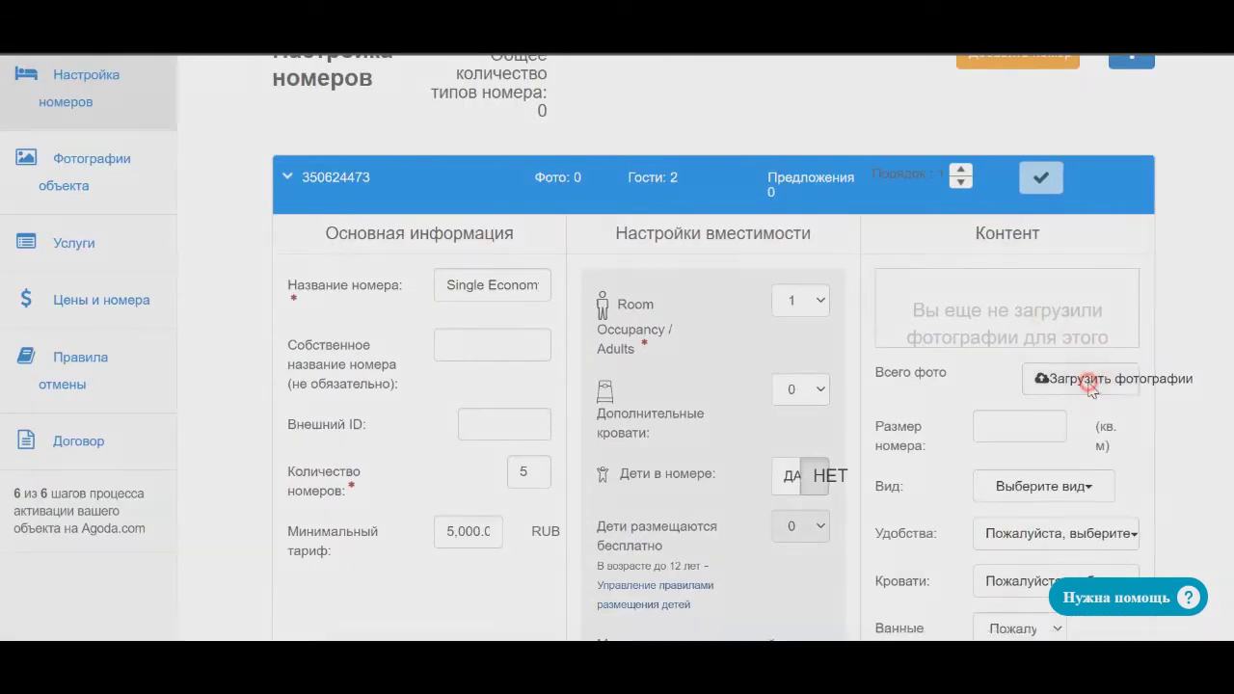
pyautogui.click(1041, 378)
pyautogui.click(906, 207)
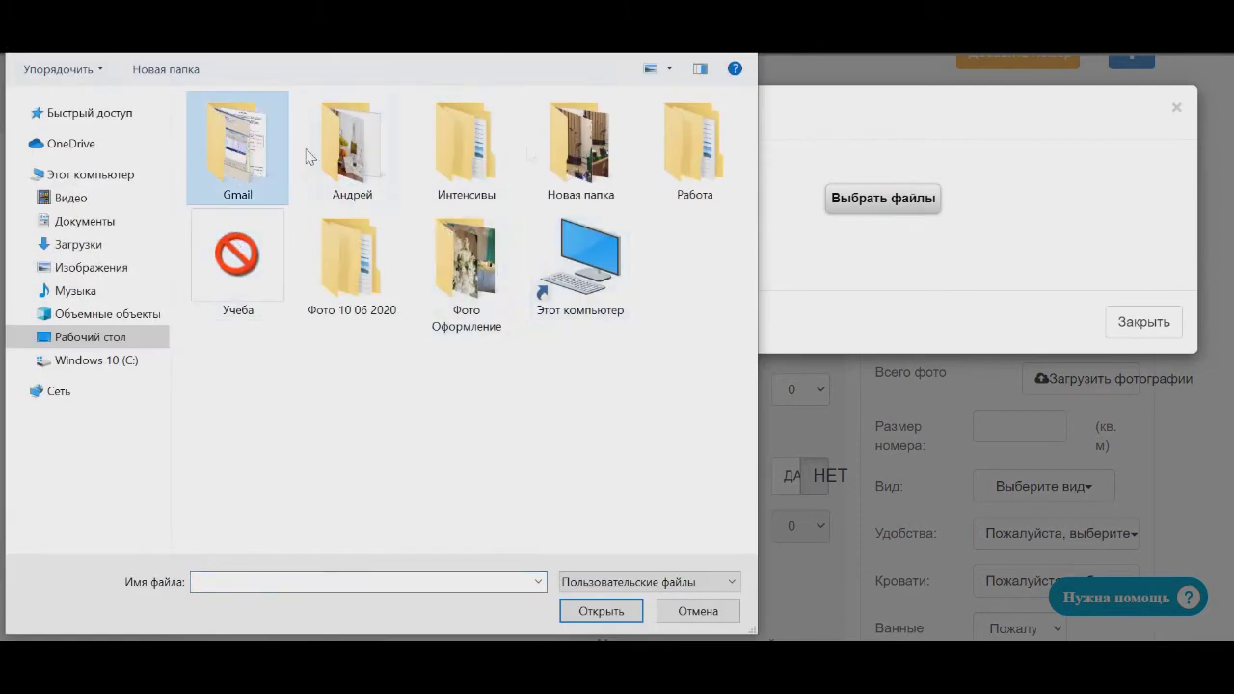
pyautogui.doubleClick(721, 147)
pyautogui.doubleClick(311, 128)
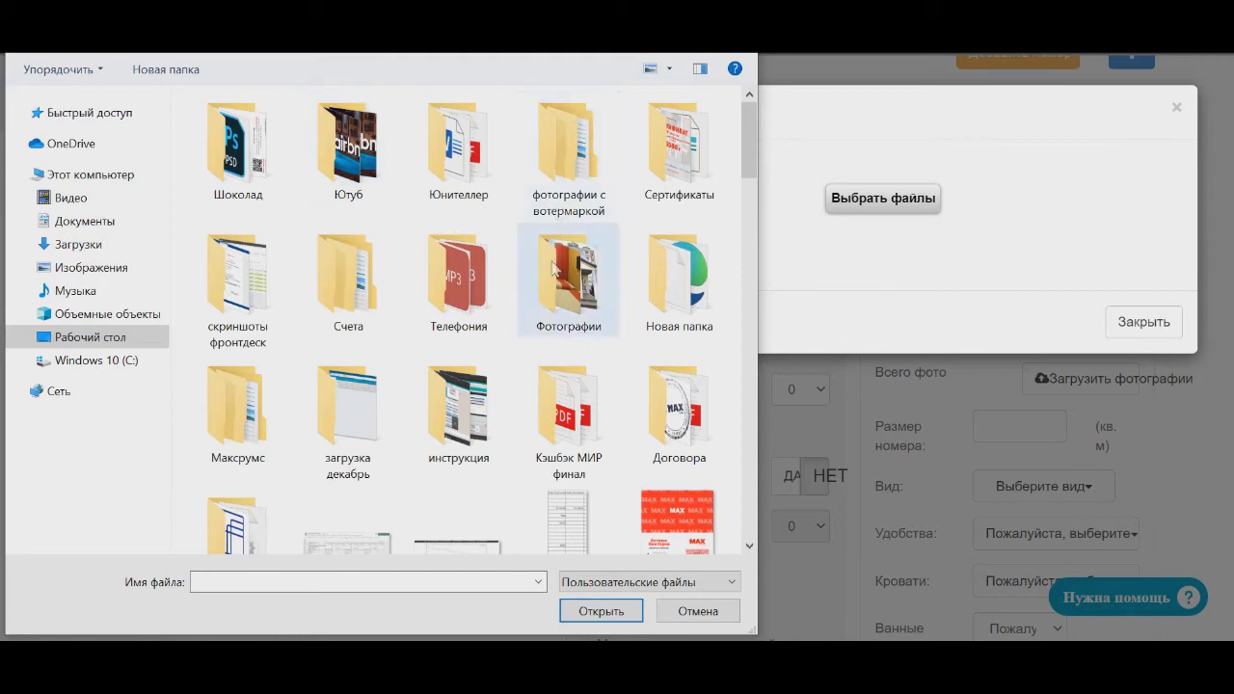
pyautogui.doubleClick(550, 183)
pyautogui.doubleClick(231, 232)
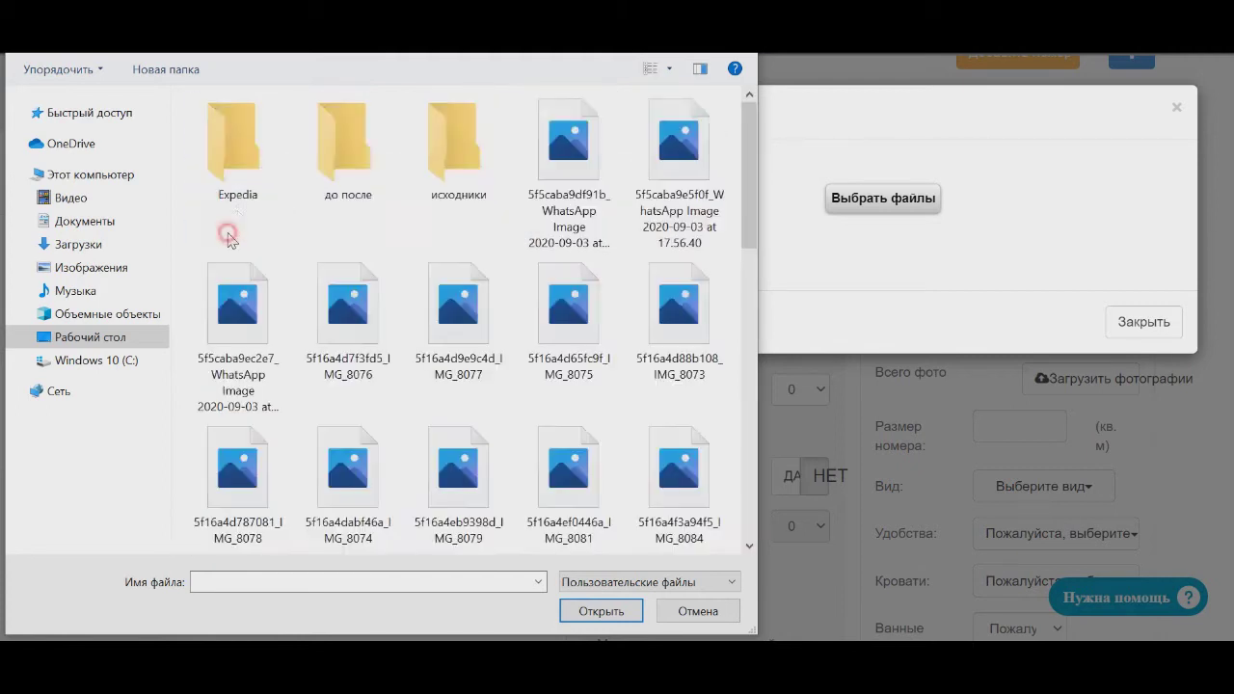
pyautogui.scroll(-5, 318, 177)
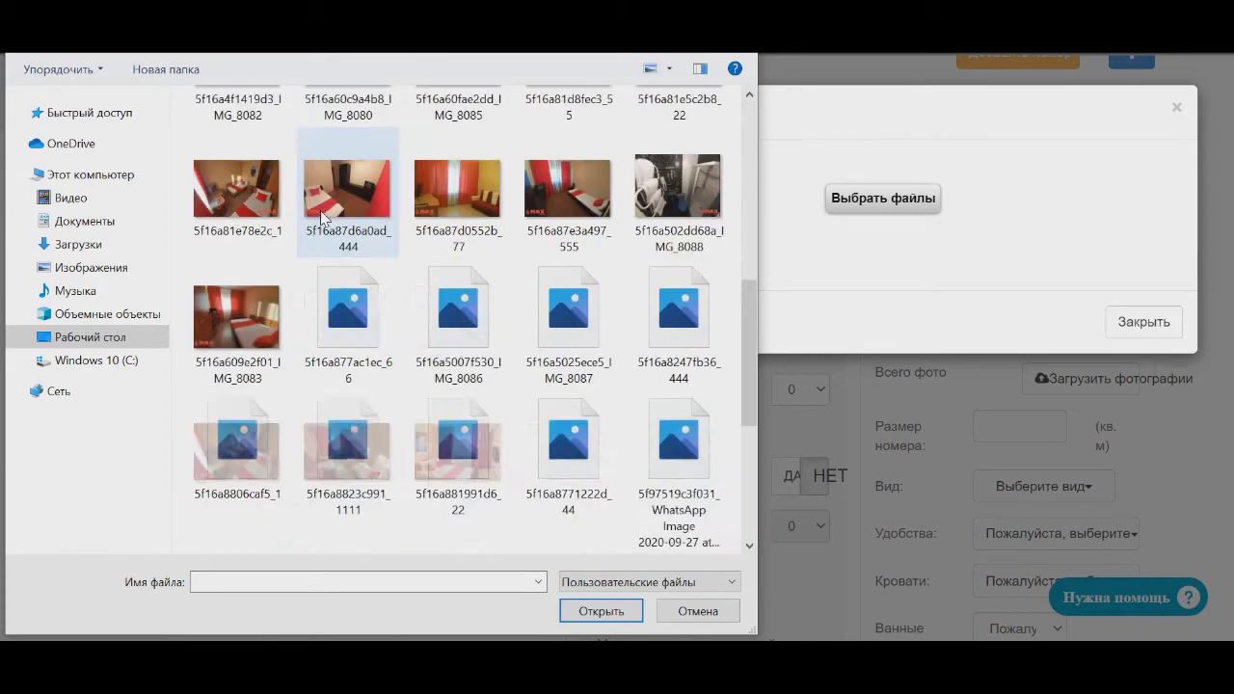
pyautogui.scroll(10, 321, 214)
pyautogui.doubleClick(267, 183)
# - Try to upload three photos together: the bathroom 8a13KHqKLH8We1Ej, the room bSLU99Zb4M85G and the room KRKFzLBzyc
pyautogui.scroll(-5, 375, 193)
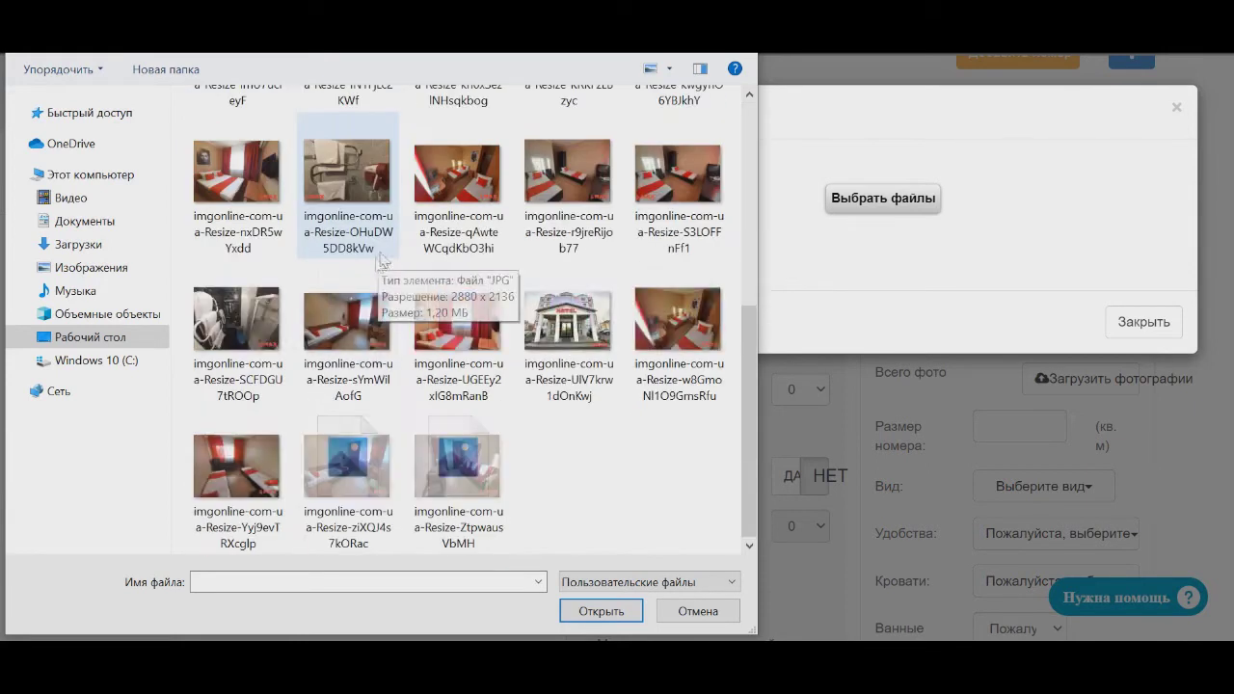
pyautogui.click(347, 323)
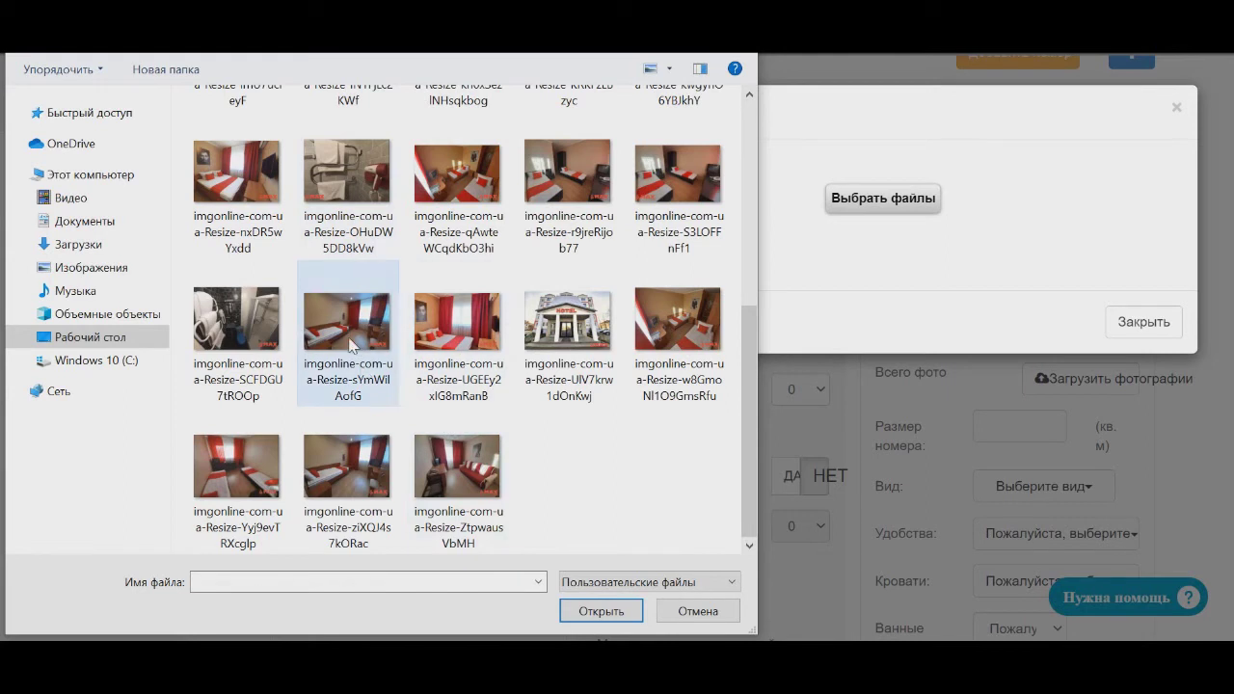
pyautogui.click(241, 472)
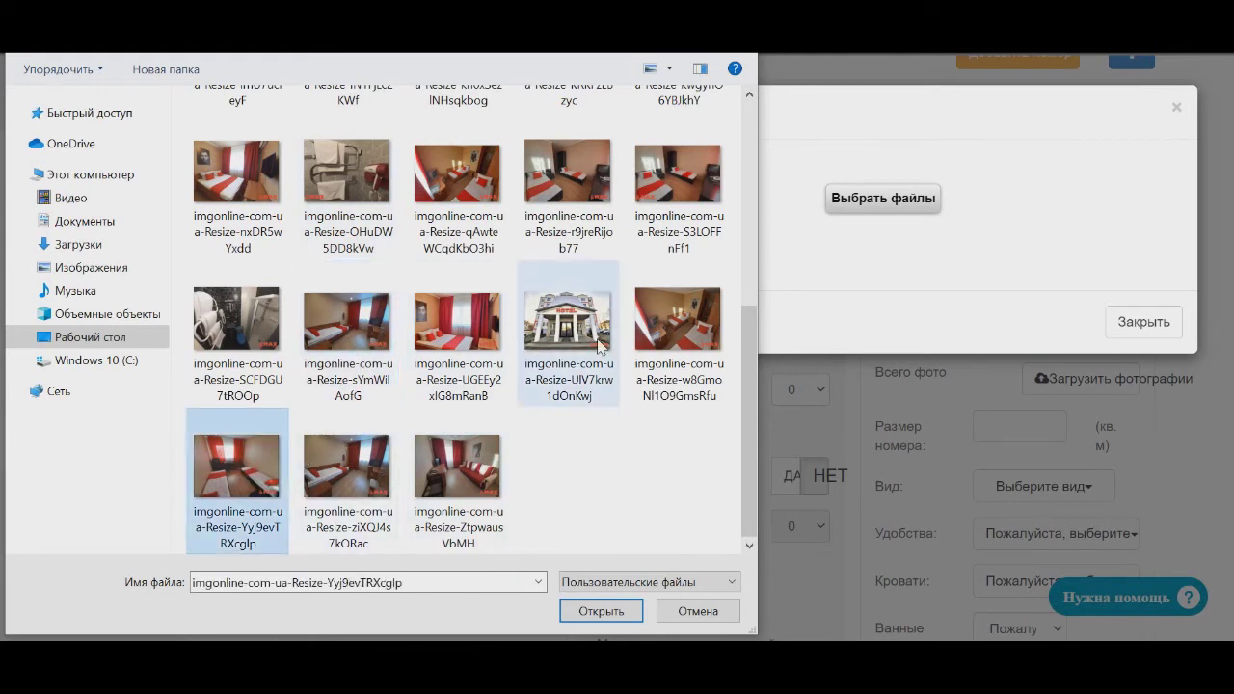
pyautogui.scroll(3, 569, 328)
pyautogui.click(577, 297)
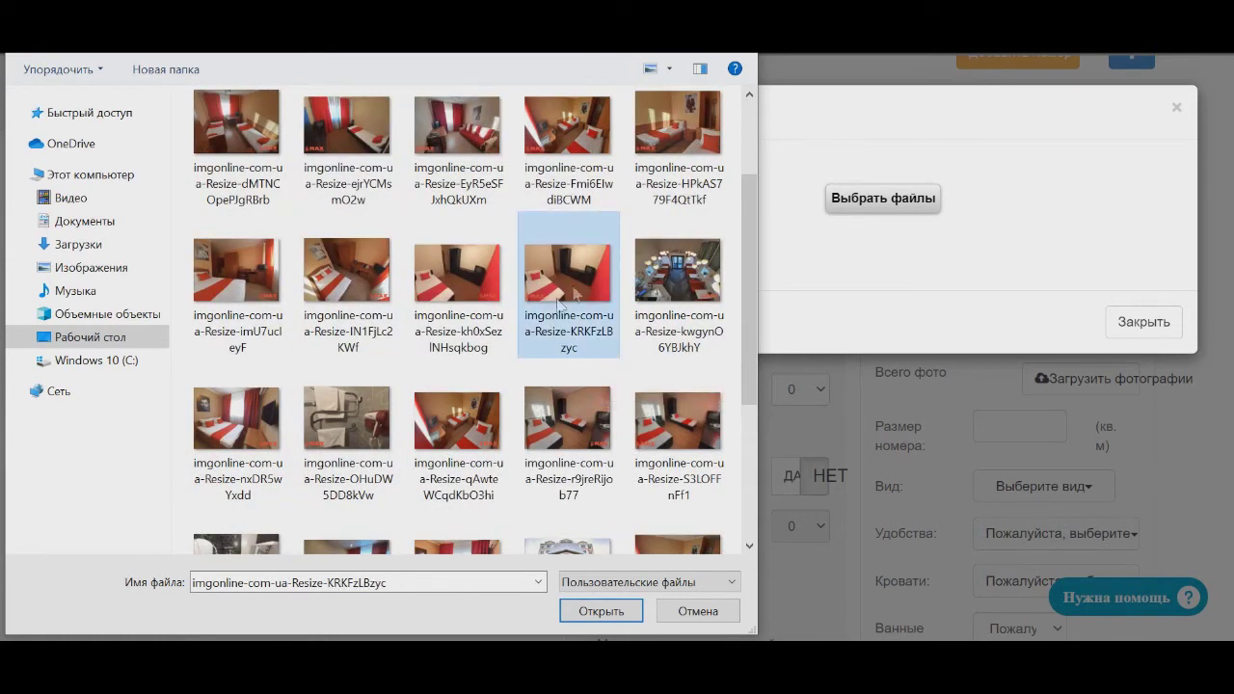
pyautogui.scroll(2, 525, 306)
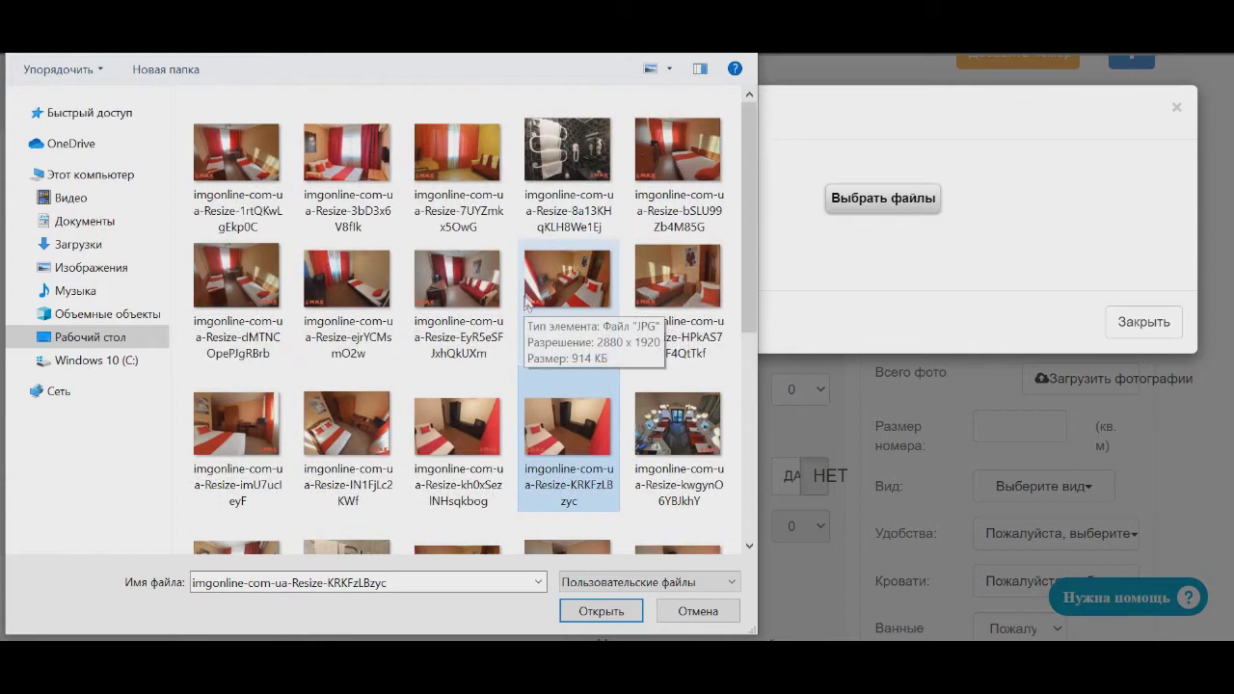
pyautogui.keyDown('ctrl'); pyautogui.click(678, 159); pyautogui.keyUp('ctrl')
pyautogui.keyDown('ctrl'); pyautogui.click(617, 188); pyautogui.keyUp('ctrl')
pyautogui.scroll(-3, 598, 540)
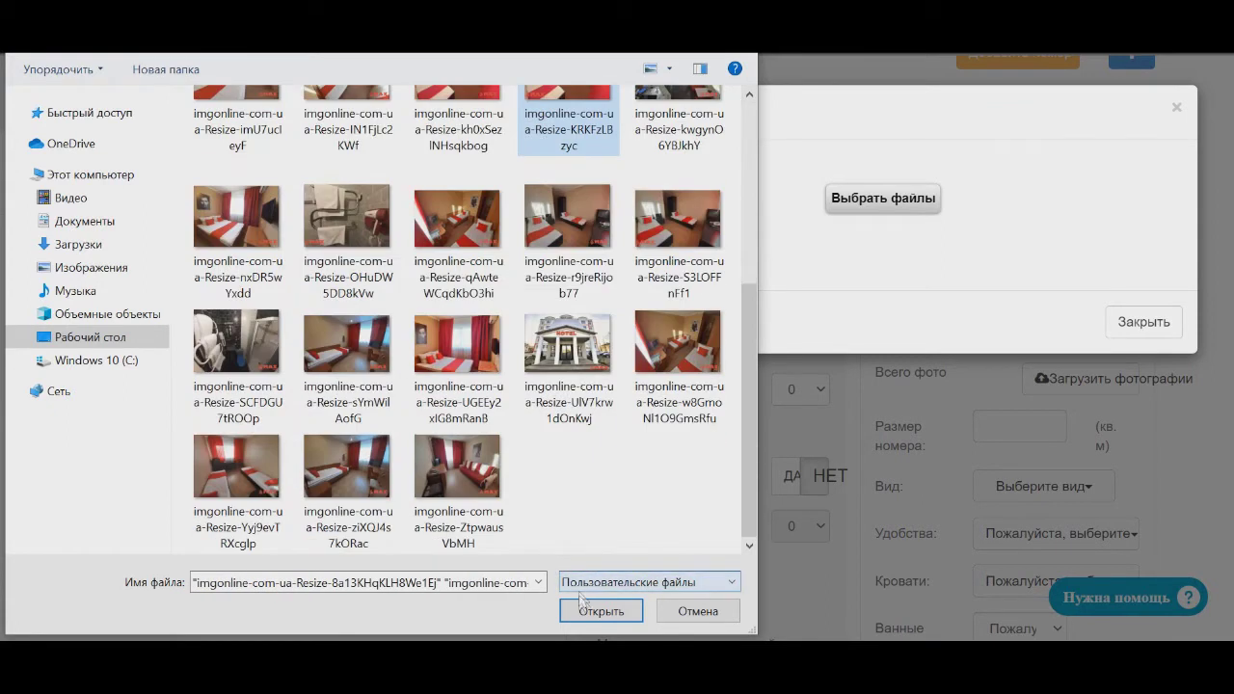
pyautogui.click(598, 610)
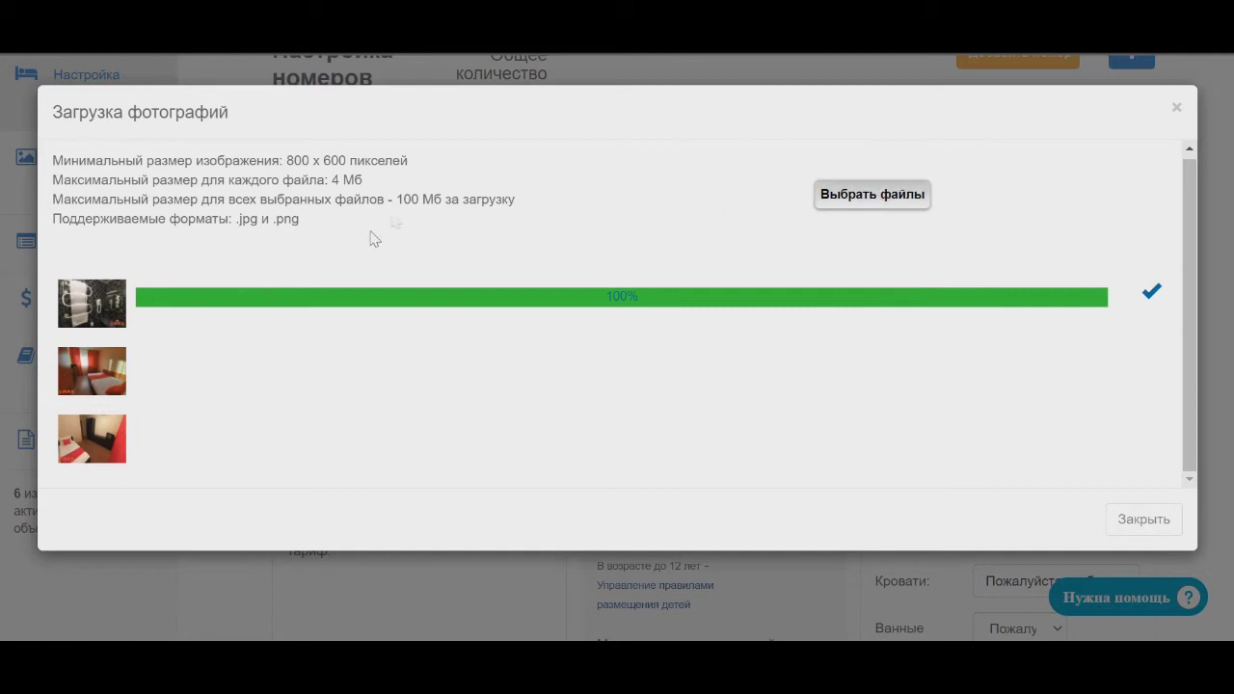
pyautogui.click(1177, 111)
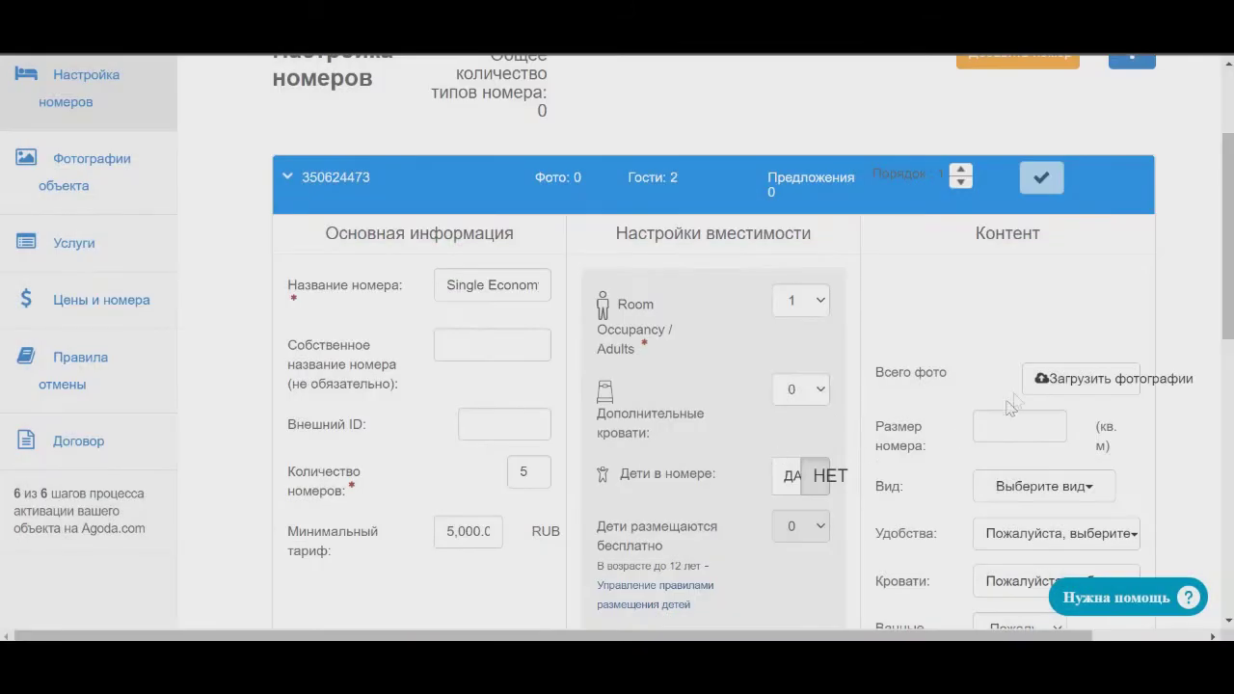
# - Upload the room photos bSLU99Zb4M85G and KRKFzLBzyc and the bathroom photo 8a13KHqKLH8We1Ej one at a time, closing the upload window when finished
pyautogui.click(1049, 378)
pyautogui.click(906, 198)
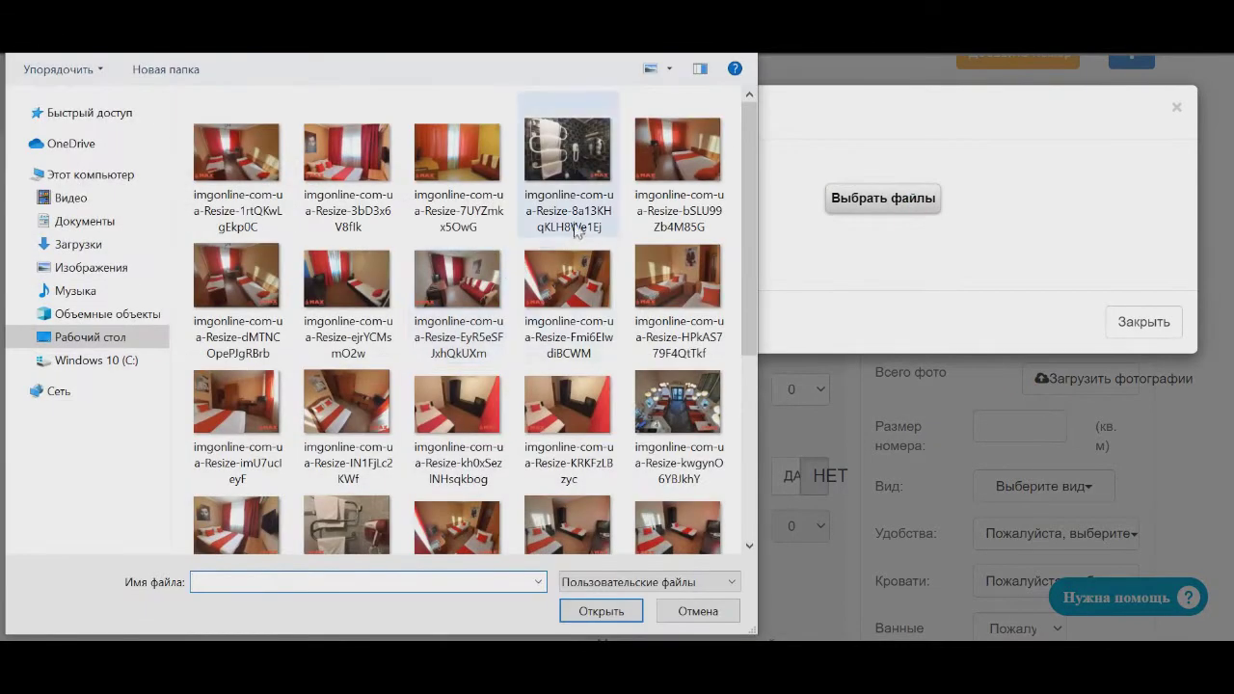
pyautogui.doubleClick(677, 173)
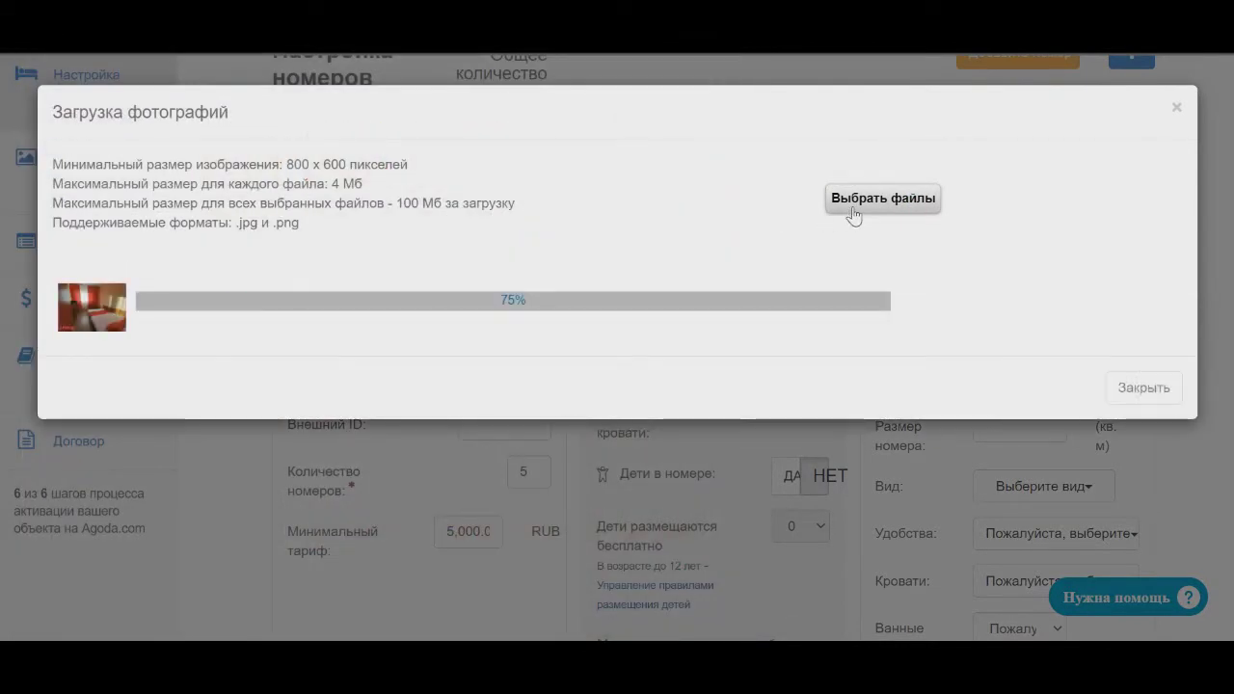
pyautogui.click(852, 207)
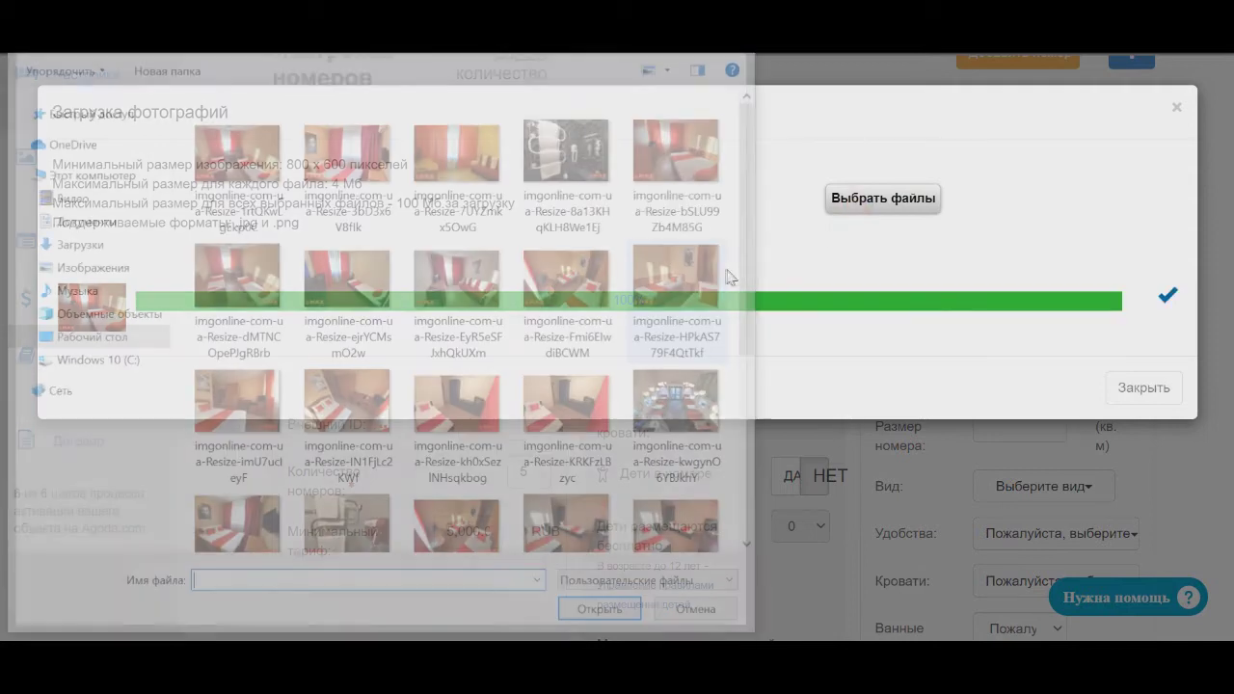
pyautogui.scroll(-5, 598, 289)
pyautogui.doubleClick(541, 299)
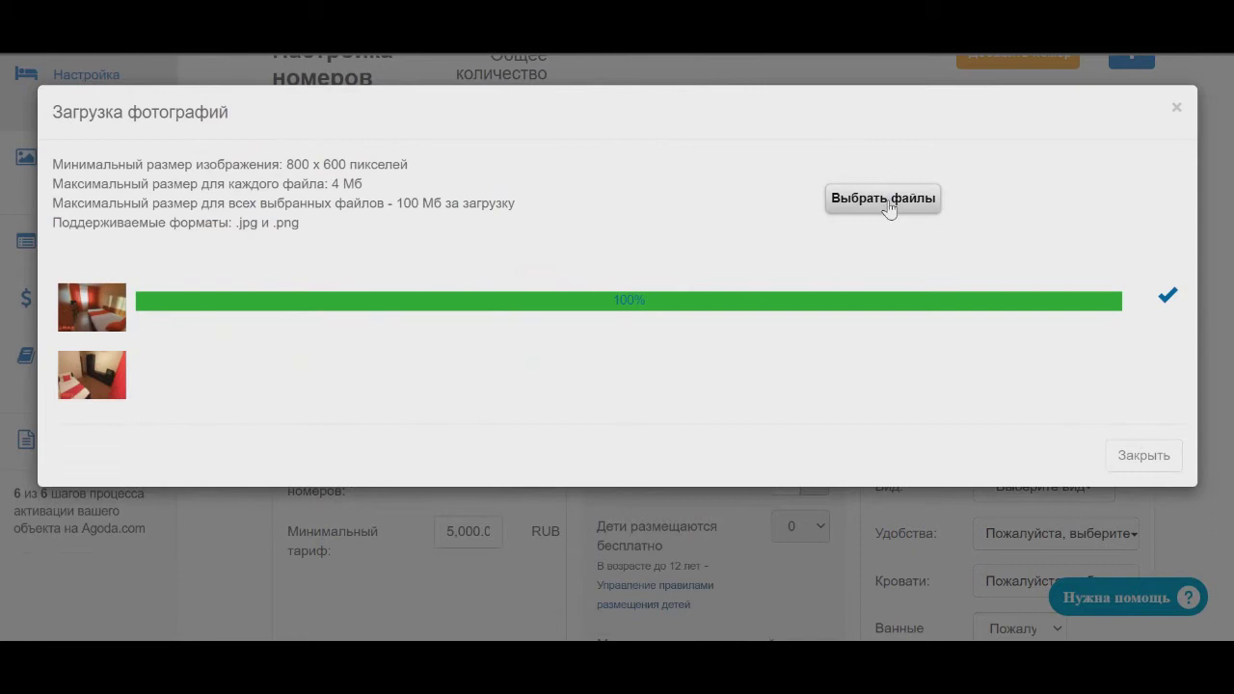
pyautogui.click(887, 207)
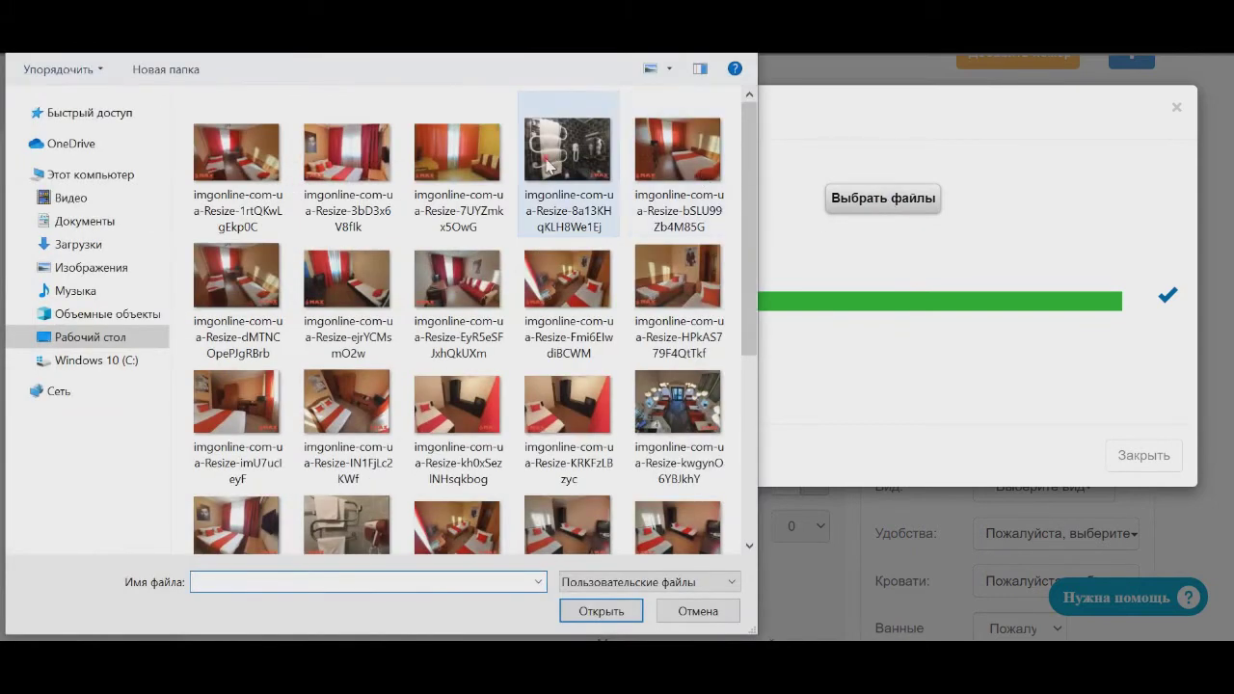
pyautogui.doubleClick(545, 164)
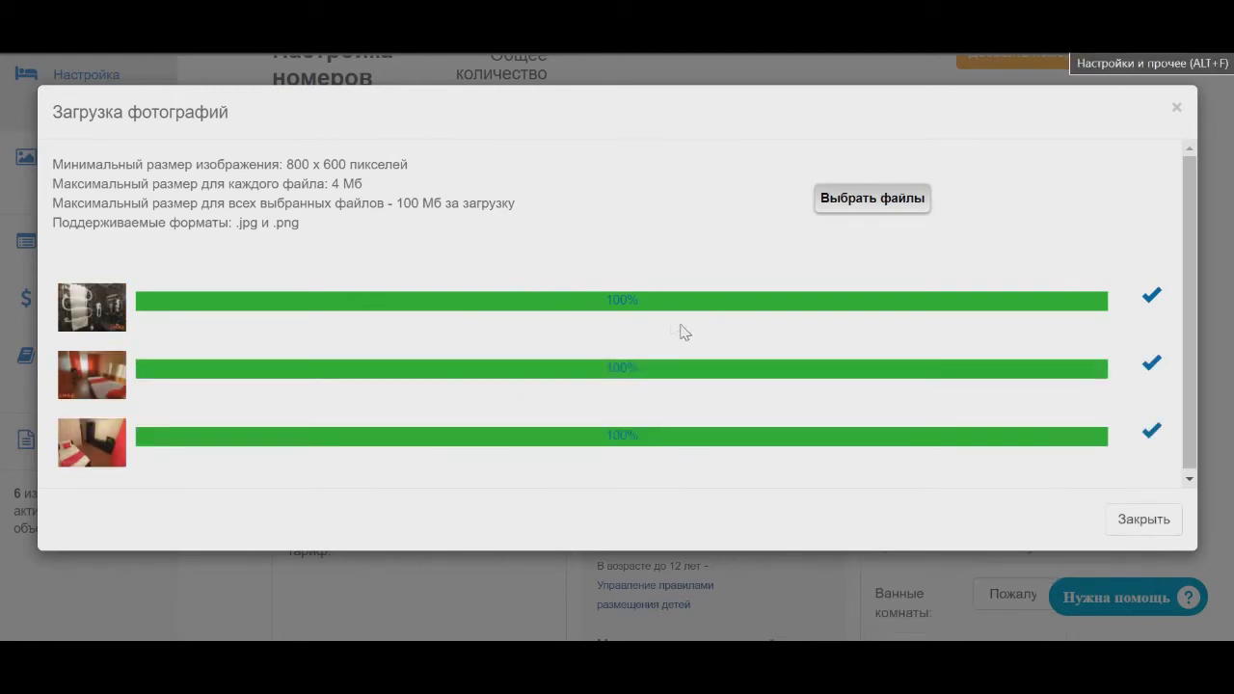
pyautogui.click(1112, 520)
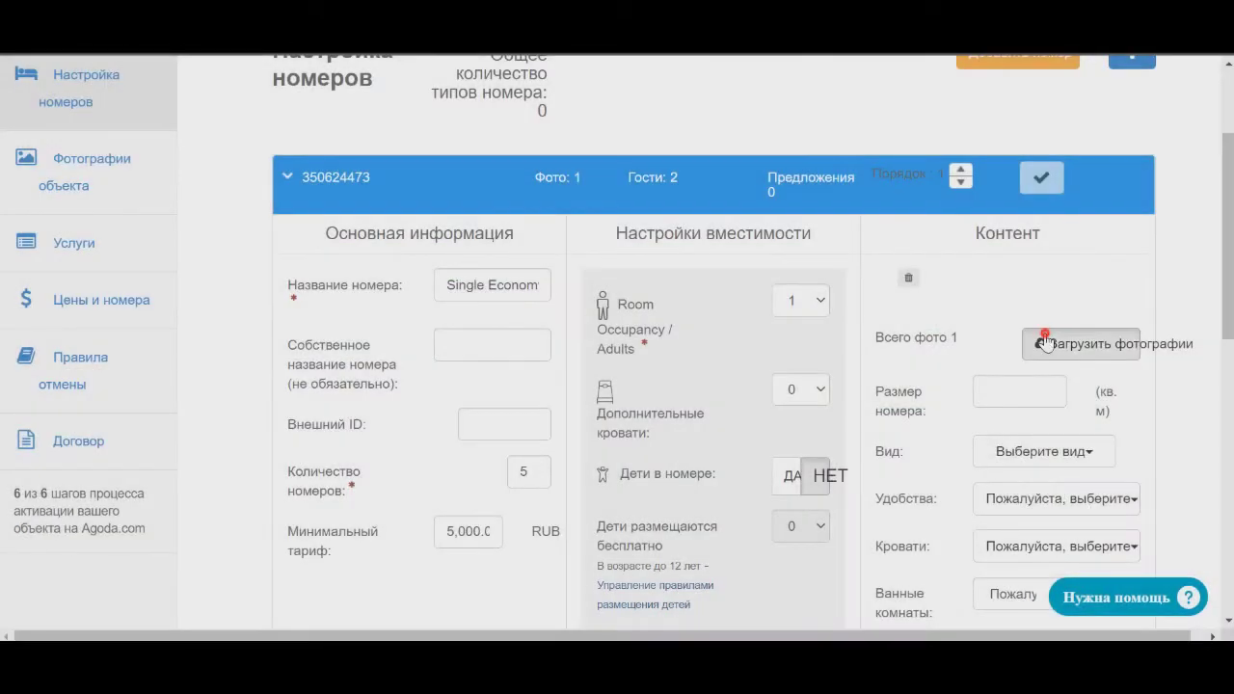
pyautogui.click(1046, 339)
pyautogui.click(1120, 312)
pyautogui.scroll(-1, 916, 150)
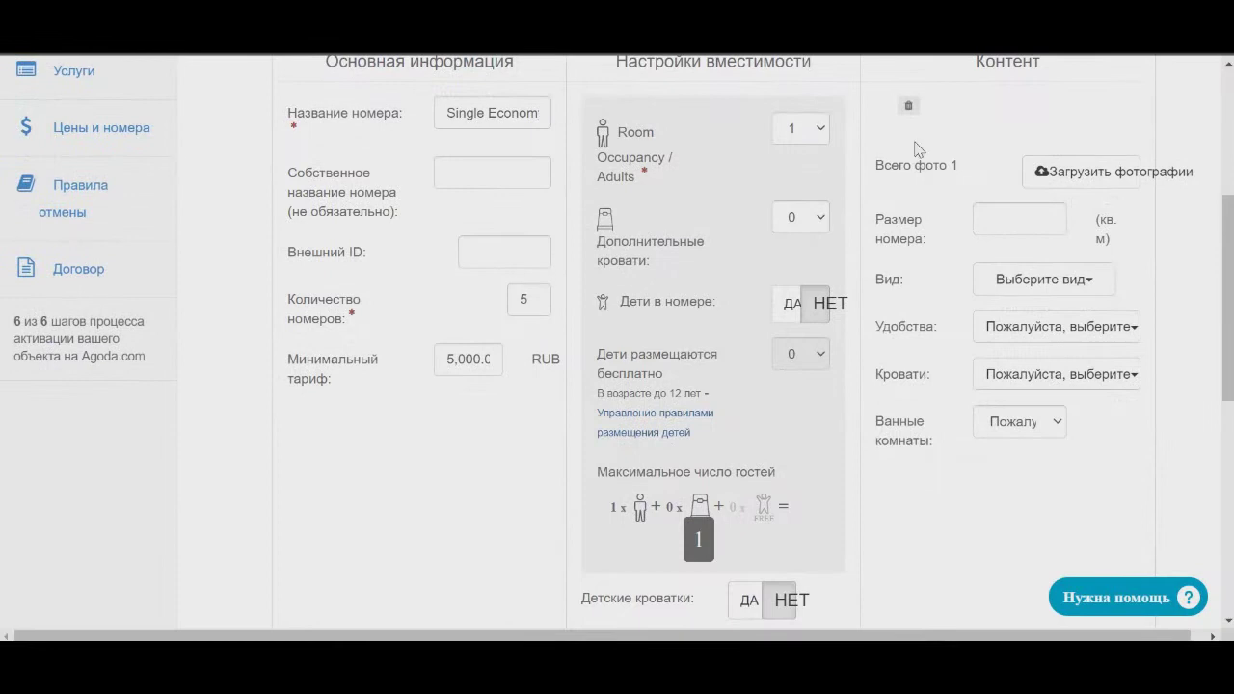
pyautogui.click(917, 112)
pyautogui.click(848, 220)
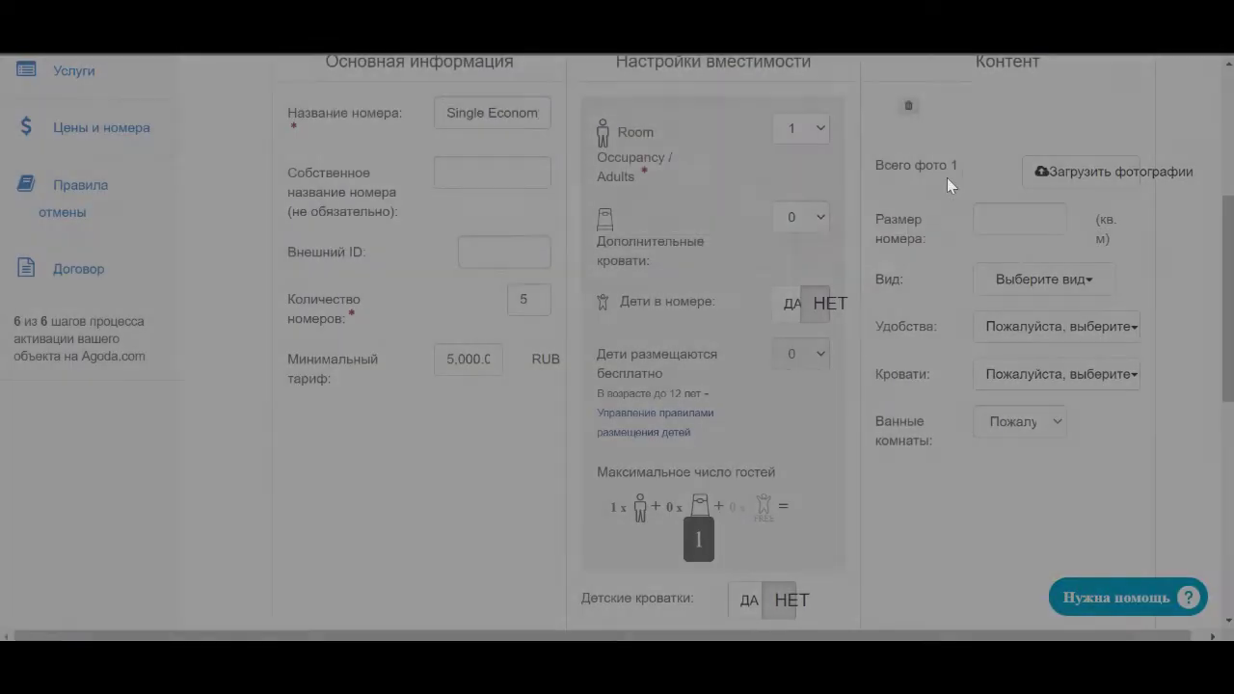
pyautogui.click(964, 166)
pyautogui.scroll(-1, 964, 169)
pyautogui.scroll(1, 916, 178)
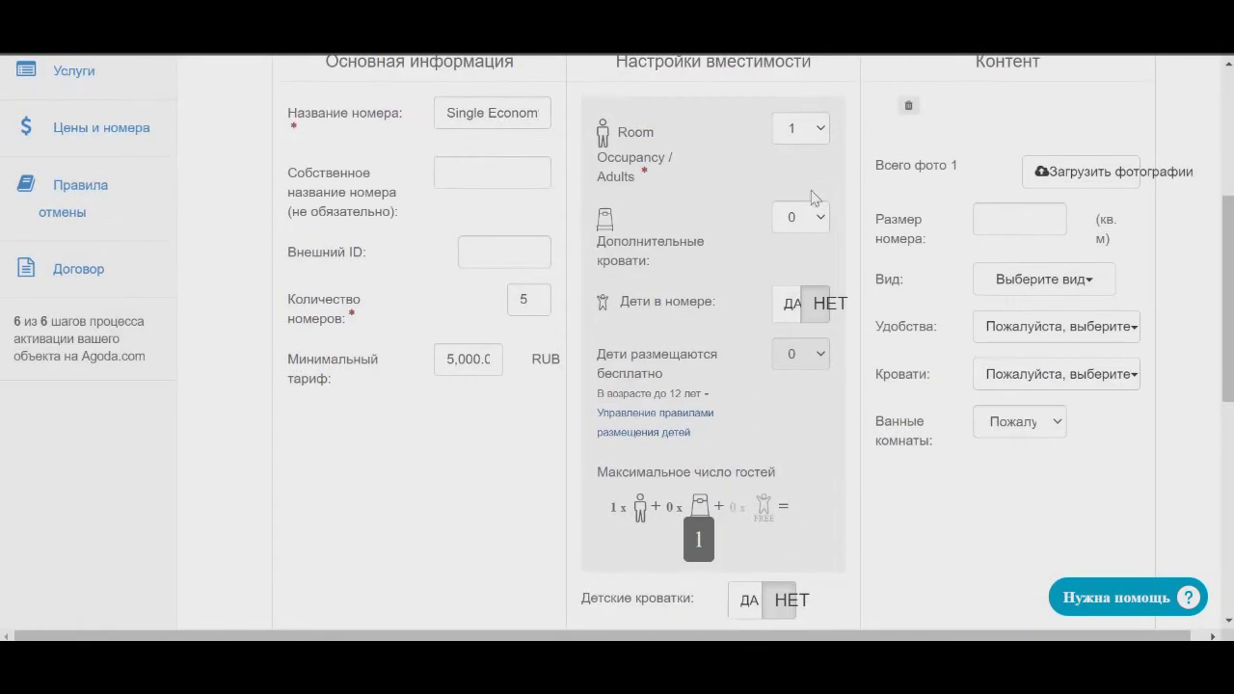
# - For the room size field, look up the "Одноместный номер эконом-класса" details on the hotel's public Booking.com page
pyautogui.scroll(-2, 796, 433)
pyautogui.scroll(1, 799, 405)
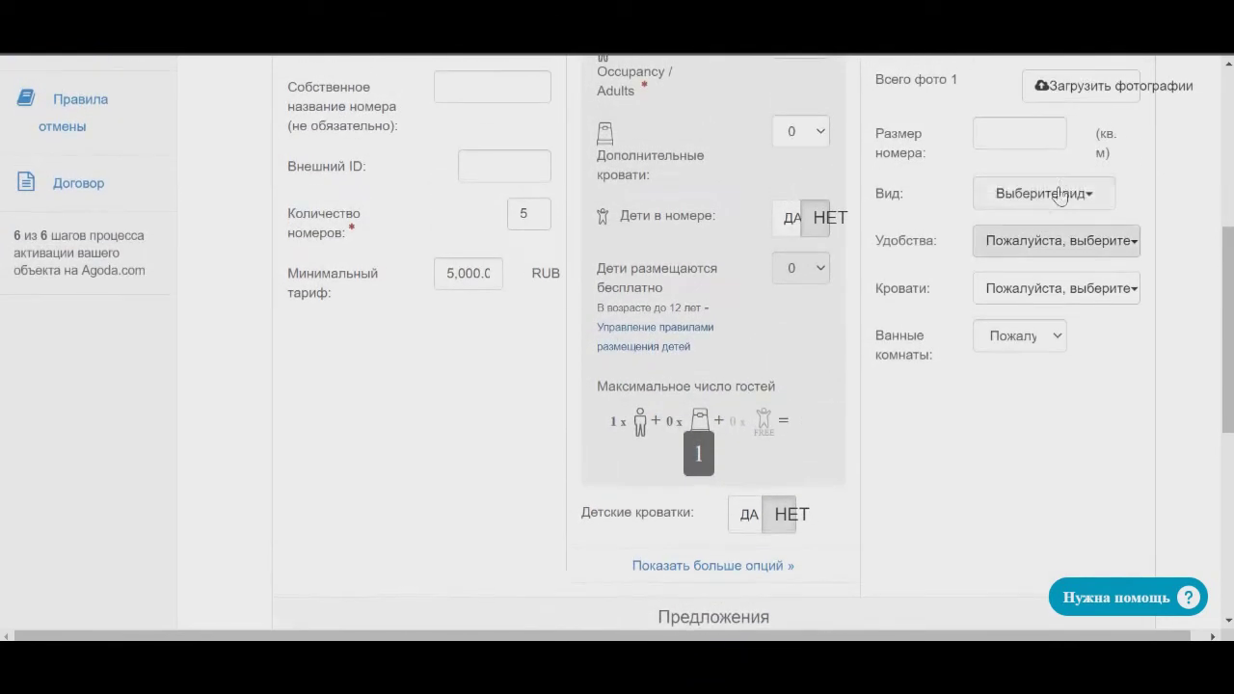
pyautogui.click(1042, 136)
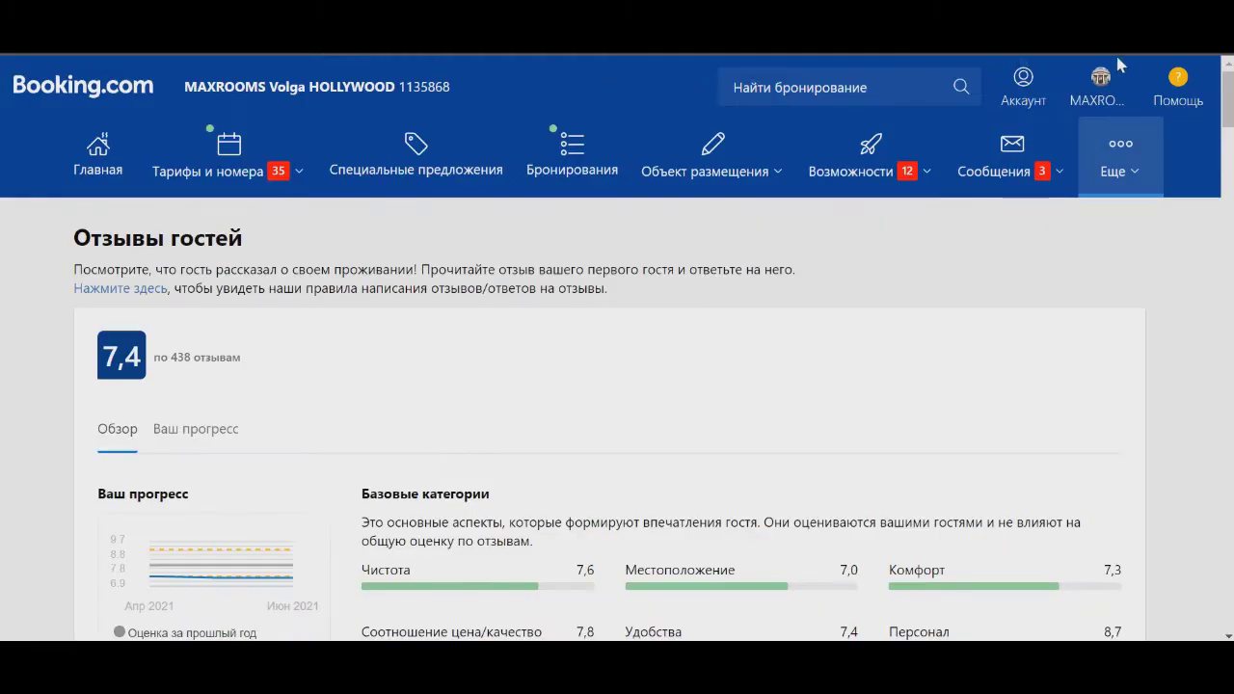
pyautogui.click(1100, 81)
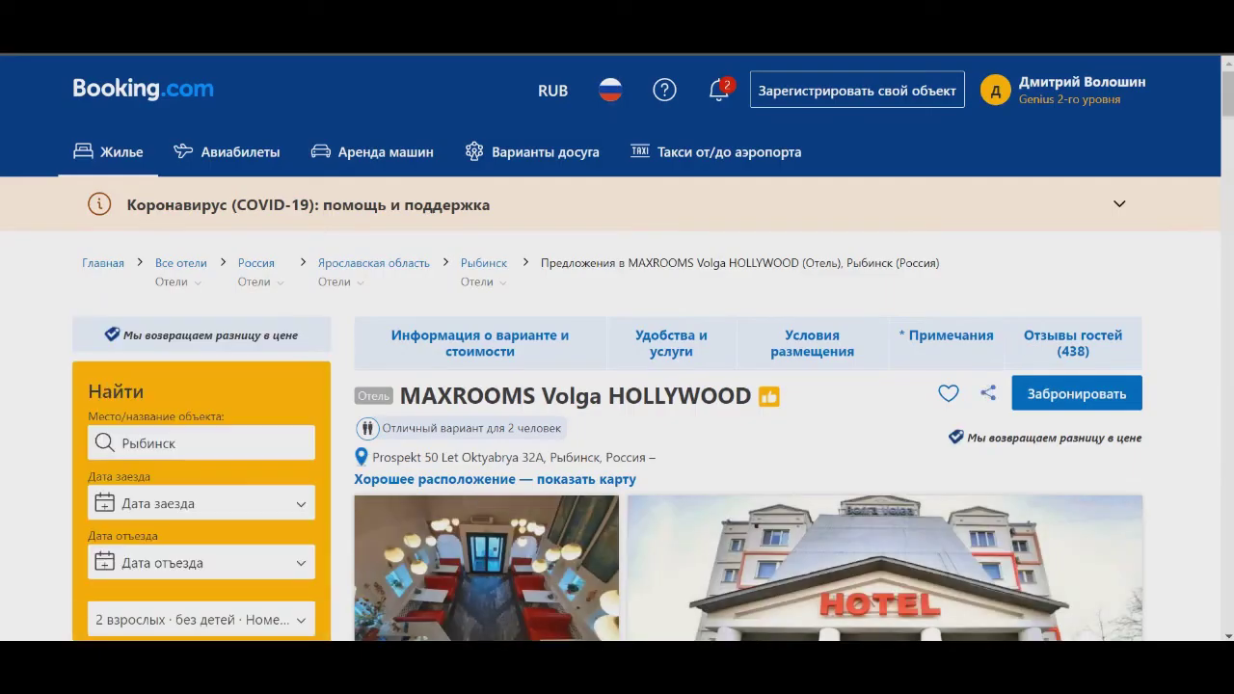
pyautogui.scroll(-10, 815, 350)
pyautogui.scroll(-10, 873, 282)
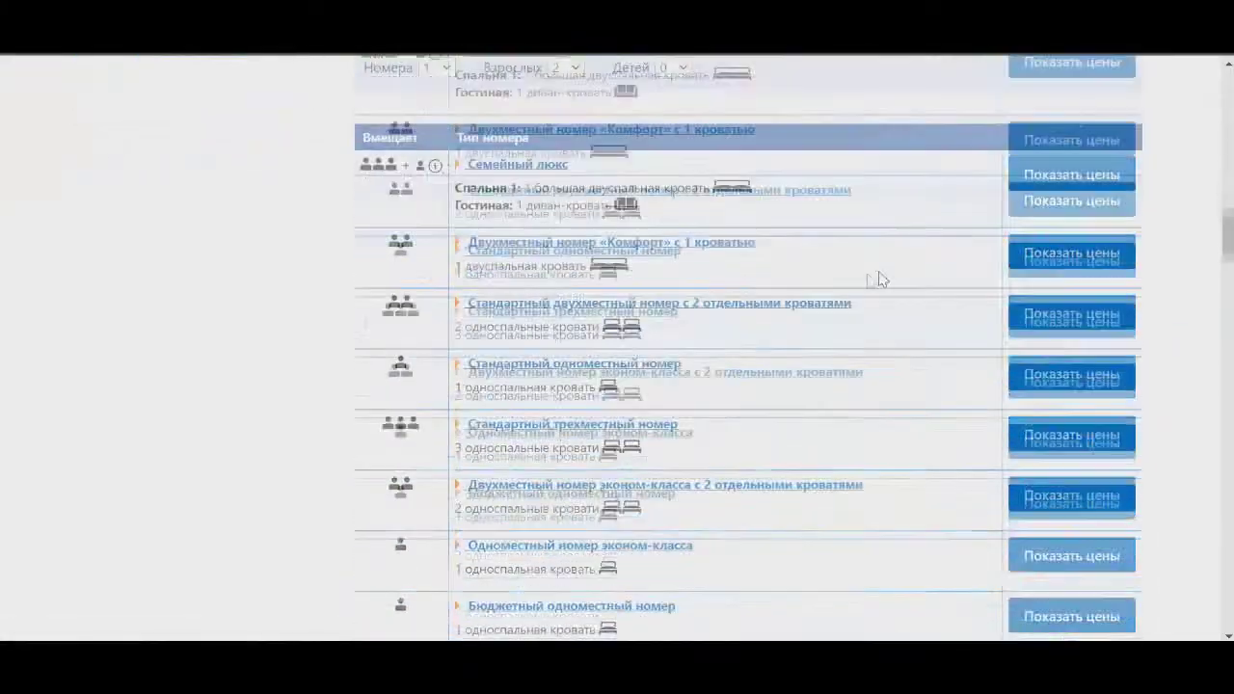
pyautogui.scroll(1, 607, 260)
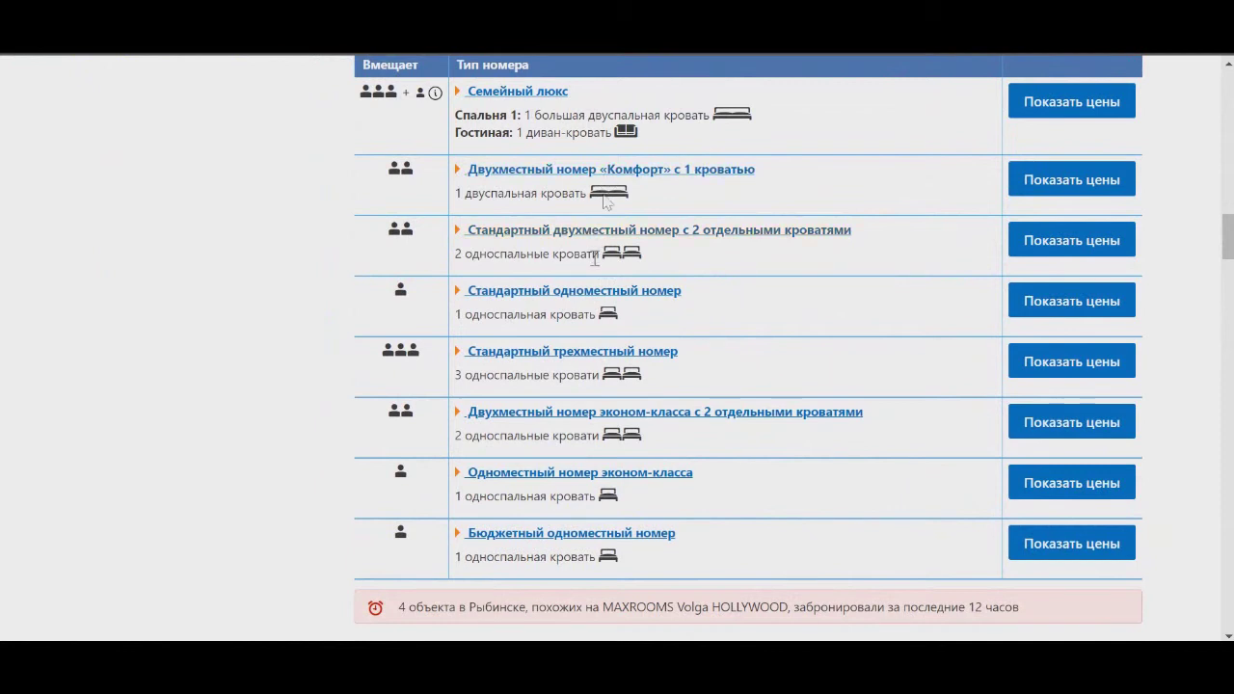
pyautogui.click(567, 475)
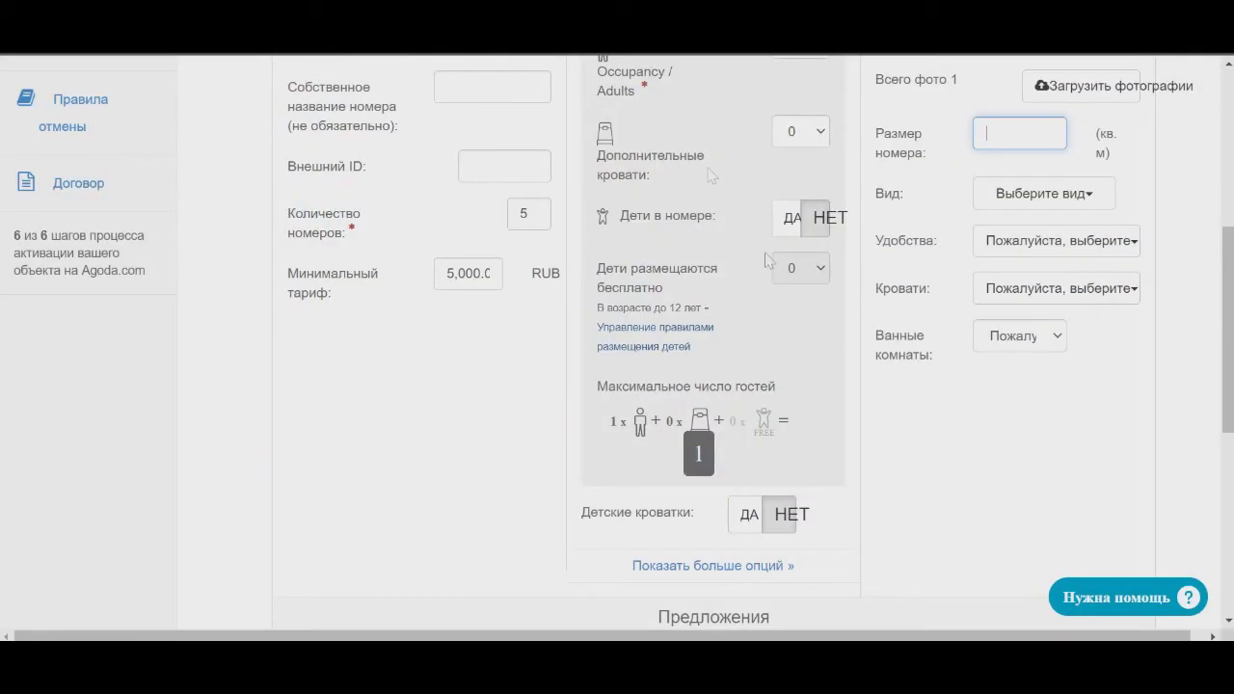
# - Set the room size to 12 sq. m and the room view to "Двор"
pyautogui.write('12')
pyautogui.click(1021, 194)
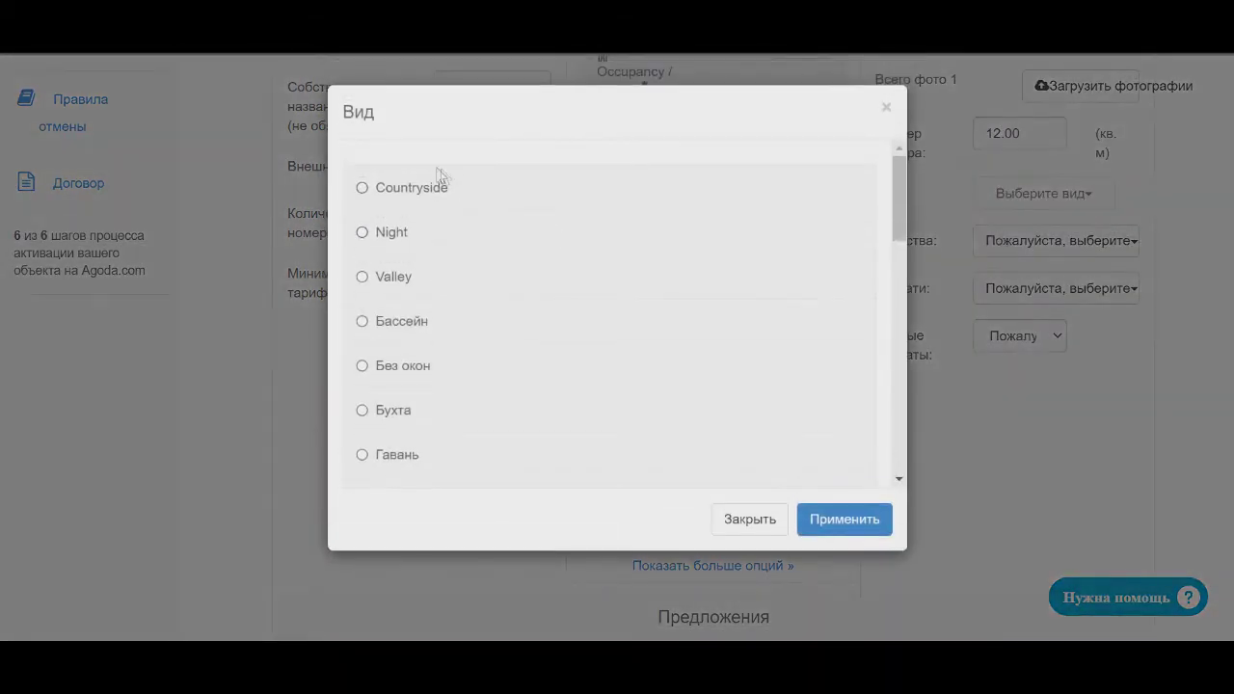
pyautogui.scroll(-5, 385, 284)
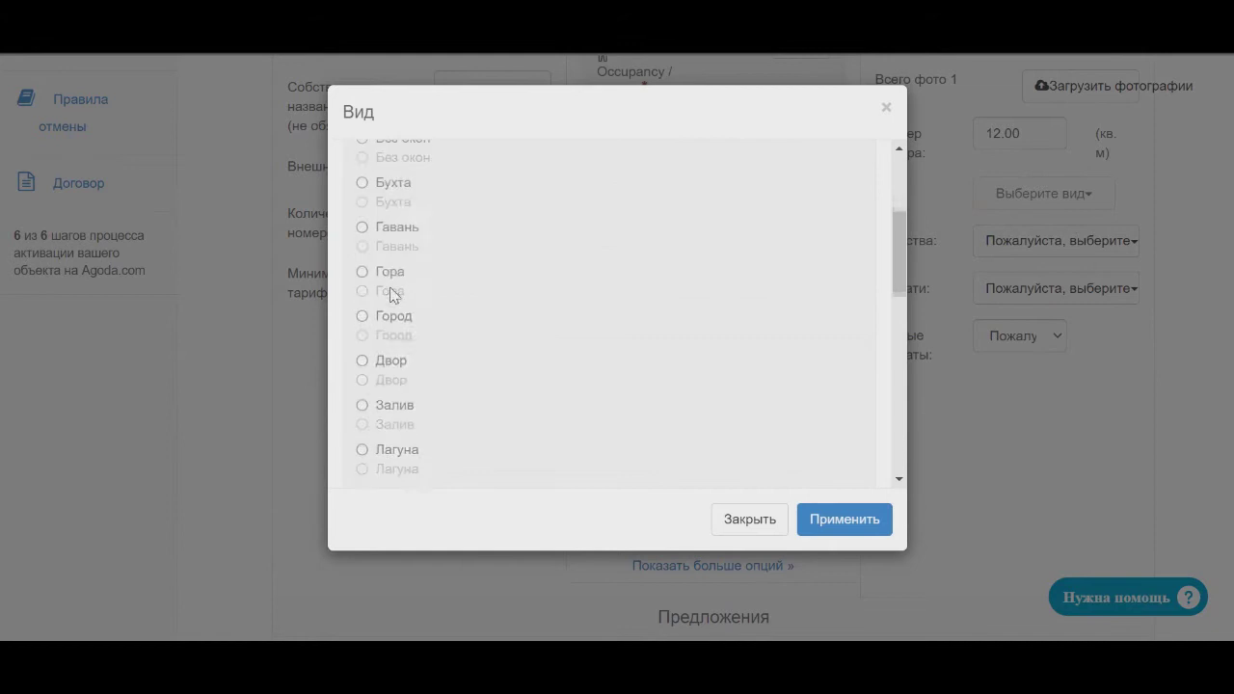
pyautogui.scroll(1, 381, 192)
pyautogui.click(382, 174)
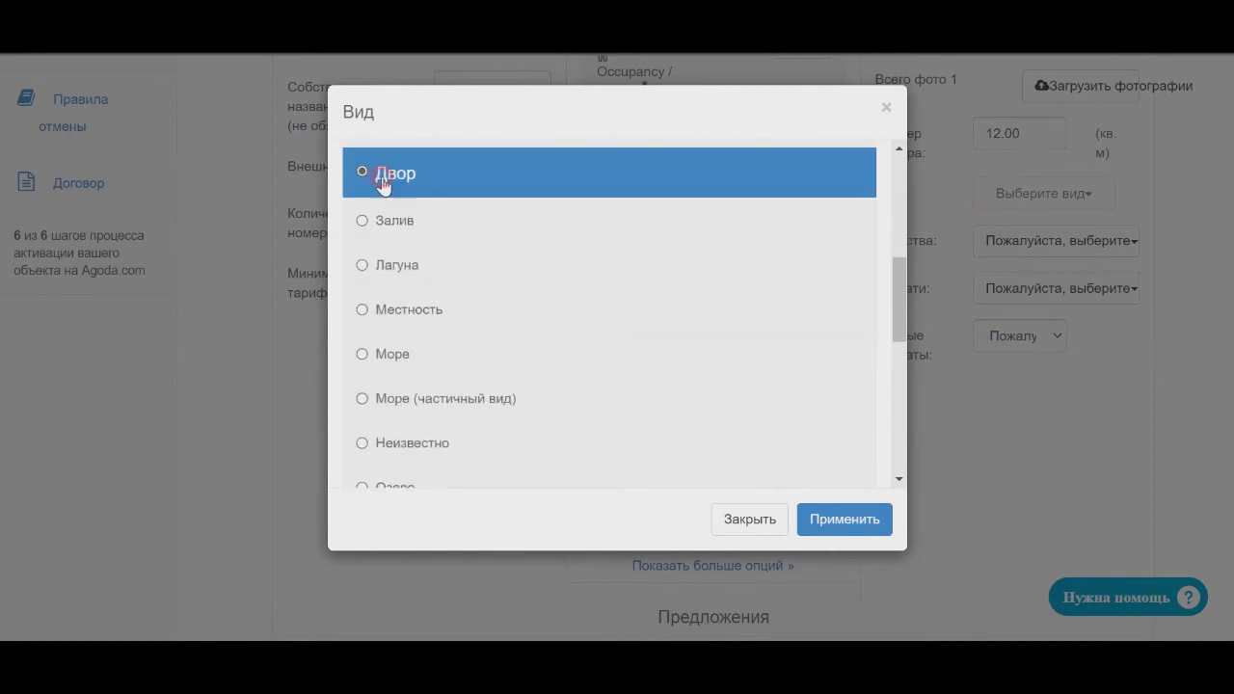
pyautogui.click(827, 510)
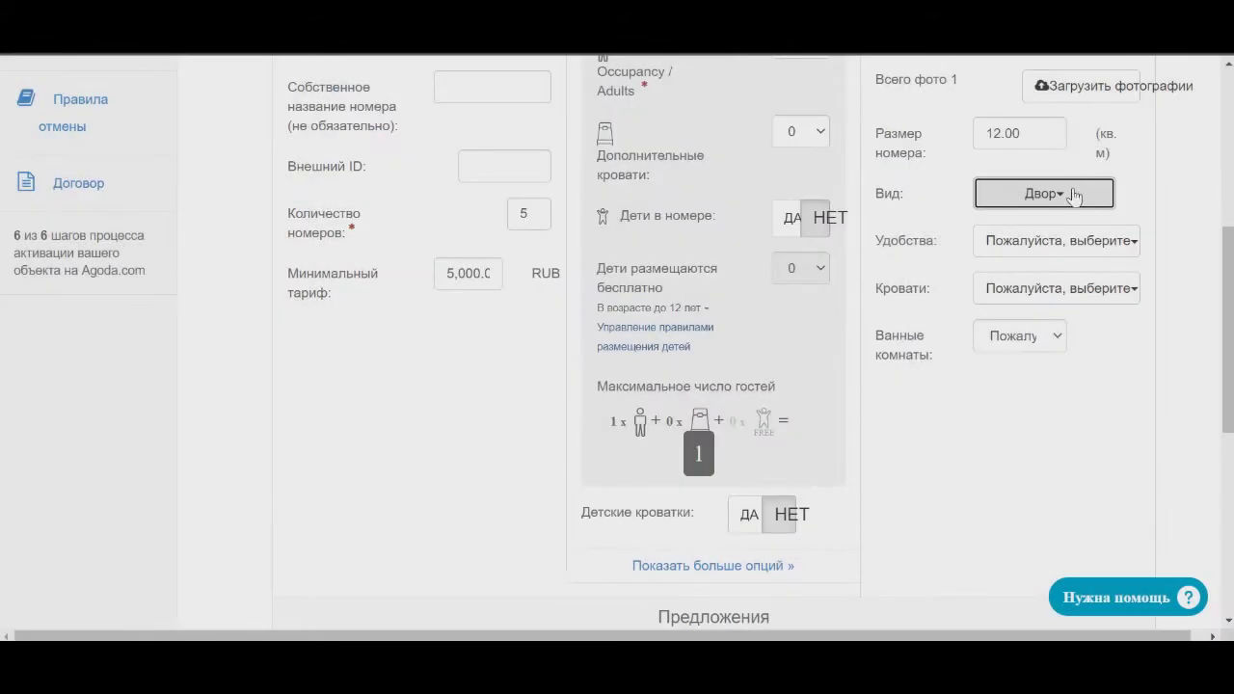
# - Start adding amenities for the room type and select hair dryer and desk/workspace from the list
pyautogui.click(1036, 241)
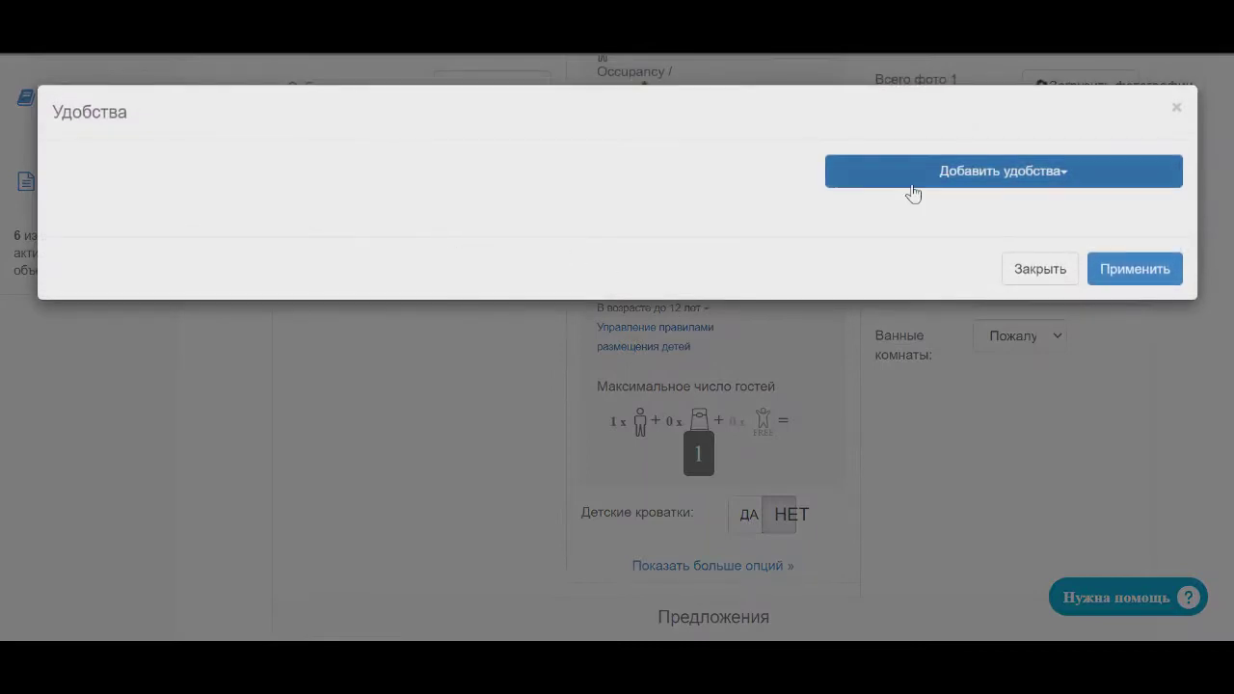
pyautogui.click(912, 175)
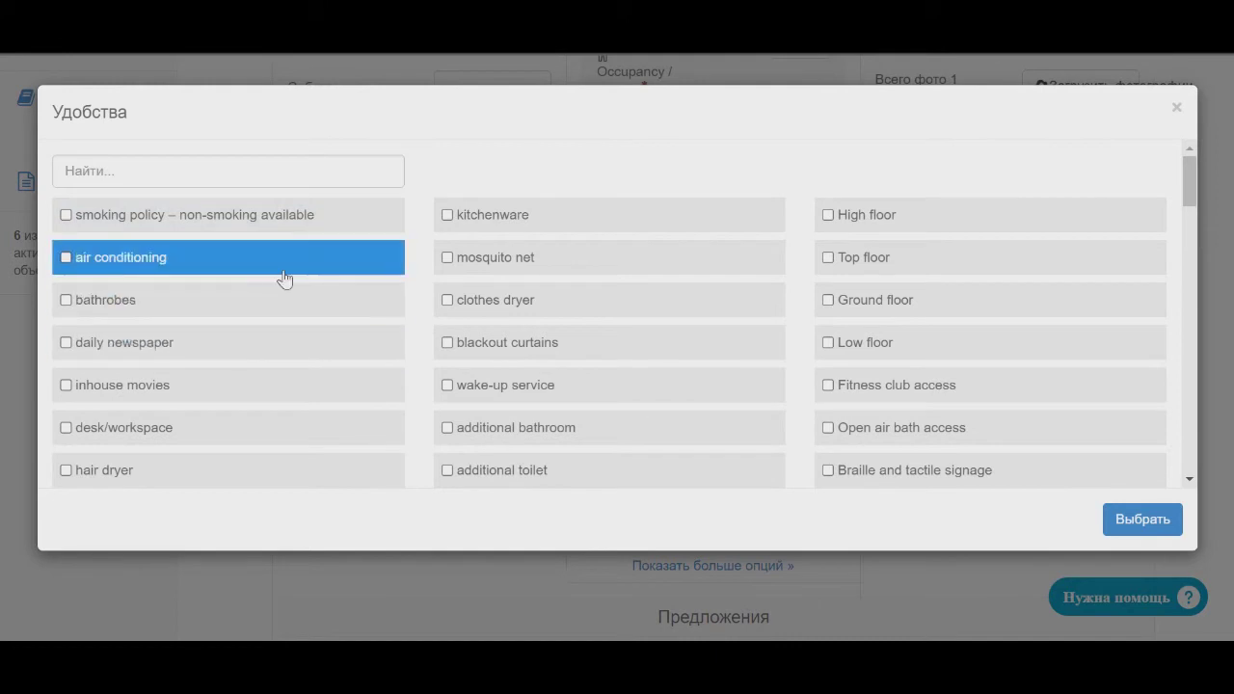
pyautogui.click(108, 480)
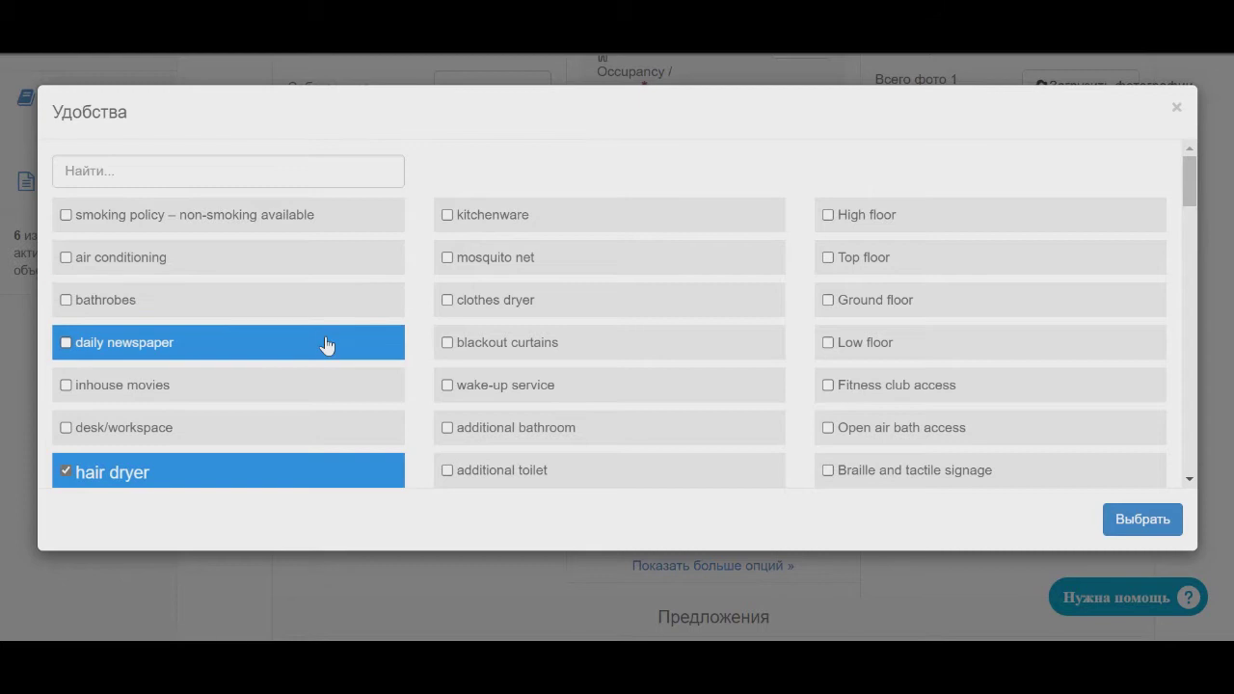
pyautogui.scroll(-1, 326, 347)
pyautogui.click(311, 384)
# - Select television and shower among the room amenities
pyautogui.scroll(-2, 312, 386)
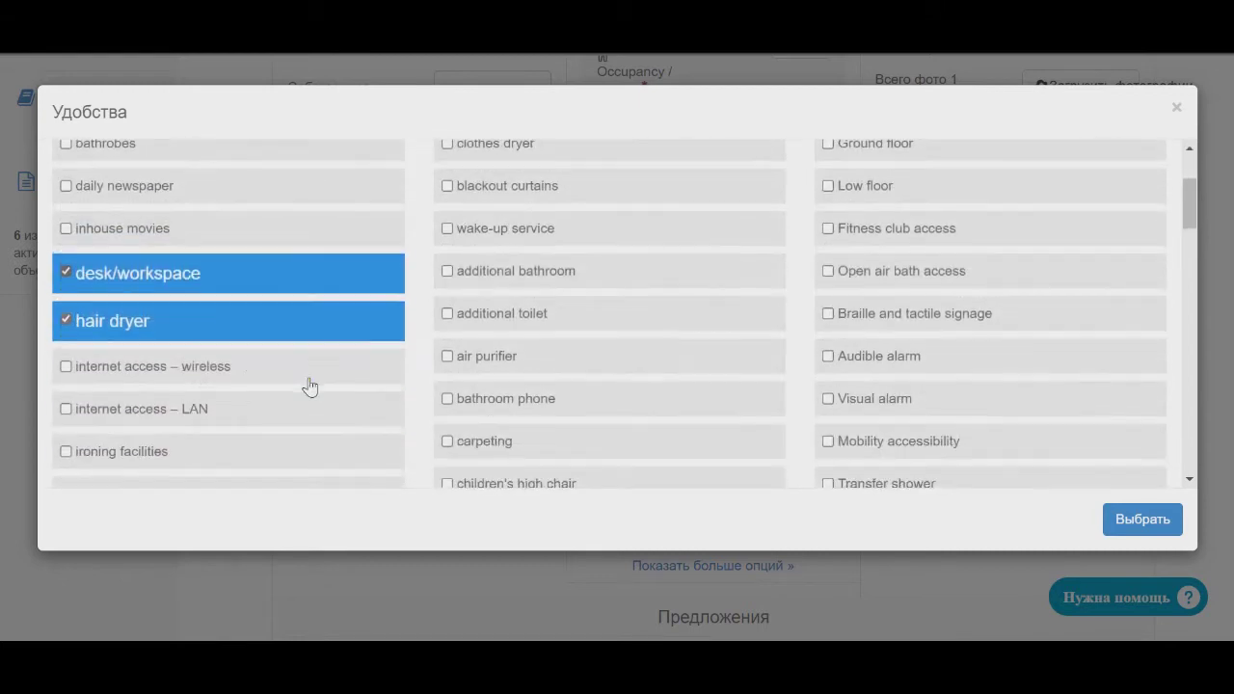
pyautogui.scroll(-3, 289, 399)
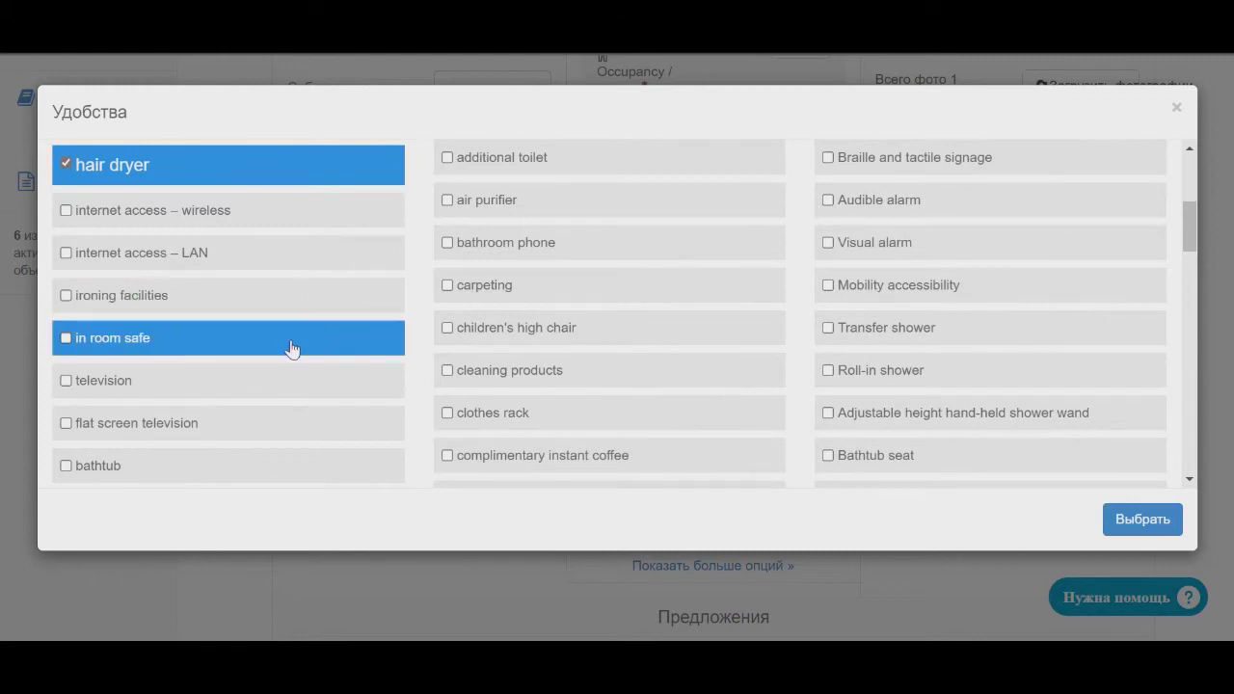
pyautogui.scroll(-2, 291, 347)
pyautogui.click(231, 289)
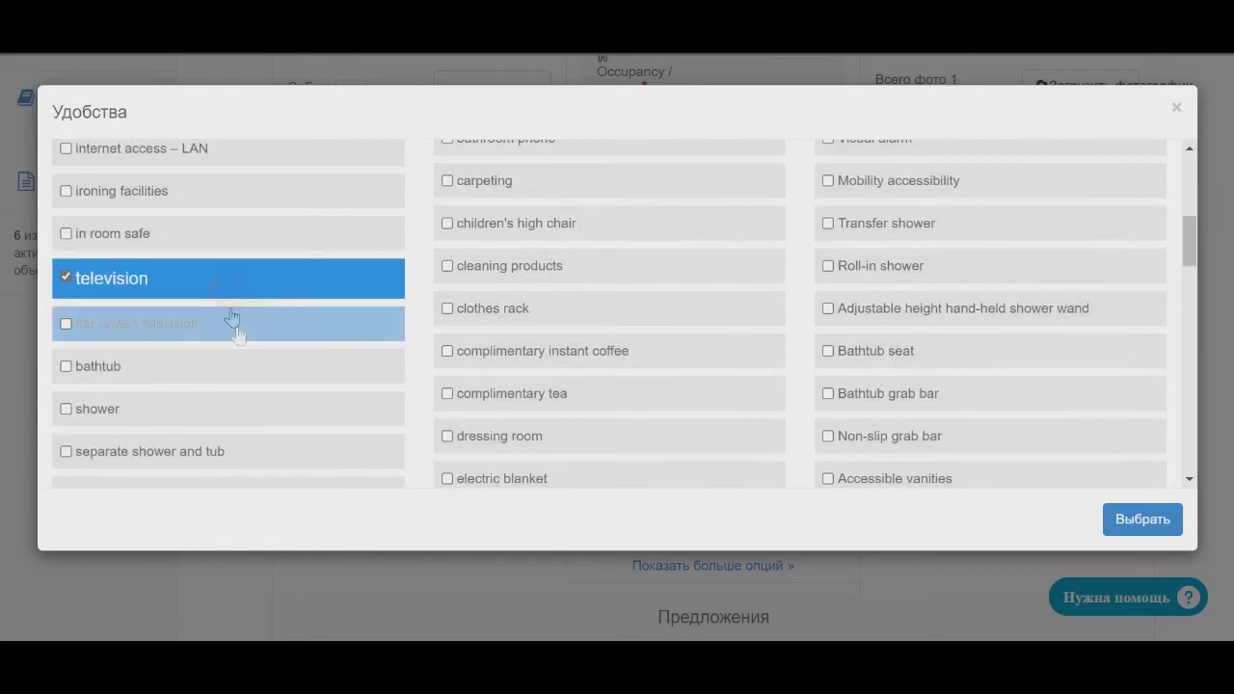
pyautogui.scroll(-2, 240, 347)
pyautogui.click(234, 316)
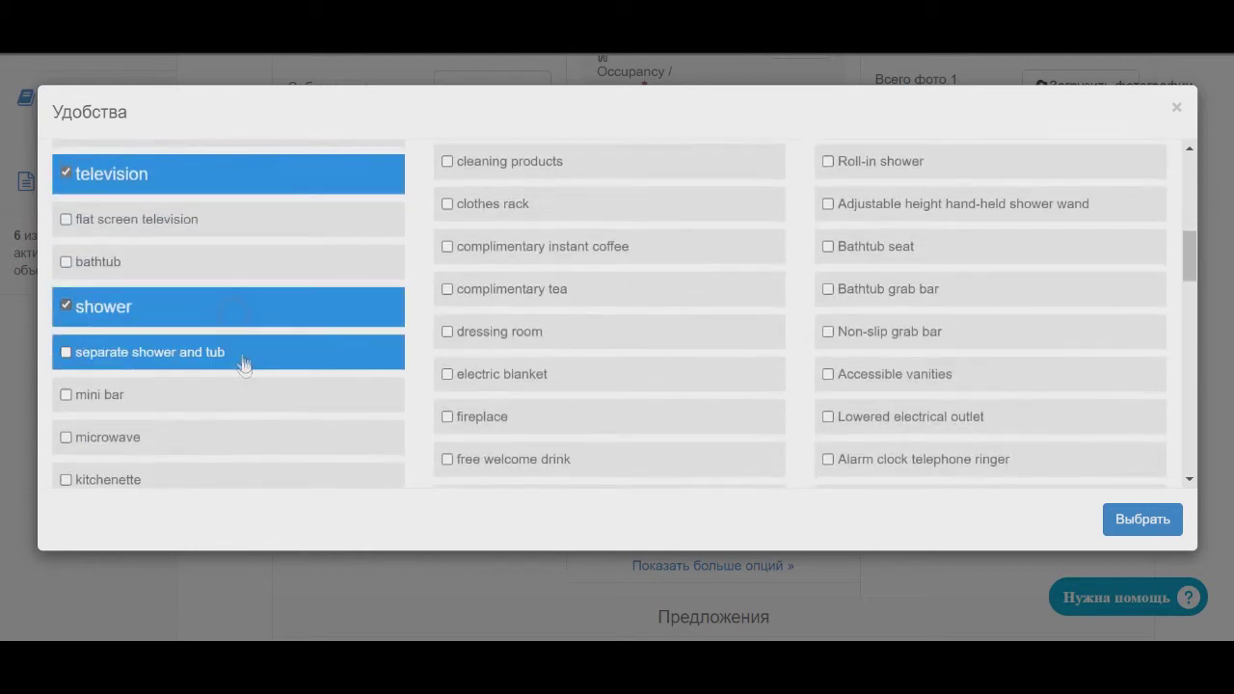
# - Select toiletries and heating among the room amenities
pyautogui.scroll(-4, 239, 371)
pyautogui.scroll(-5, 232, 383)
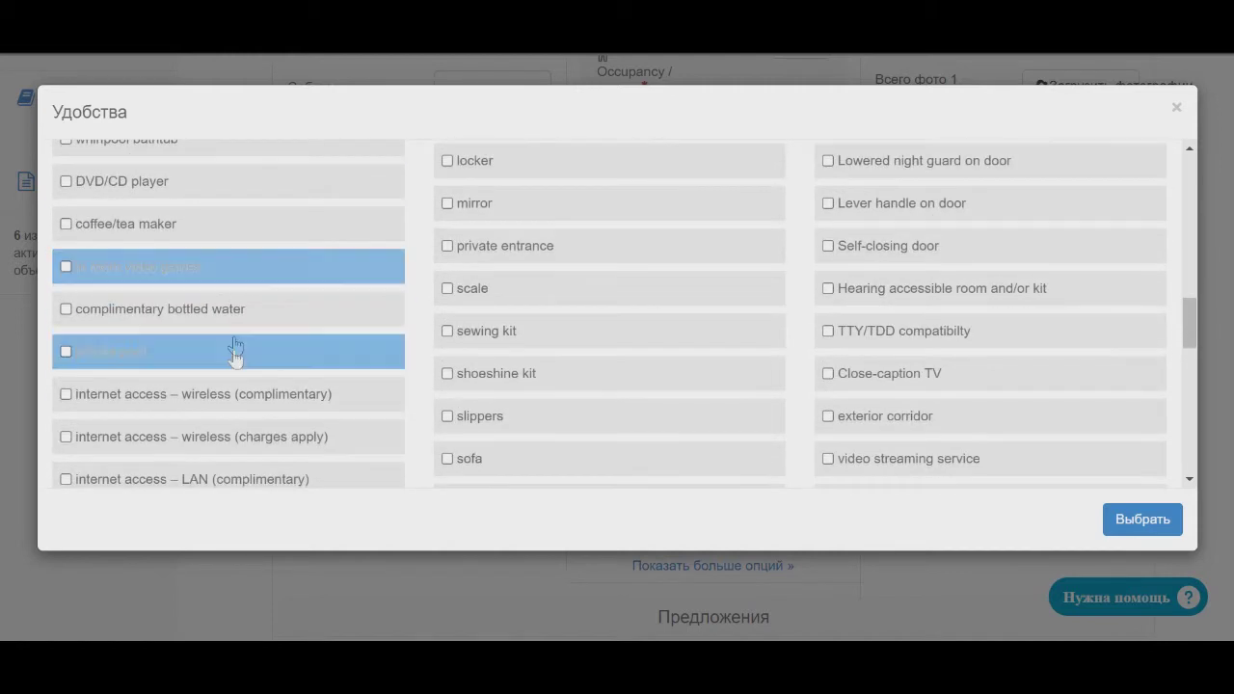
pyautogui.click(217, 353)
pyautogui.scroll(-3, 221, 363)
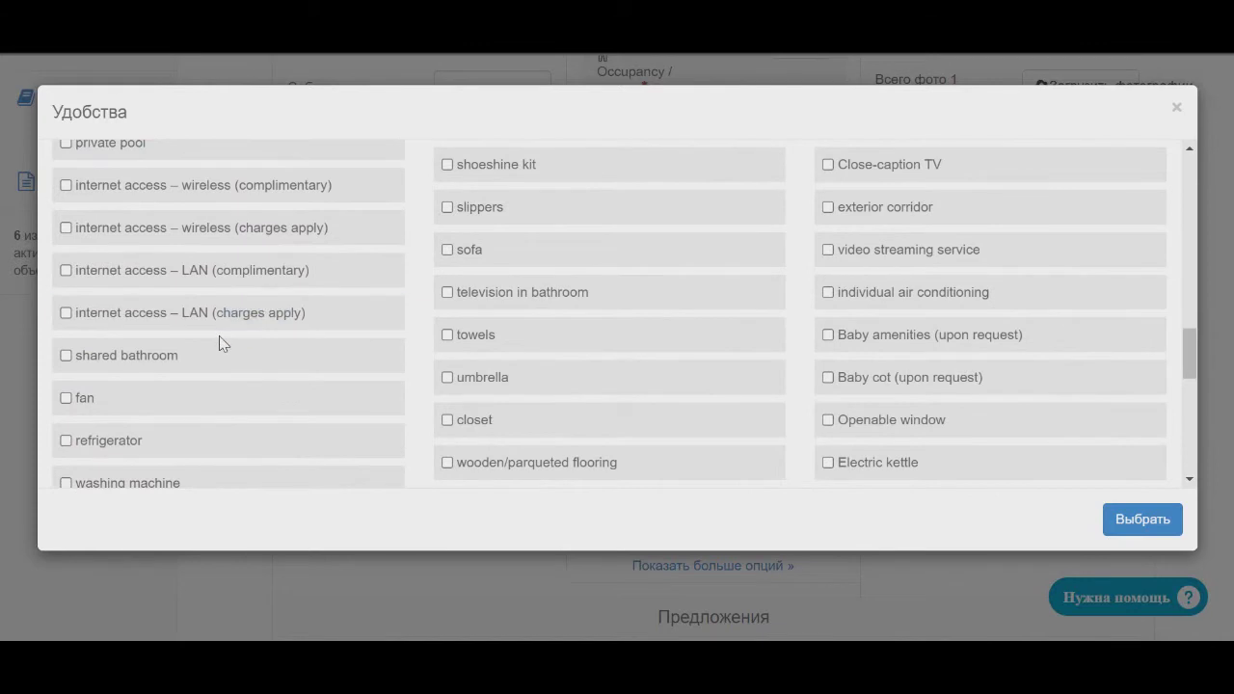
pyautogui.scroll(-1, 219, 339)
pyautogui.scroll(-1, 214, 347)
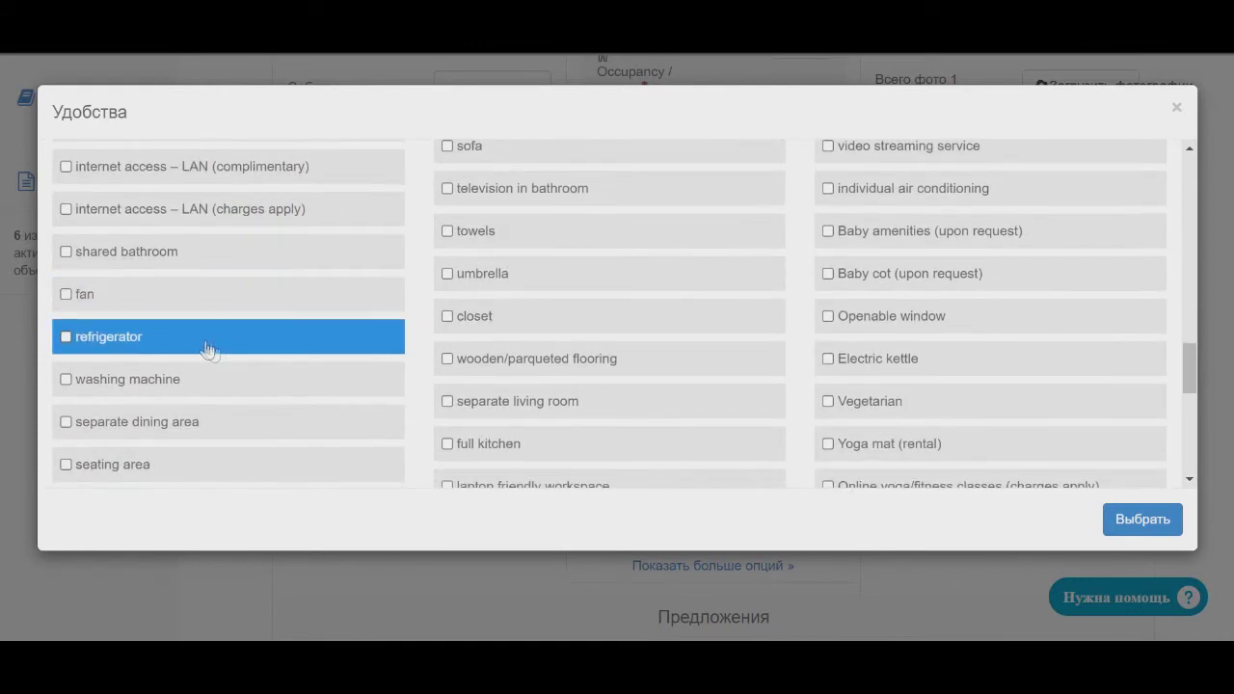
pyautogui.scroll(-1, 210, 327)
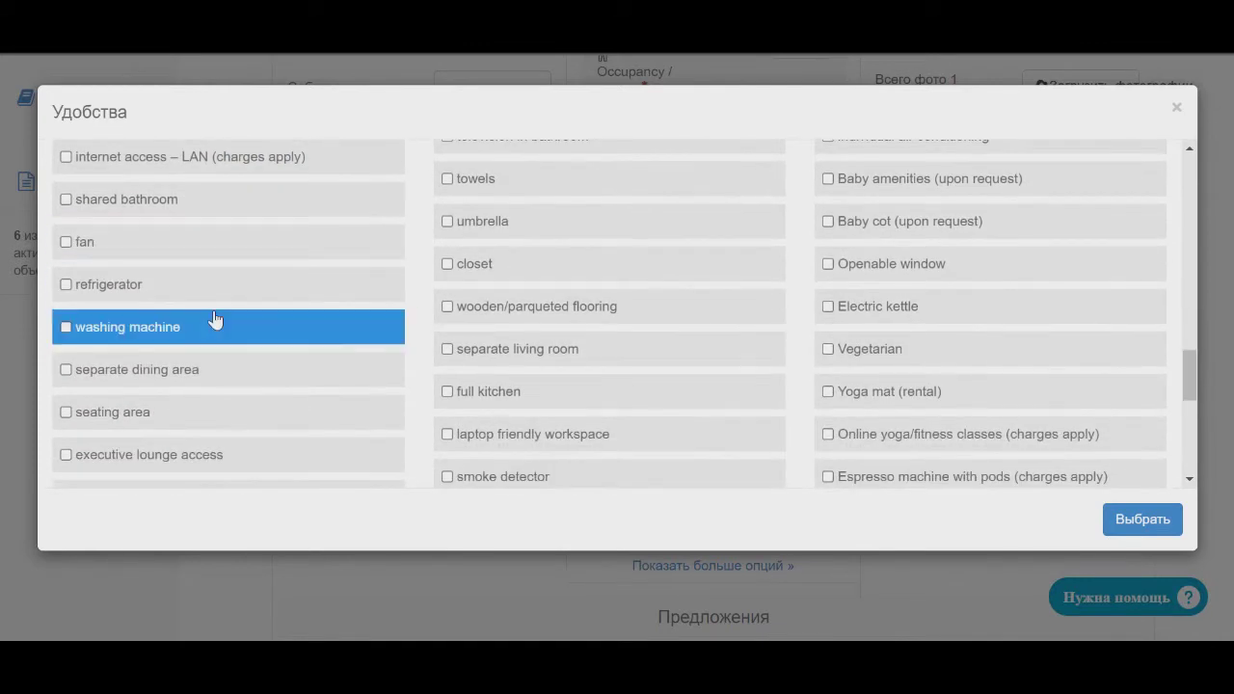
pyautogui.scroll(-1, 217, 321)
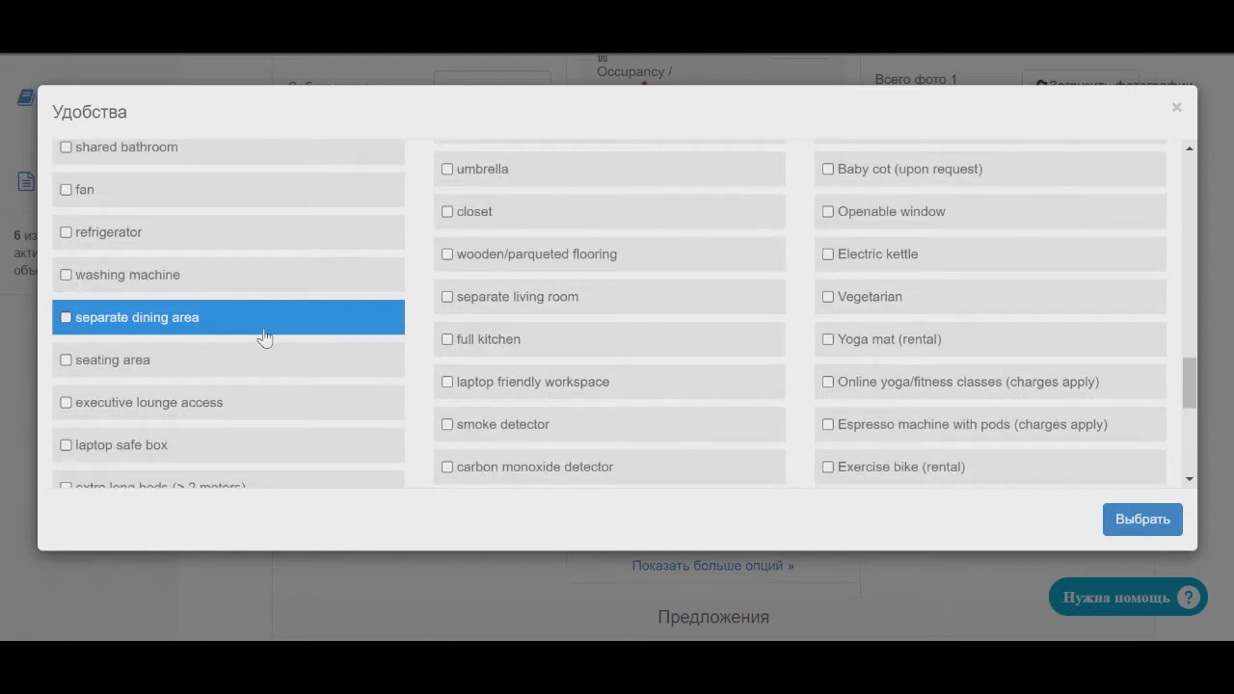
pyautogui.scroll(-2, 264, 339)
pyautogui.scroll(-6, 266, 343)
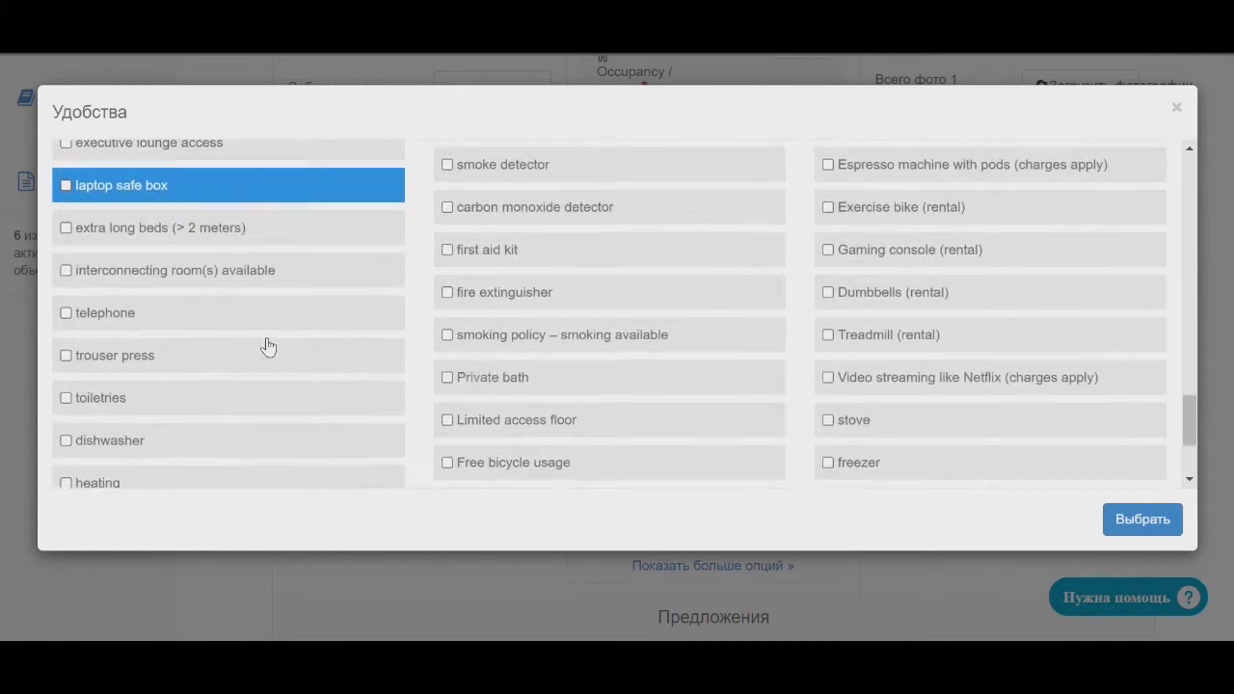
pyautogui.click(312, 248)
pyautogui.scroll(-1, 311, 338)
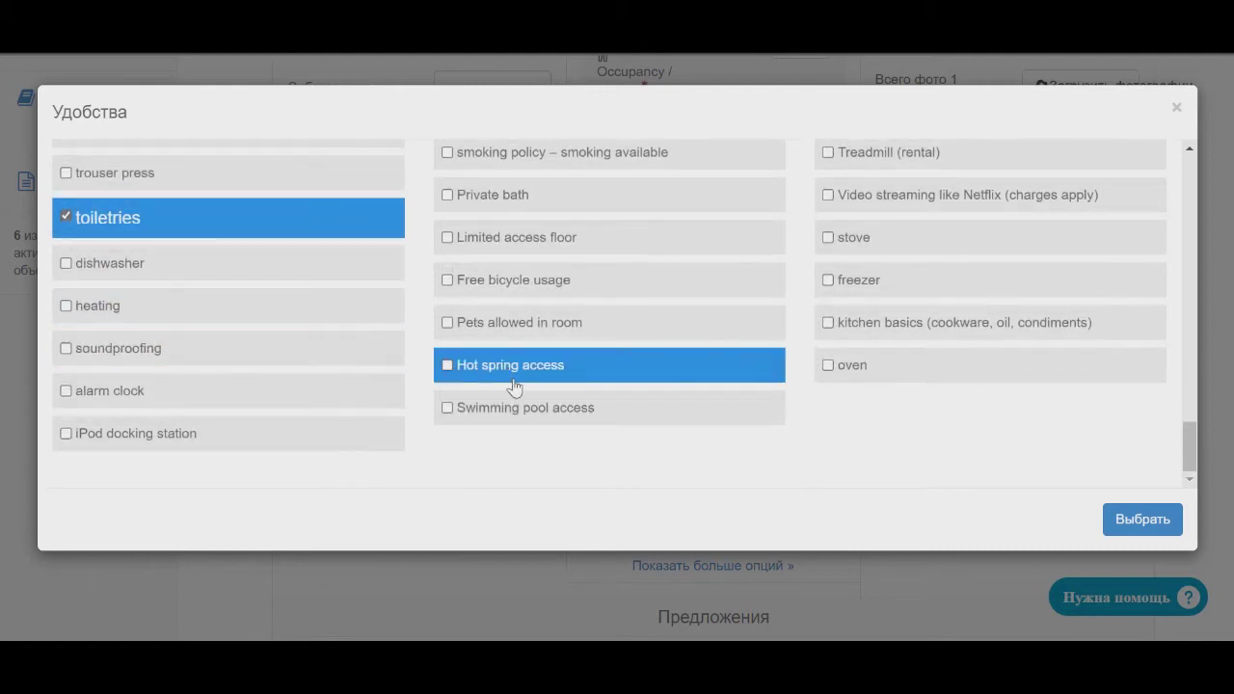
pyautogui.click(262, 317)
# - Return to the start of the amenities list and review the options beginning with kitchenware, mosquito net and clothes dryer
pyautogui.scroll(15, 526, 381)
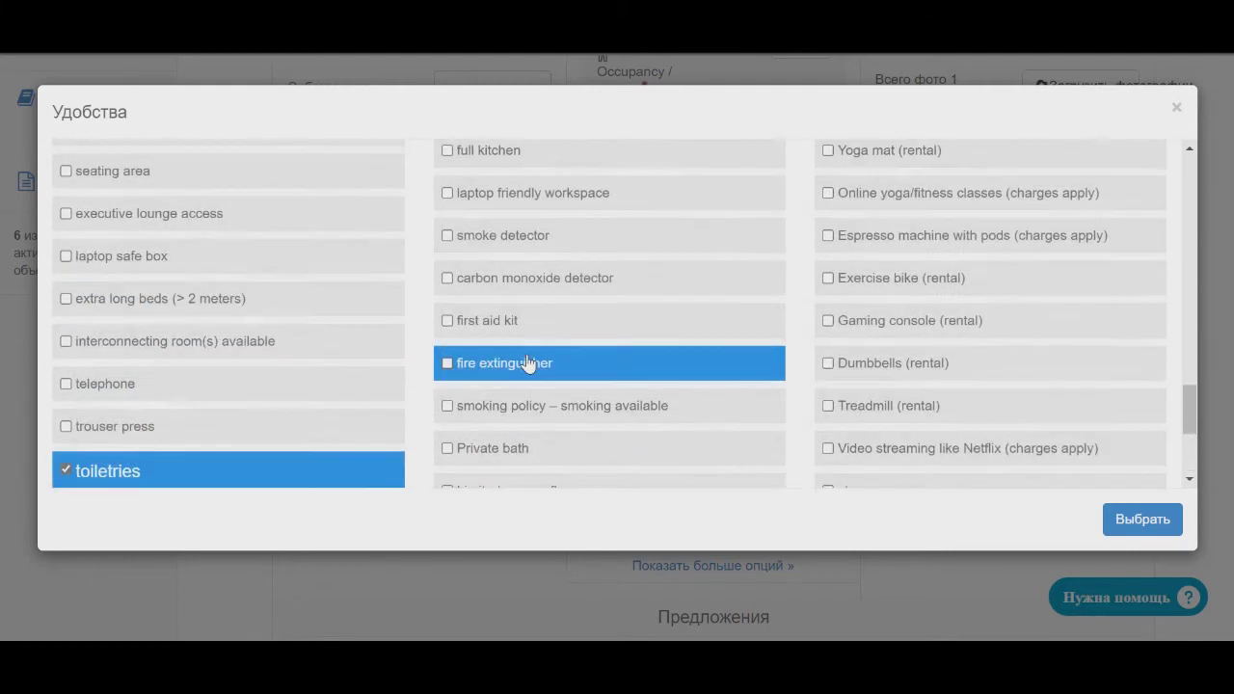
pyautogui.scroll(5, 526, 362)
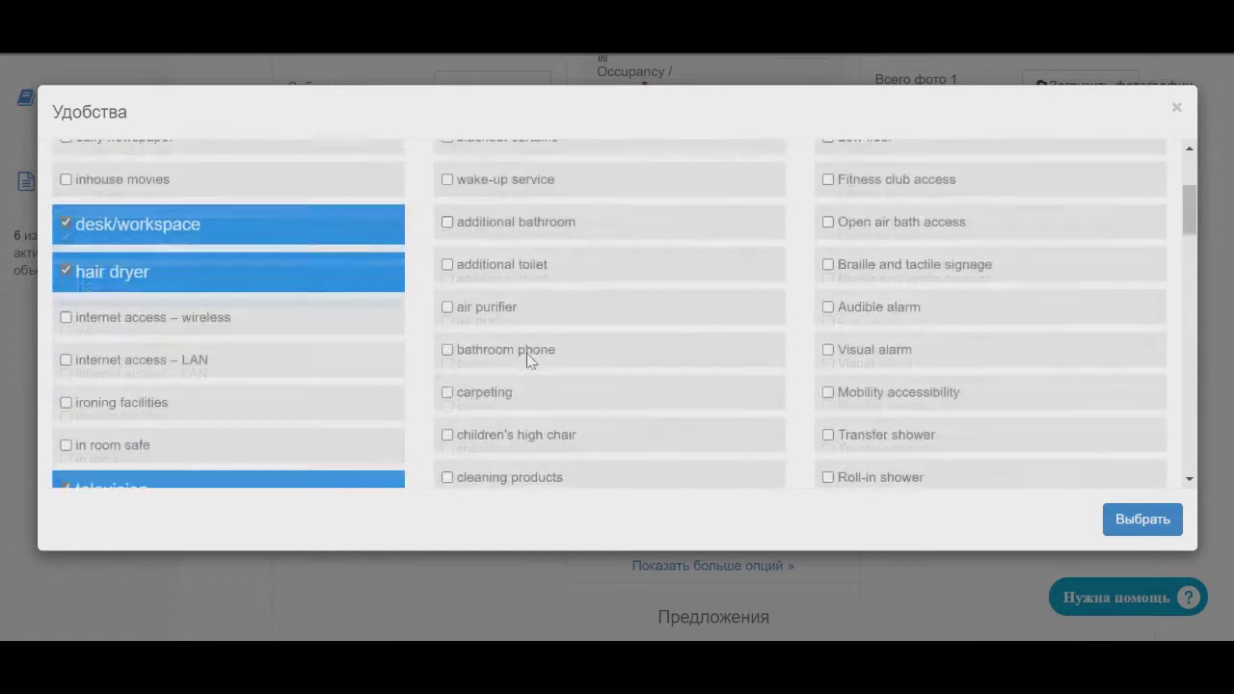
pyautogui.click(526, 353)
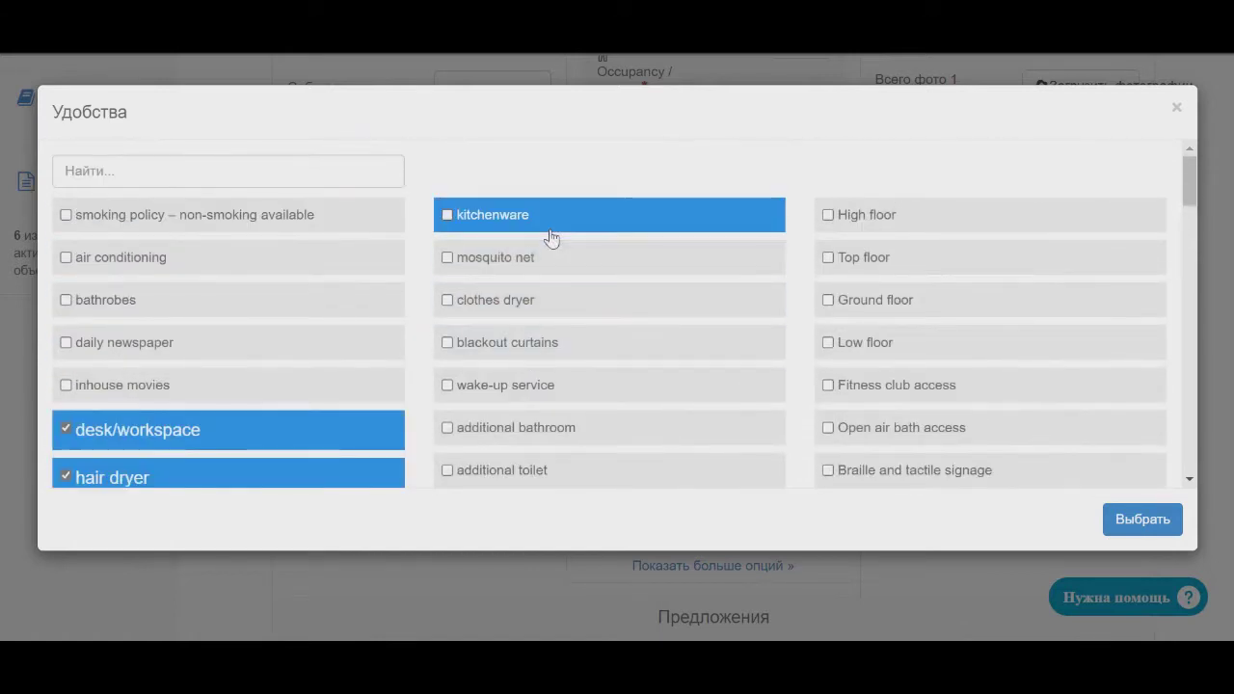
pyautogui.scroll(-1, 549, 246)
pyautogui.scroll(1, 545, 253)
pyautogui.scroll(-1, 508, 239)
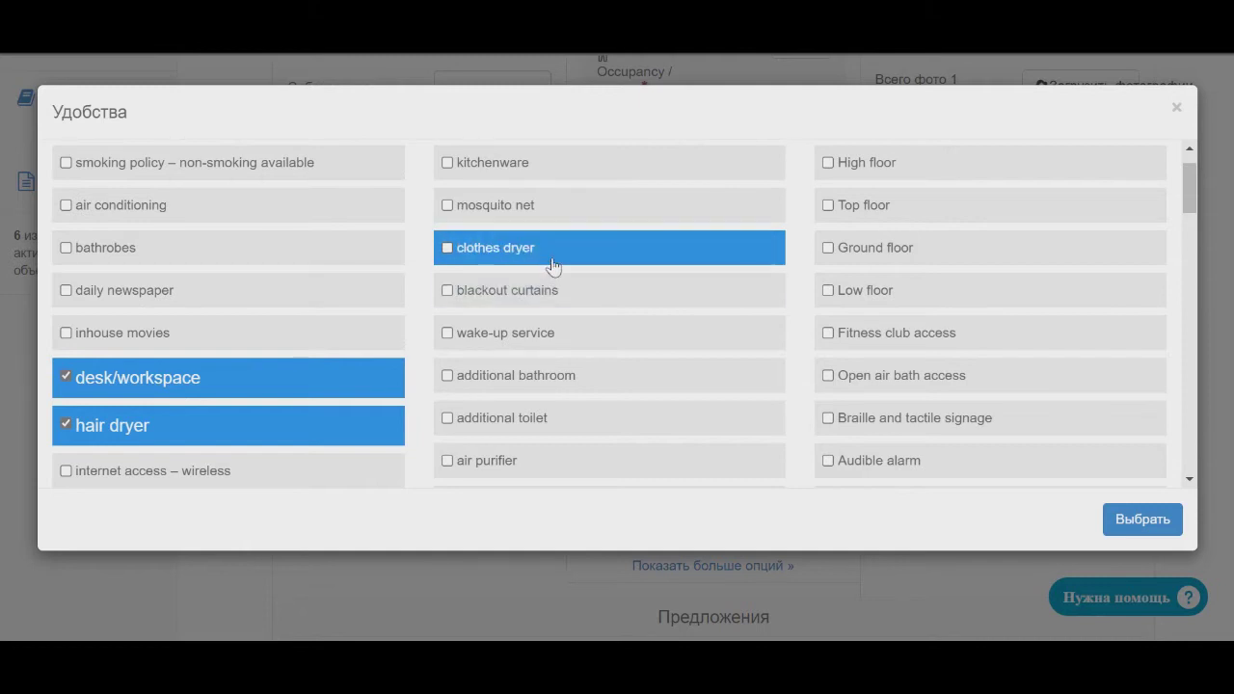
pyautogui.scroll(-1, 552, 248)
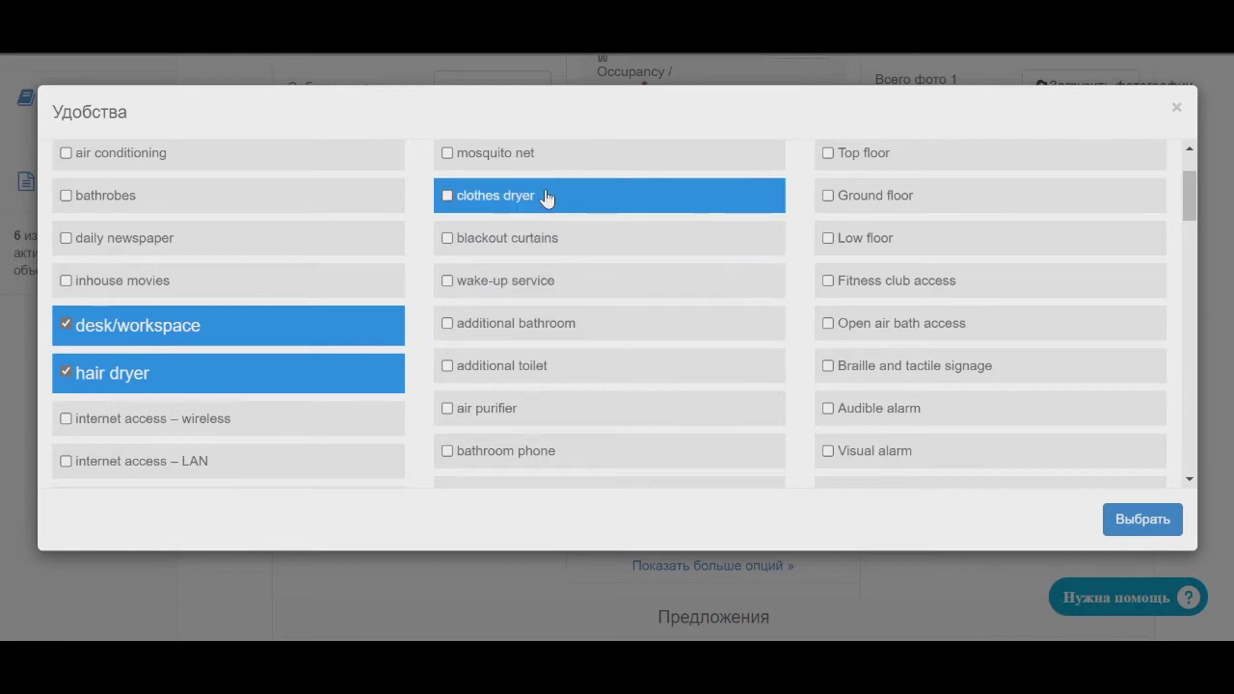
pyautogui.scroll(1, 551, 203)
pyautogui.scroll(-2, 550, 305)
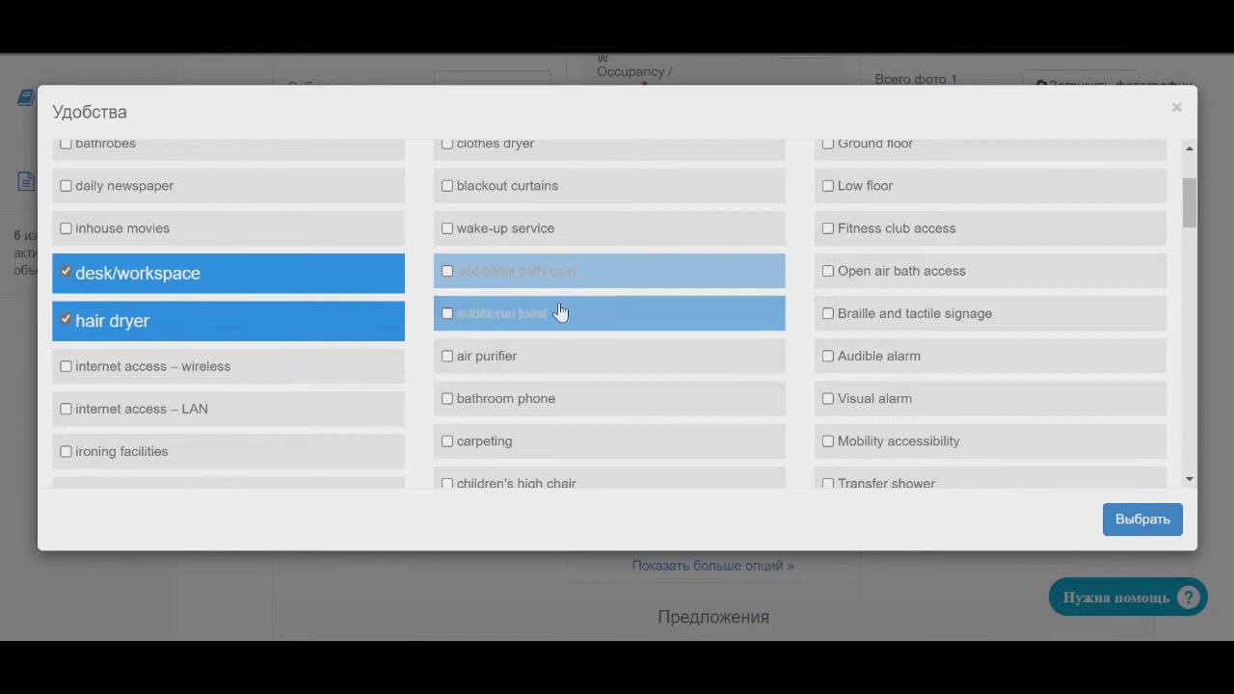
pyautogui.scroll(2, 559, 245)
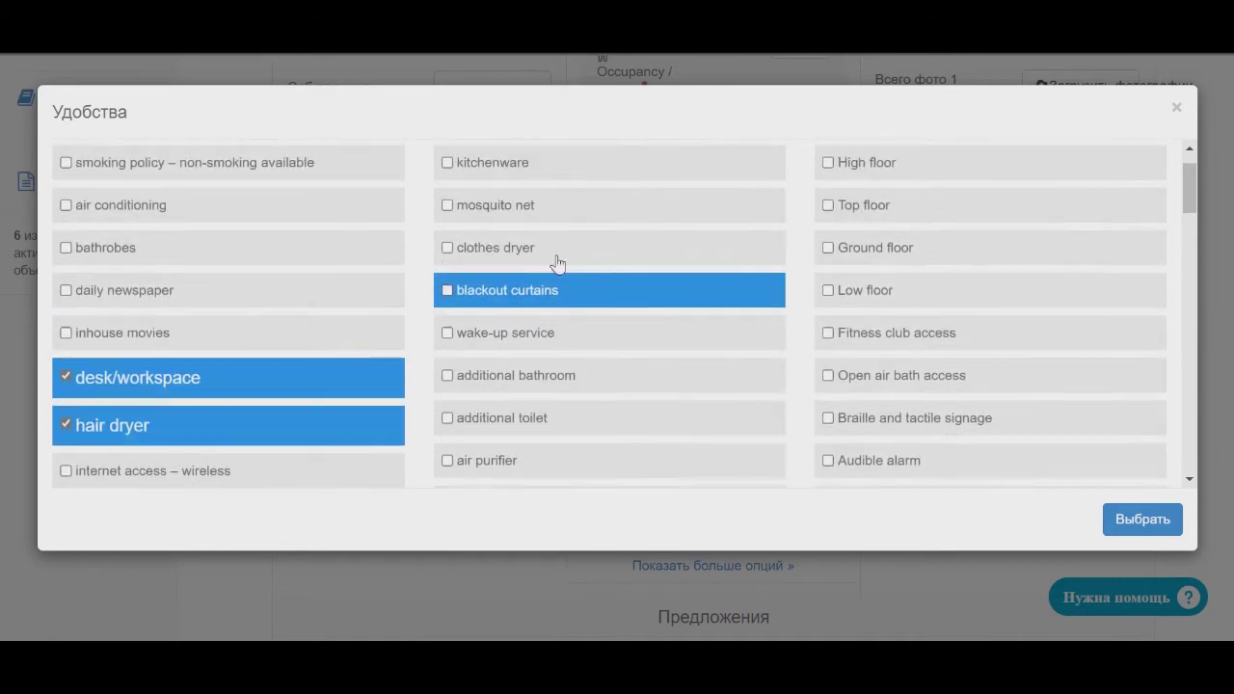
pyautogui.scroll(1, 553, 306)
pyautogui.scroll(-1, 555, 305)
# - Select mirror among the room amenities
pyautogui.scroll(-2, 555, 306)
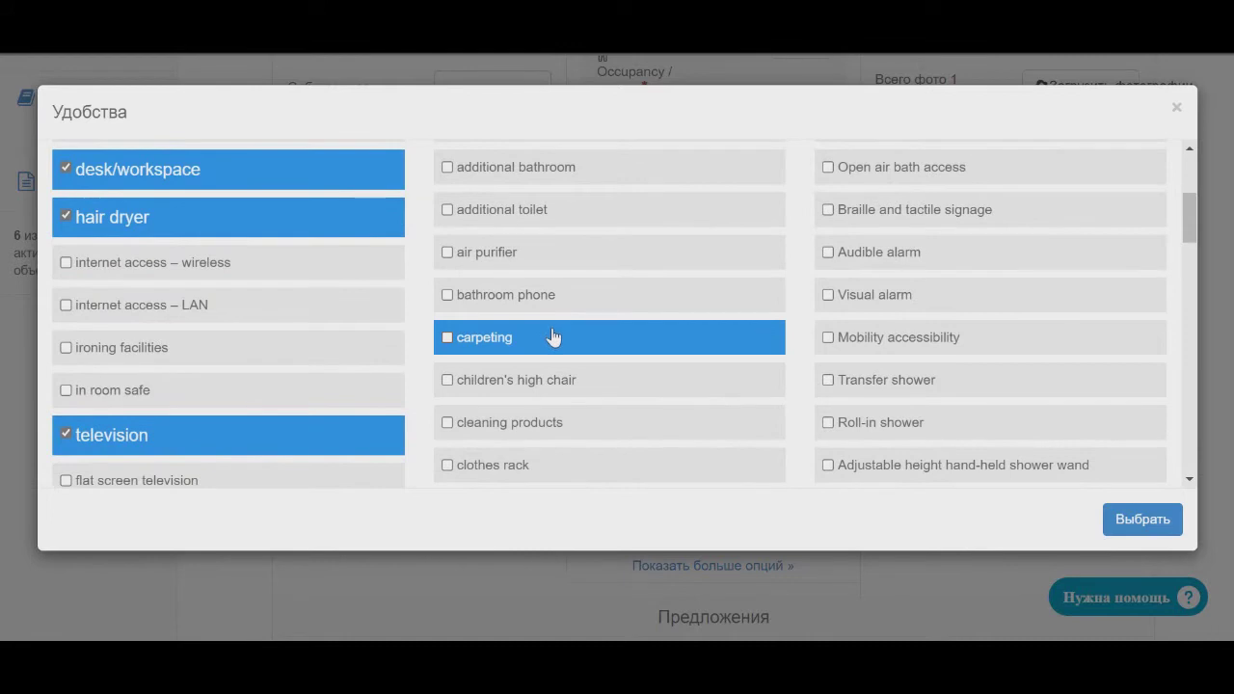
pyautogui.scroll(-1, 553, 335)
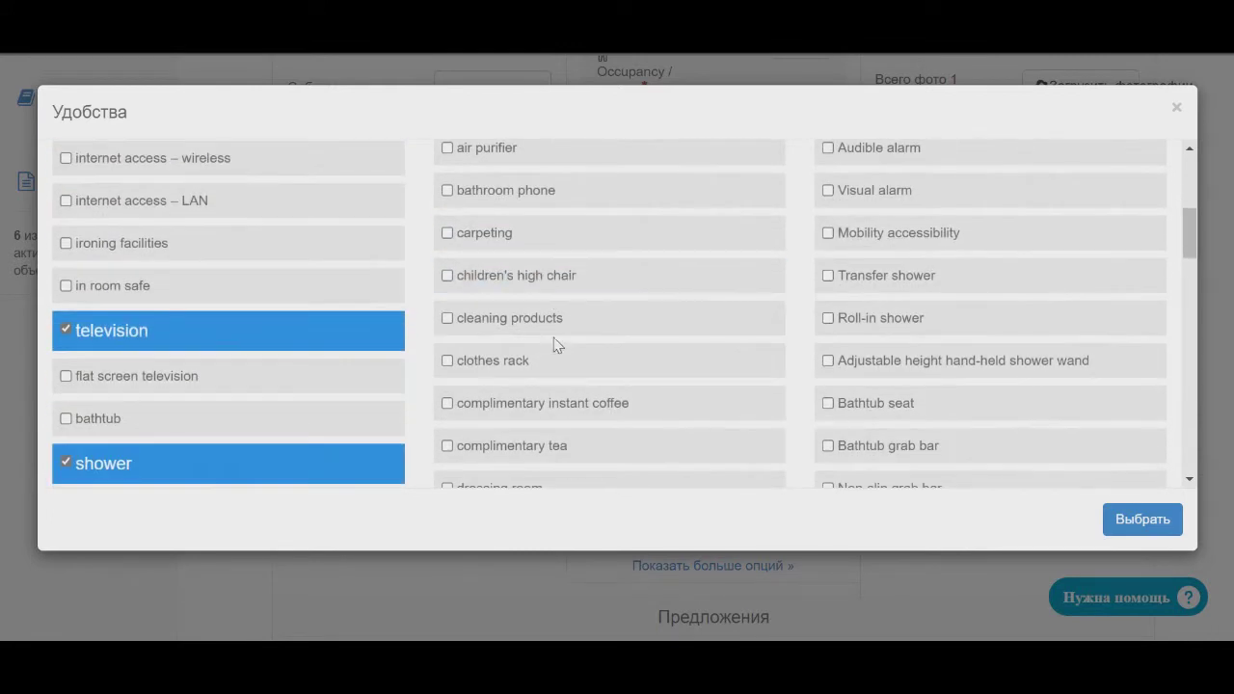
pyautogui.scroll(-1, 554, 339)
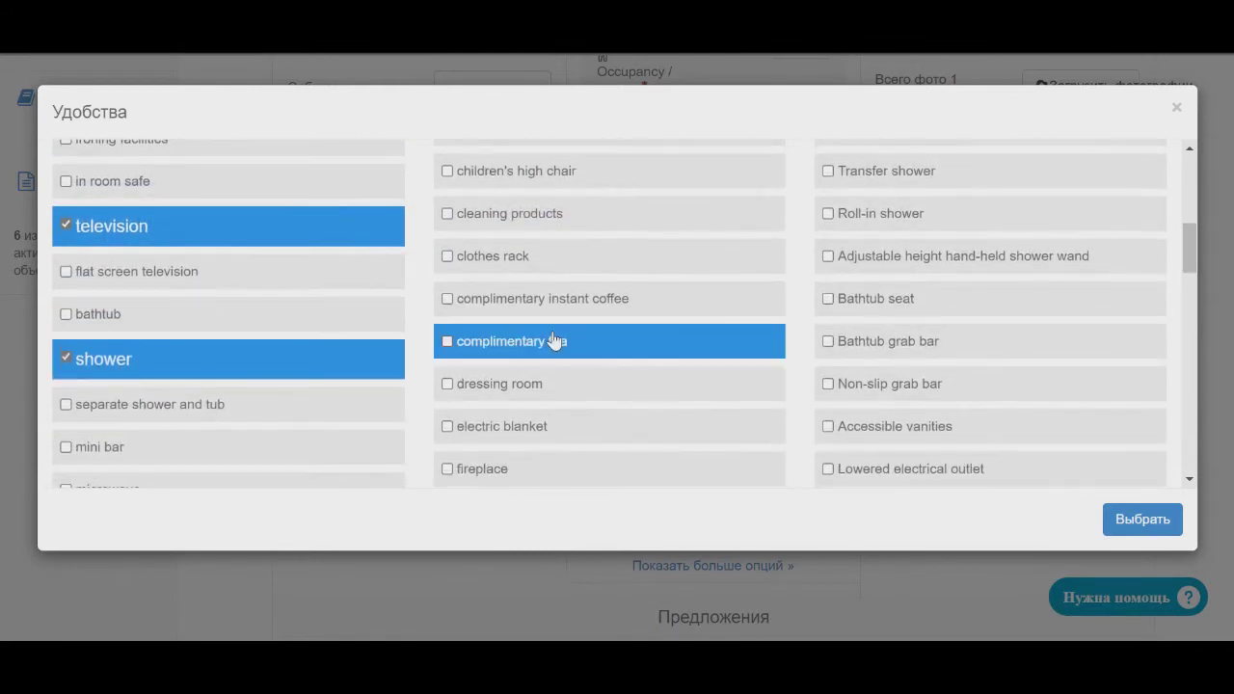
pyautogui.scroll(-2, 554, 339)
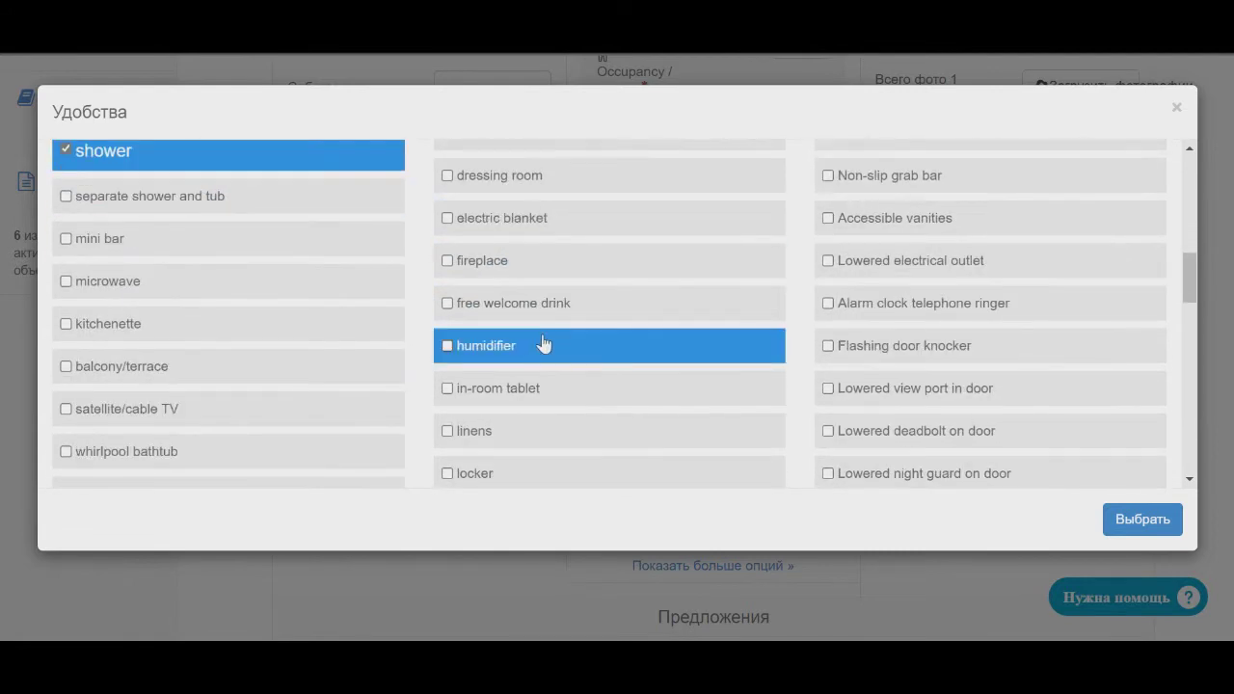
pyautogui.scroll(-1, 518, 376)
pyautogui.scroll(-1, 516, 364)
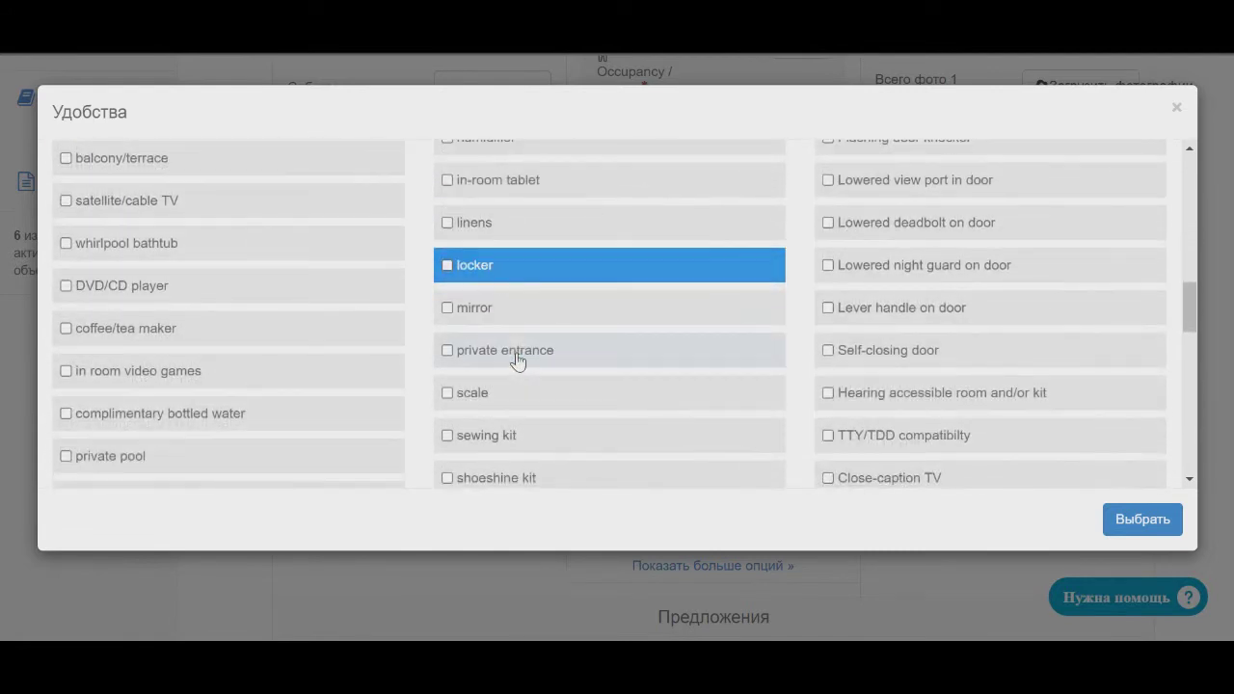
pyautogui.click(512, 320)
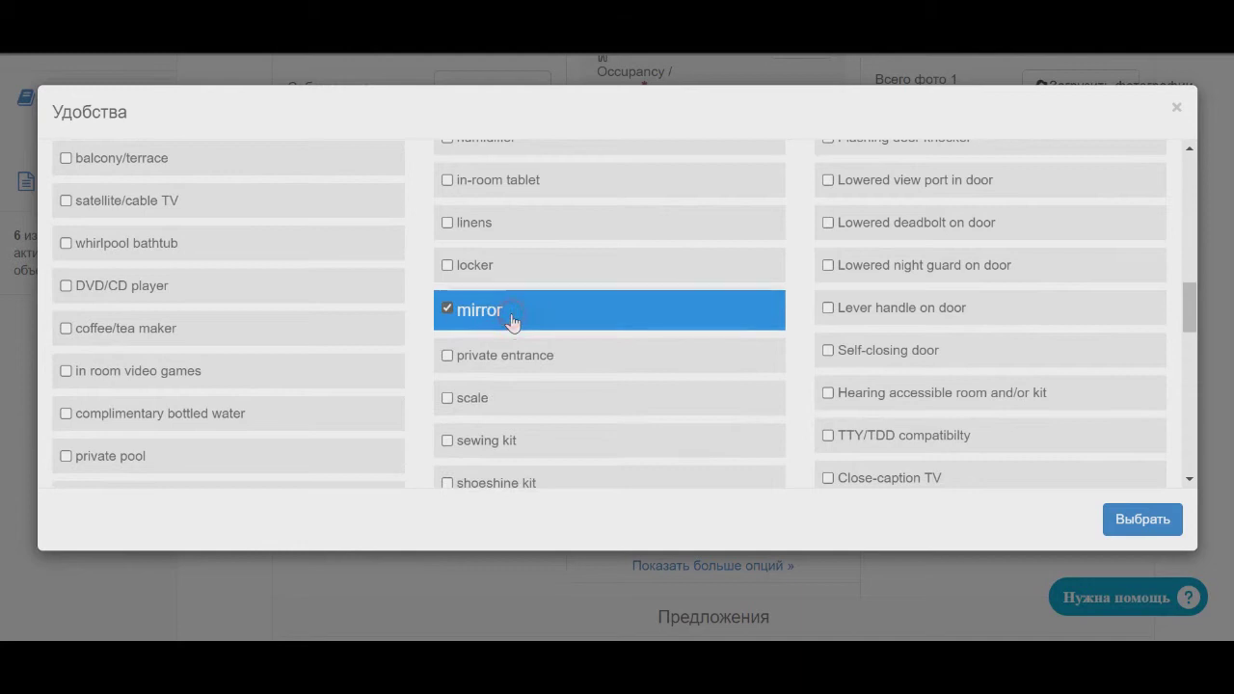
# - Select towels among the room amenities
pyautogui.scroll(-2, 520, 289)
pyautogui.scroll(-1, 548, 382)
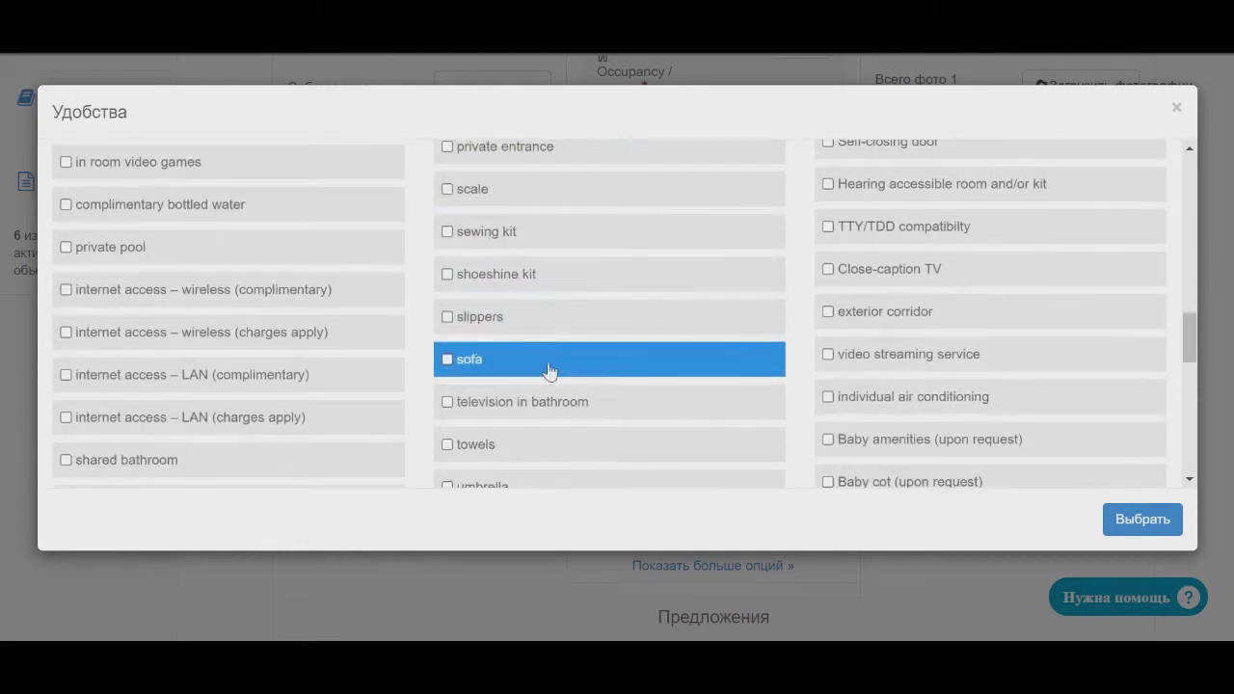
pyautogui.scroll(-1, 548, 376)
pyautogui.scroll(-1, 548, 352)
pyautogui.click(549, 348)
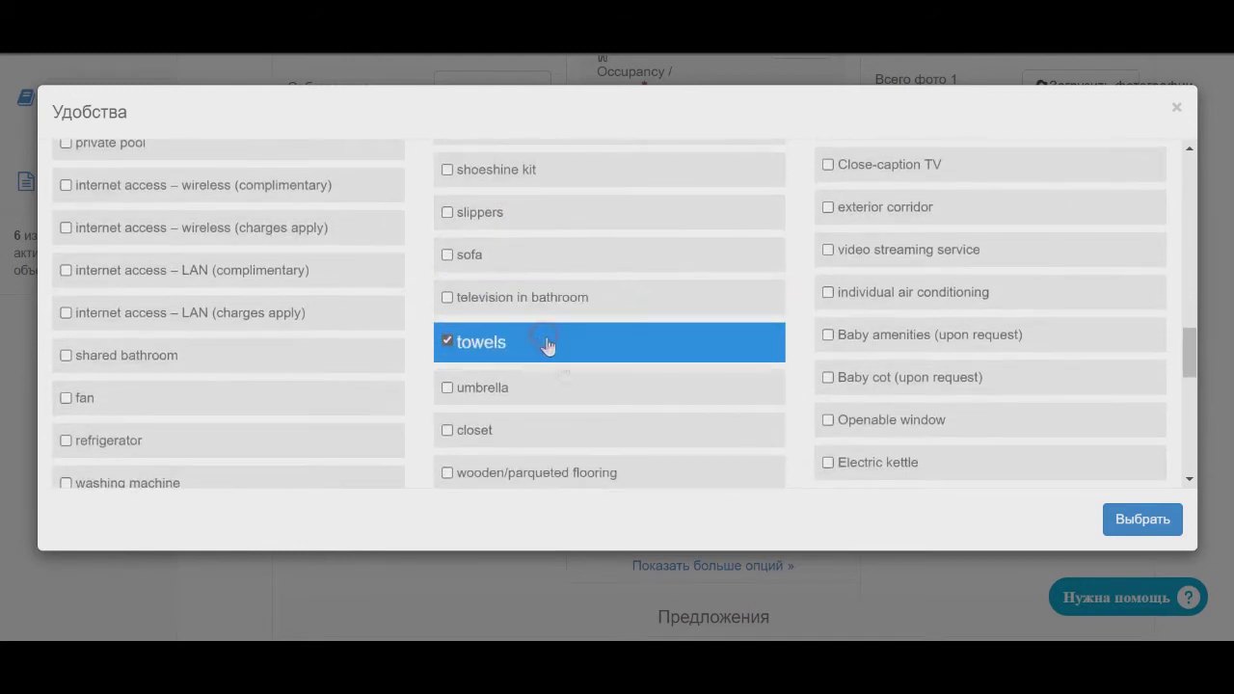
# - Select "Pets allowed in room" among the room amenities
pyautogui.scroll(-2, 549, 347)
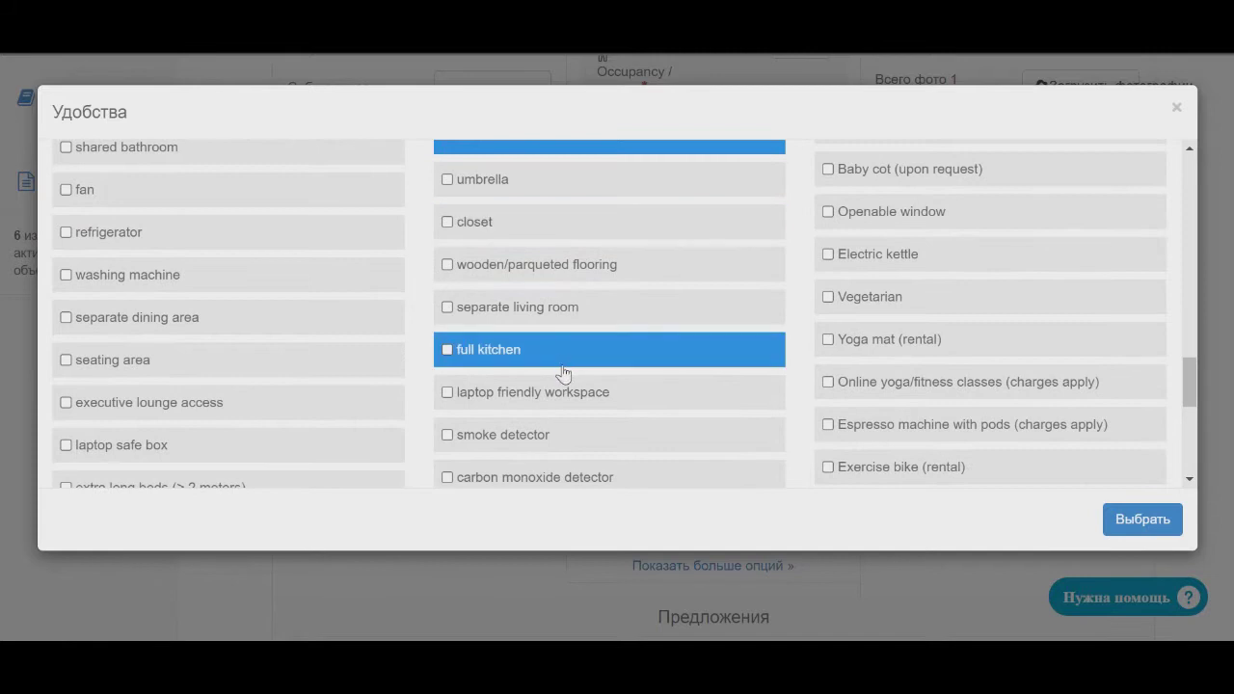
pyautogui.scroll(-3, 564, 374)
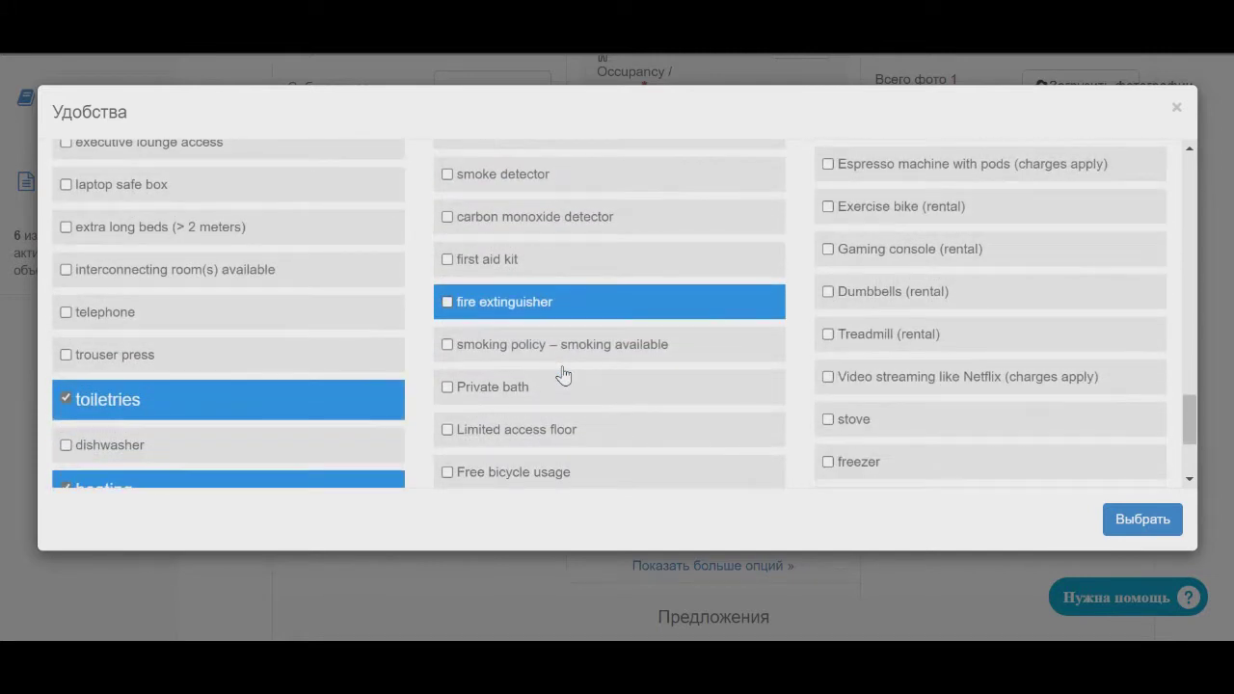
pyautogui.scroll(-1, 563, 374)
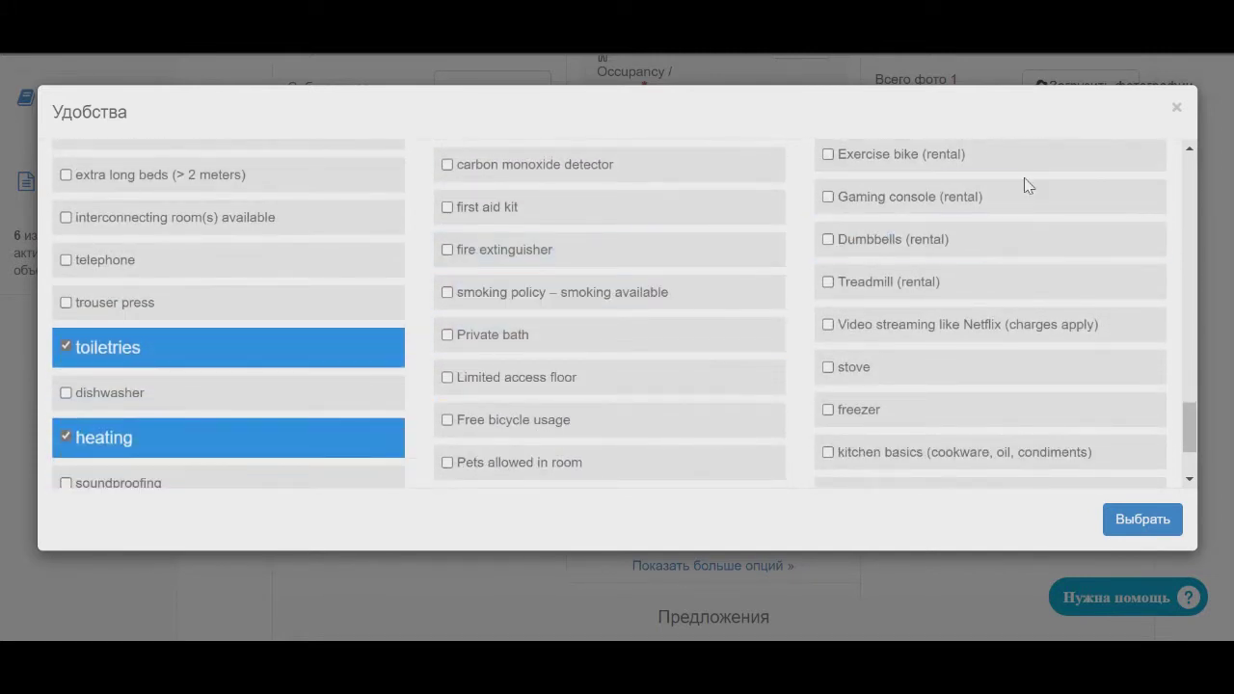
pyautogui.scroll(-2, 665, 301)
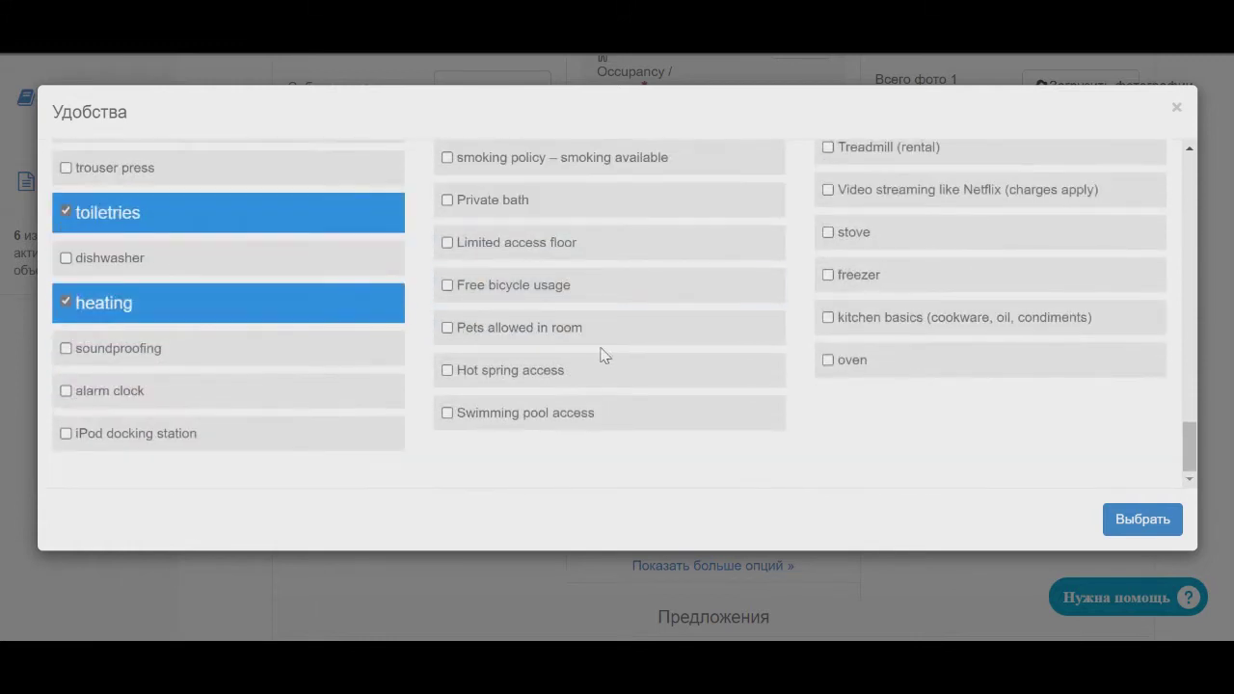
pyautogui.click(637, 337)
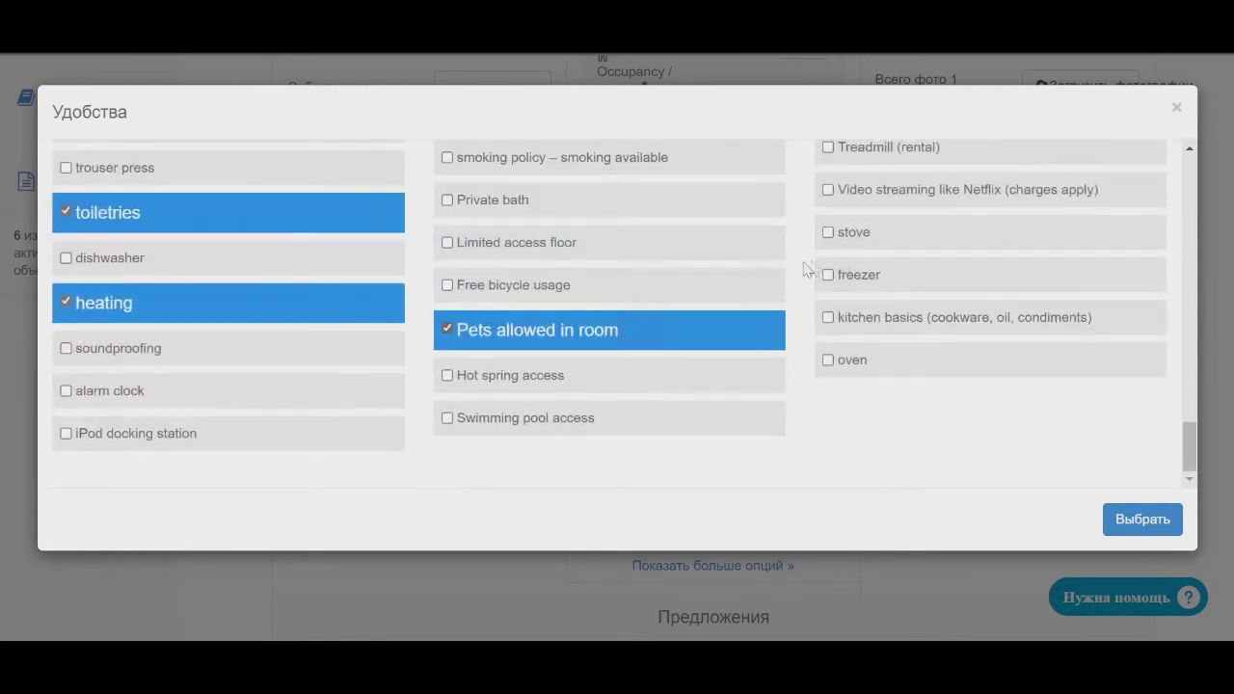
# - Mark the floor options High floor, Top floor and Ground floor near the beginning of the amenities list
pyautogui.scroll(10, 820, 260)
pyautogui.scroll(10, 845, 253)
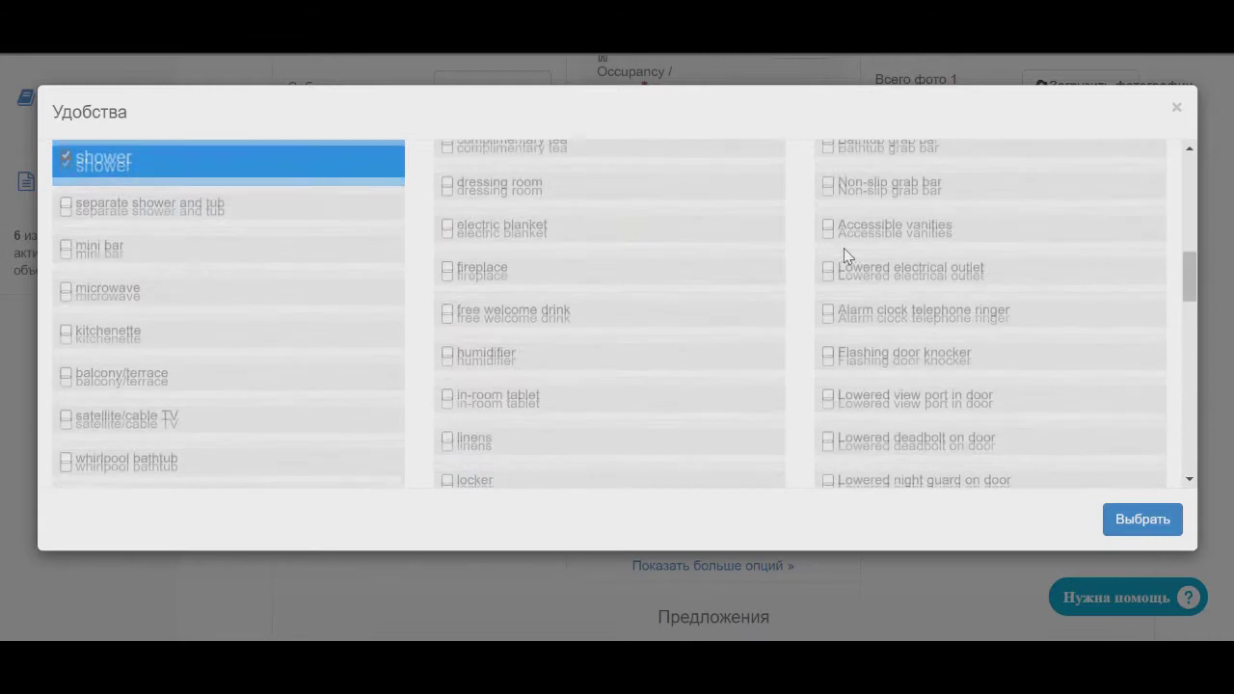
pyautogui.scroll(-2, 845, 256)
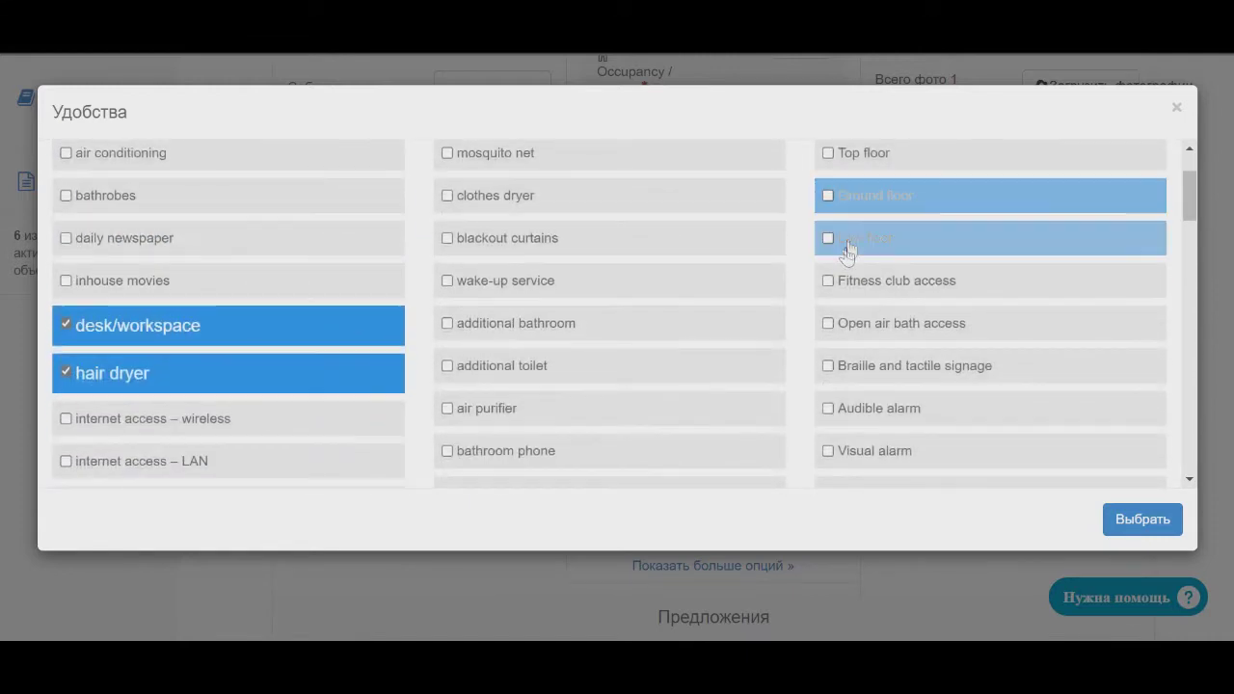
pyautogui.scroll(1, 858, 202)
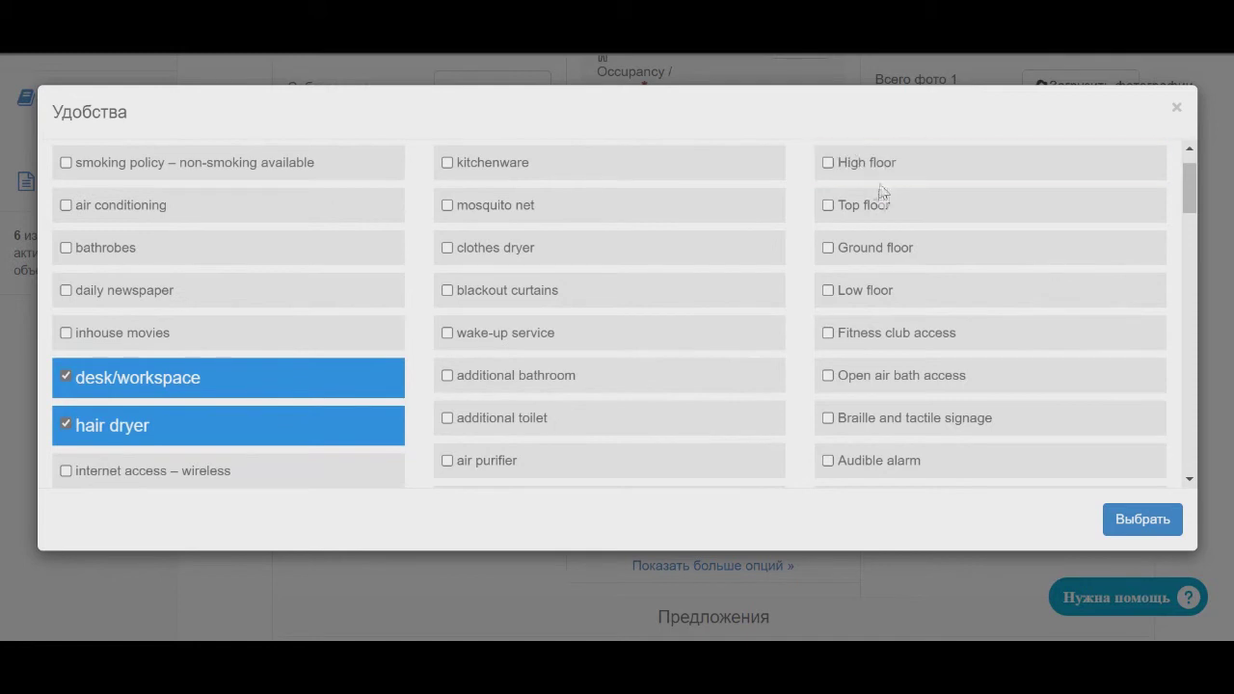
pyautogui.click(873, 166)
pyautogui.click(882, 206)
pyautogui.click(888, 255)
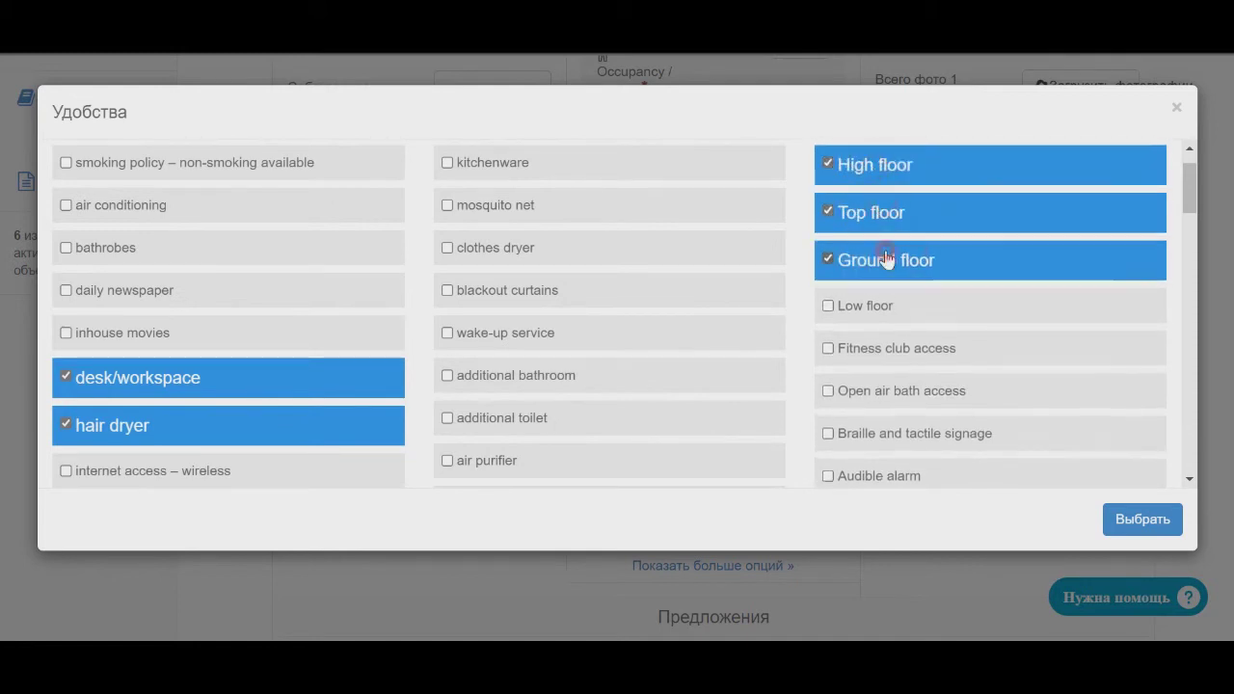
pyautogui.scroll(-2, 883, 254)
pyautogui.scroll(1, 887, 252)
pyautogui.click(887, 208)
pyautogui.click(892, 257)
# - Go through the accessibility and equipment amenities and select "Openable window"
pyautogui.scroll(-2, 891, 260)
pyautogui.scroll(-1, 873, 282)
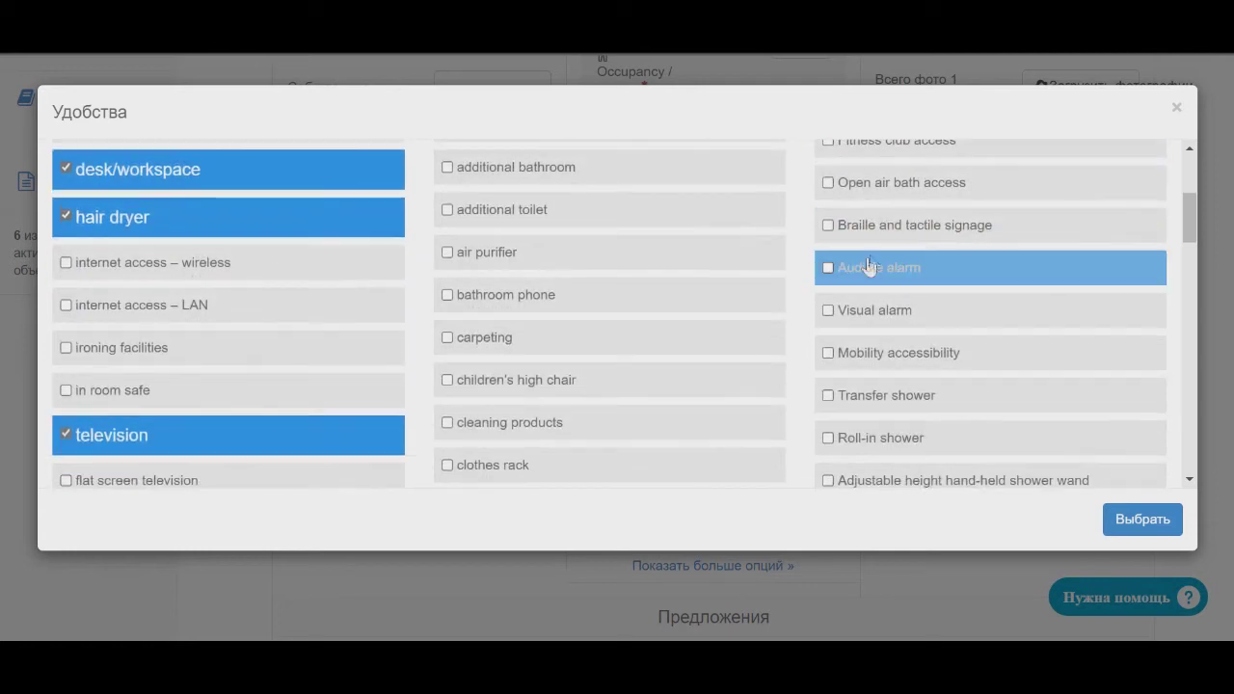
pyautogui.scroll(-2, 867, 285)
pyautogui.scroll(-2, 864, 287)
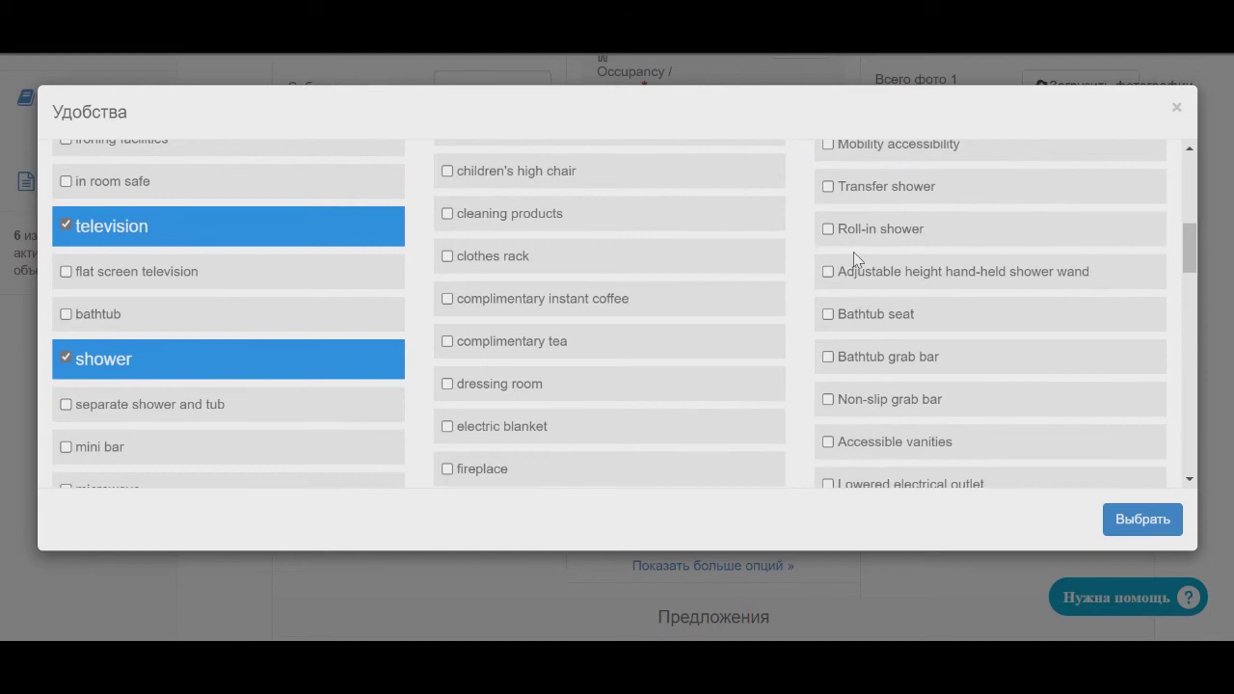
pyautogui.scroll(-2, 853, 251)
pyautogui.scroll(-1, 853, 256)
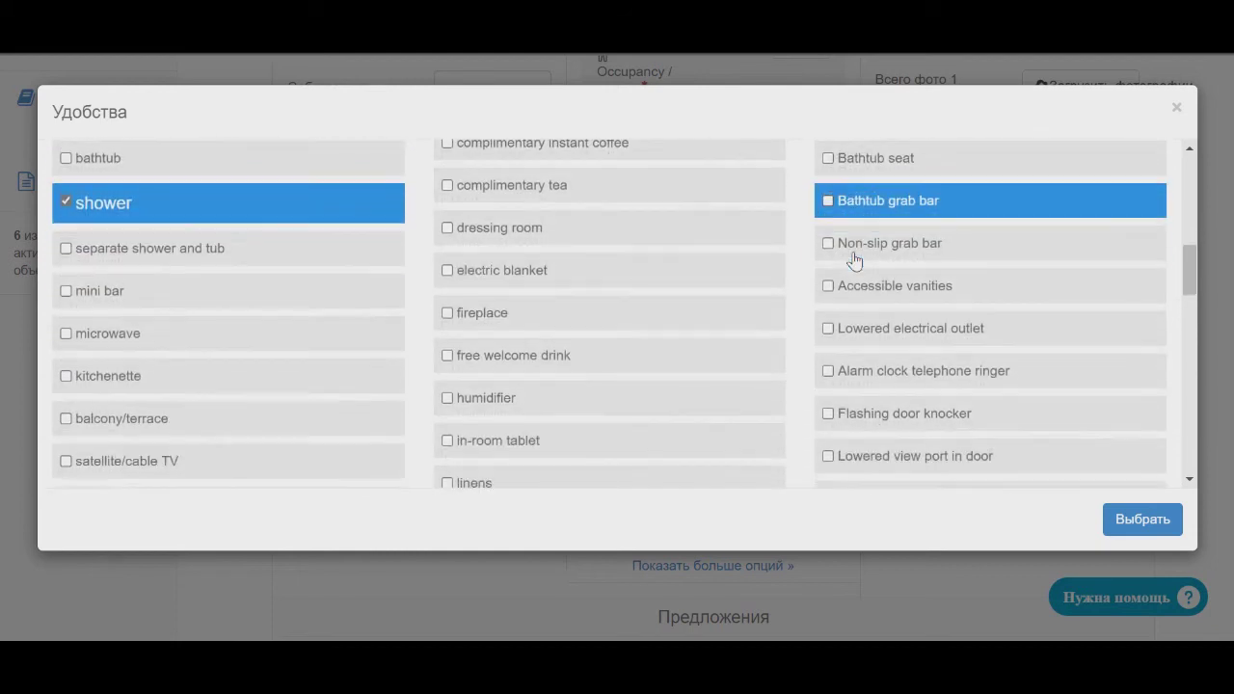
pyautogui.scroll(-2, 853, 258)
pyautogui.scroll(-3, 854, 258)
pyautogui.scroll(-8, 853, 258)
pyautogui.scroll(-7, 853, 259)
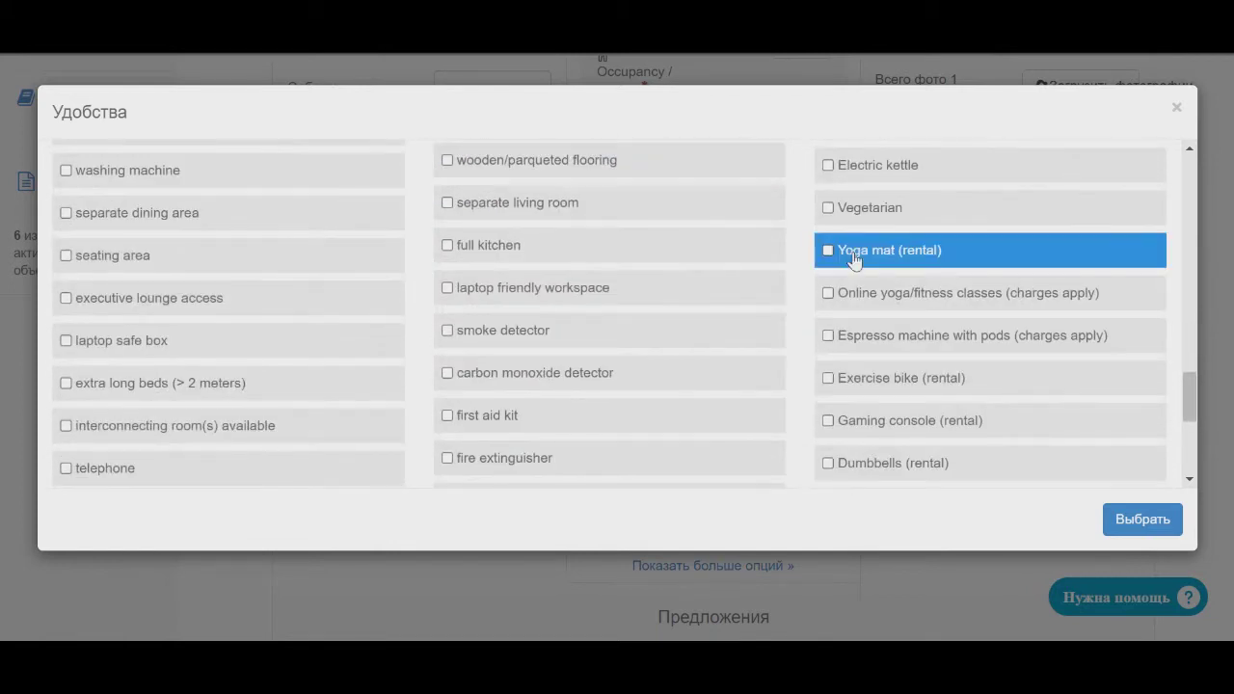
pyautogui.scroll(1, 853, 259)
pyautogui.click(862, 198)
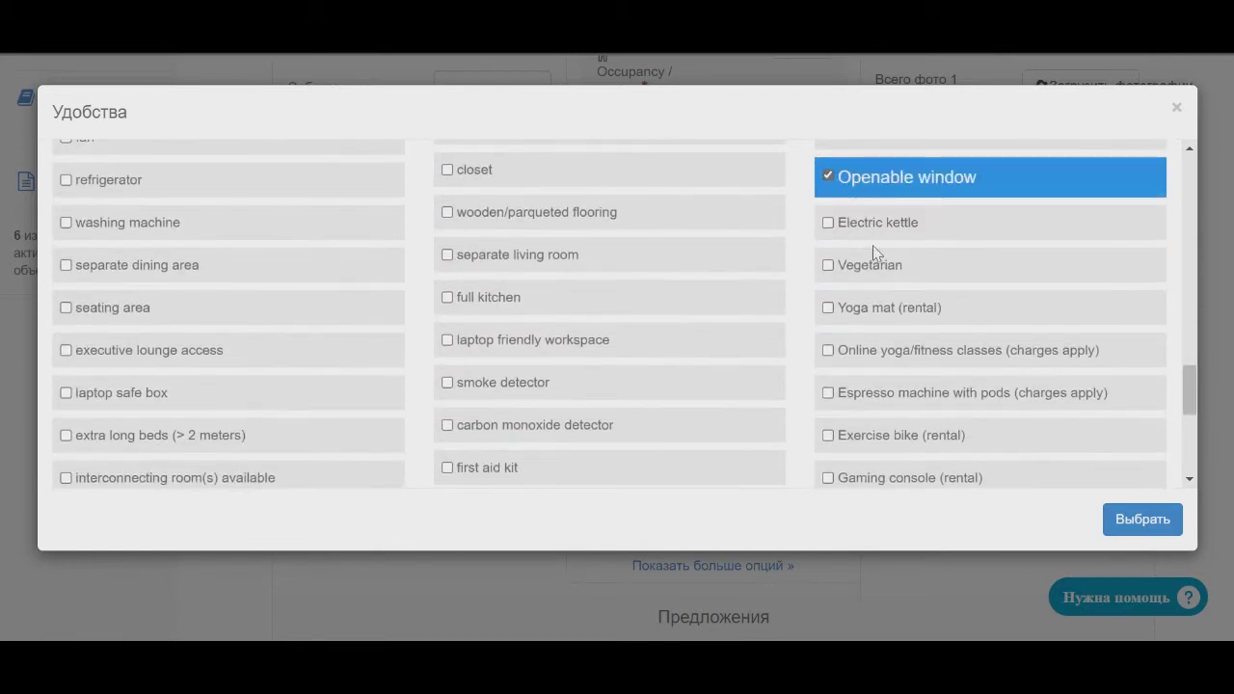
# - Check the remaining amenities, confirm the selection and apply it to the room type
pyautogui.scroll(-5, 872, 261)
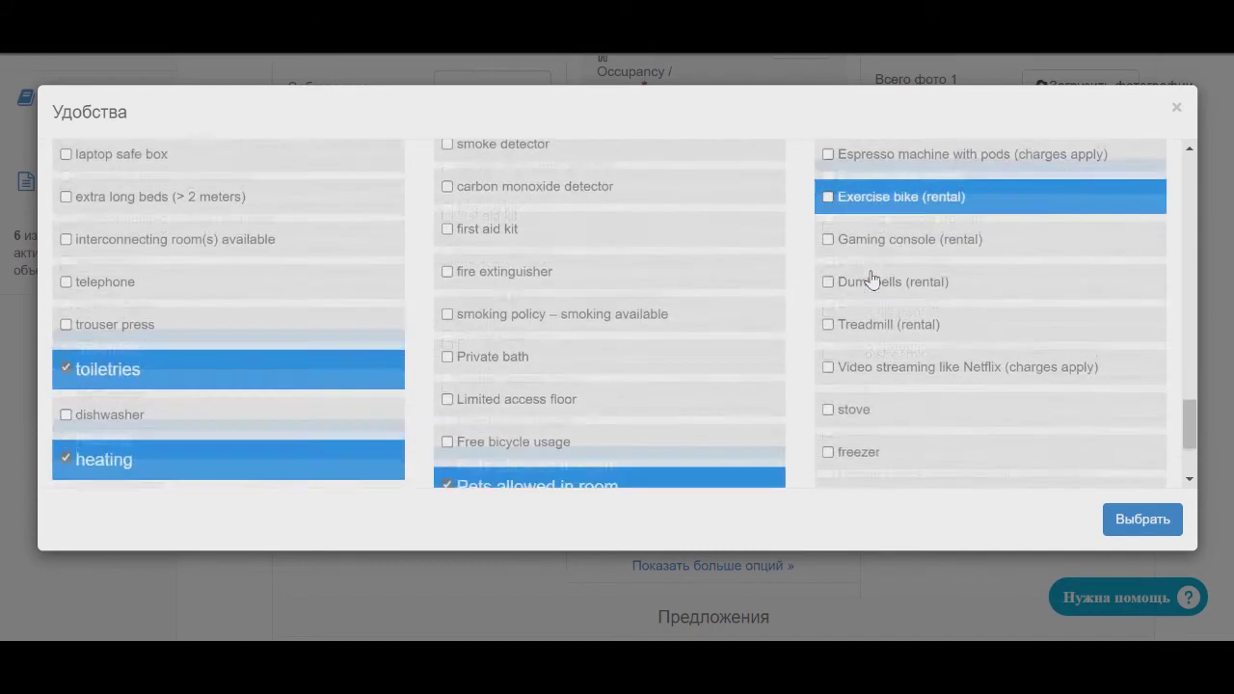
pyautogui.scroll(-3, 872, 280)
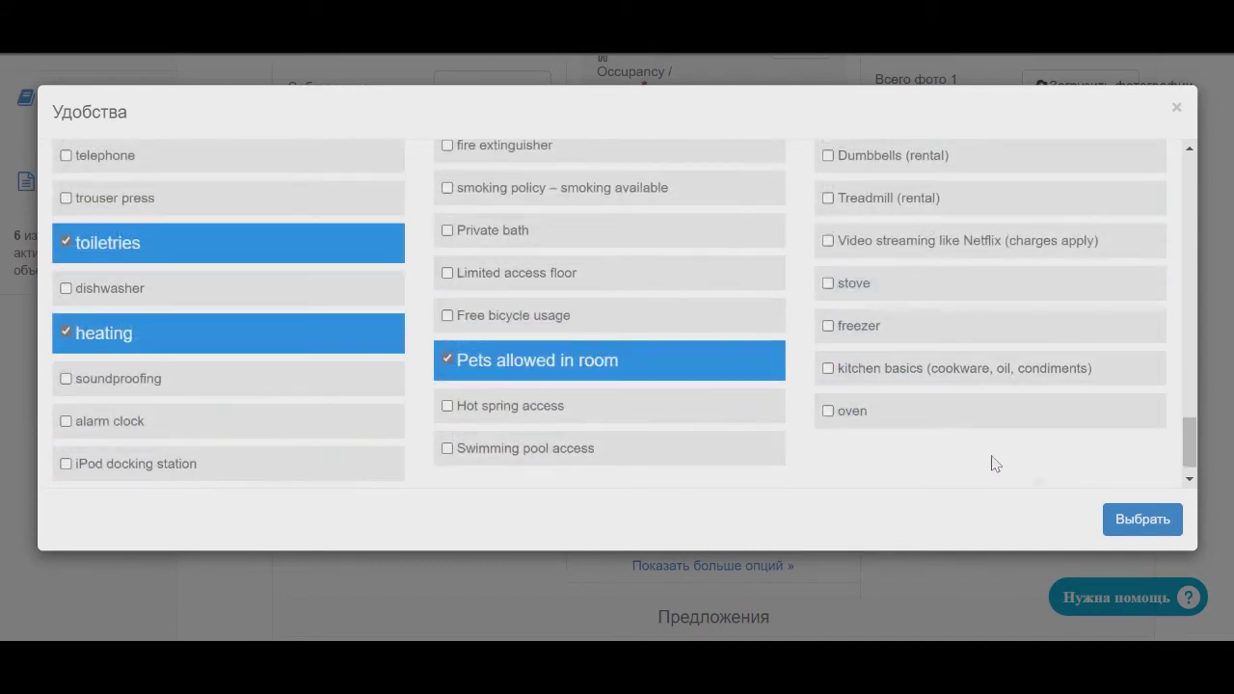
pyautogui.click(1115, 518)
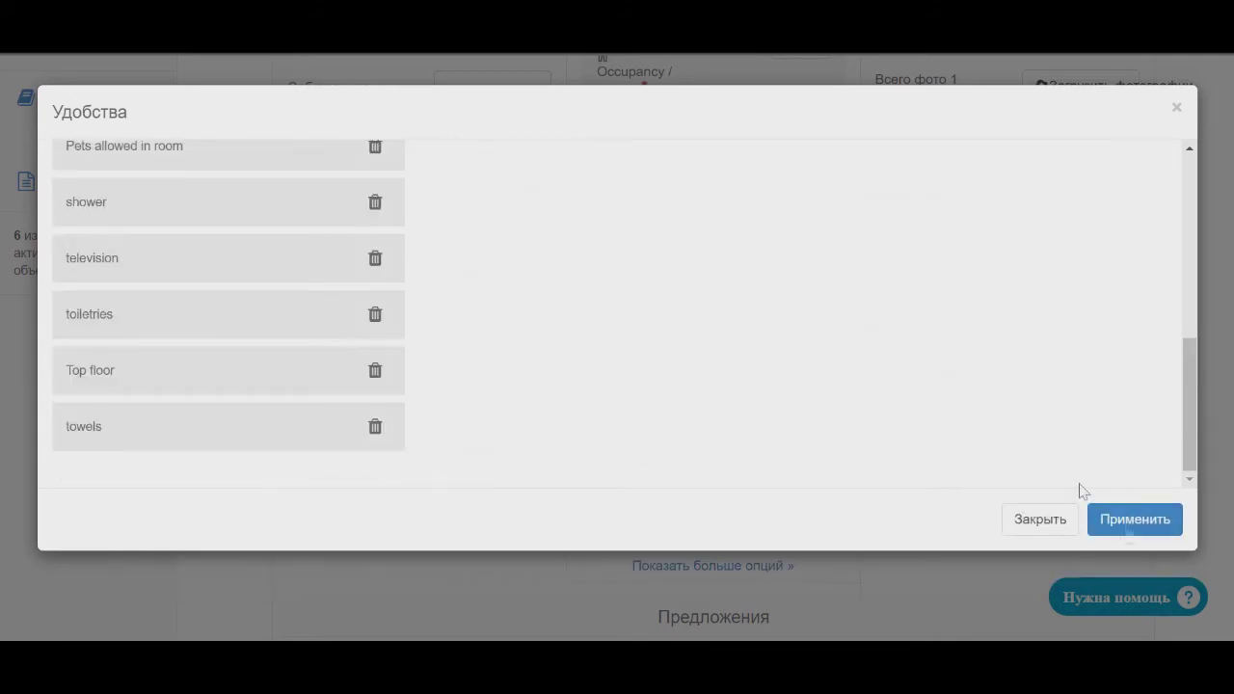
pyautogui.click(1137, 528)
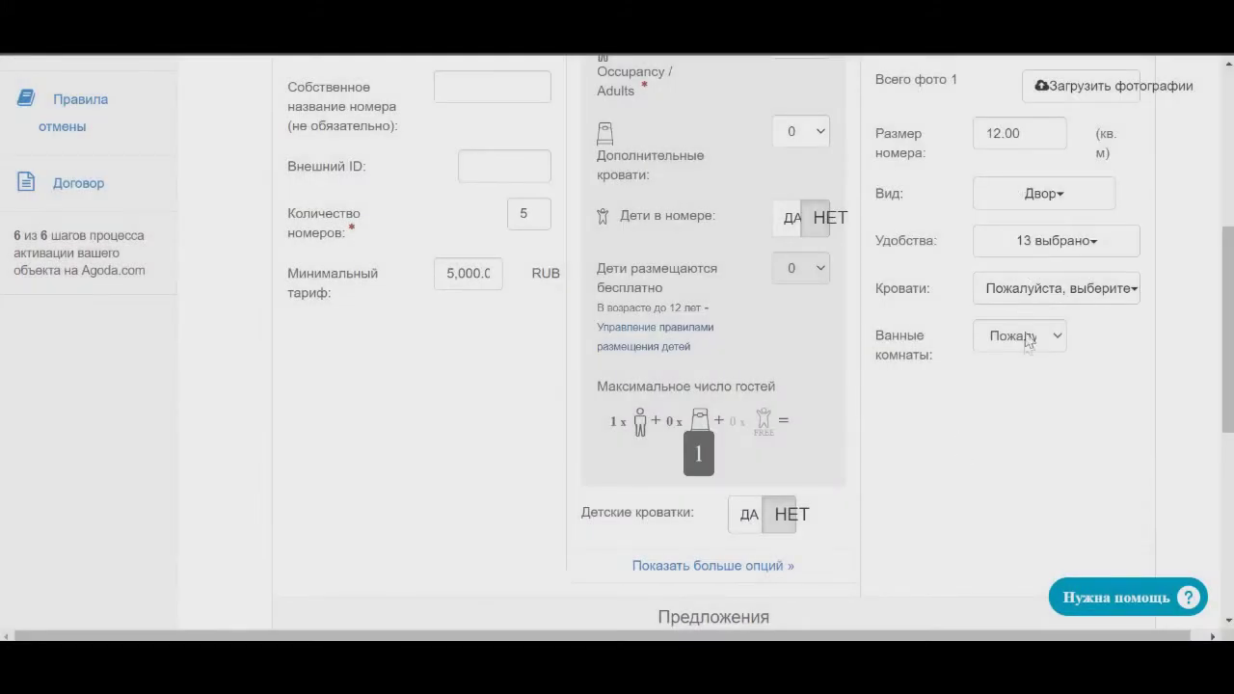
# - Configure the room's beds as one single bed (односпальная кровать) and set the number of bathrooms to 1
pyautogui.click(1006, 295)
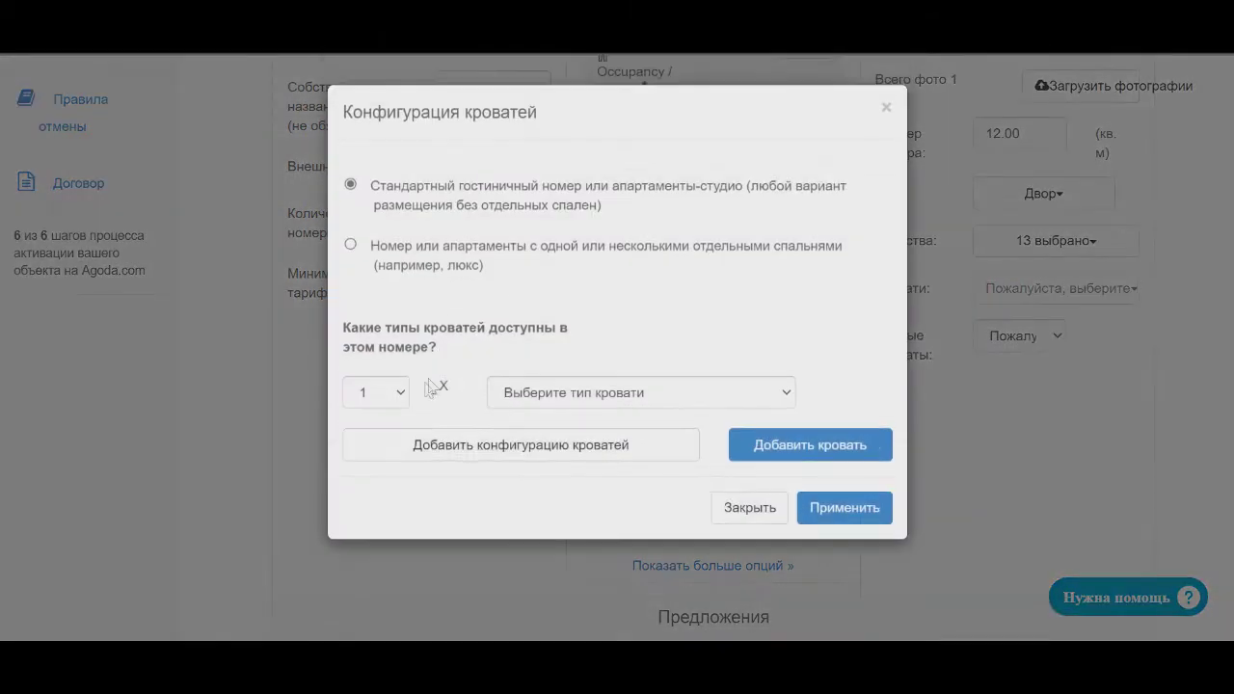
pyautogui.click(511, 394)
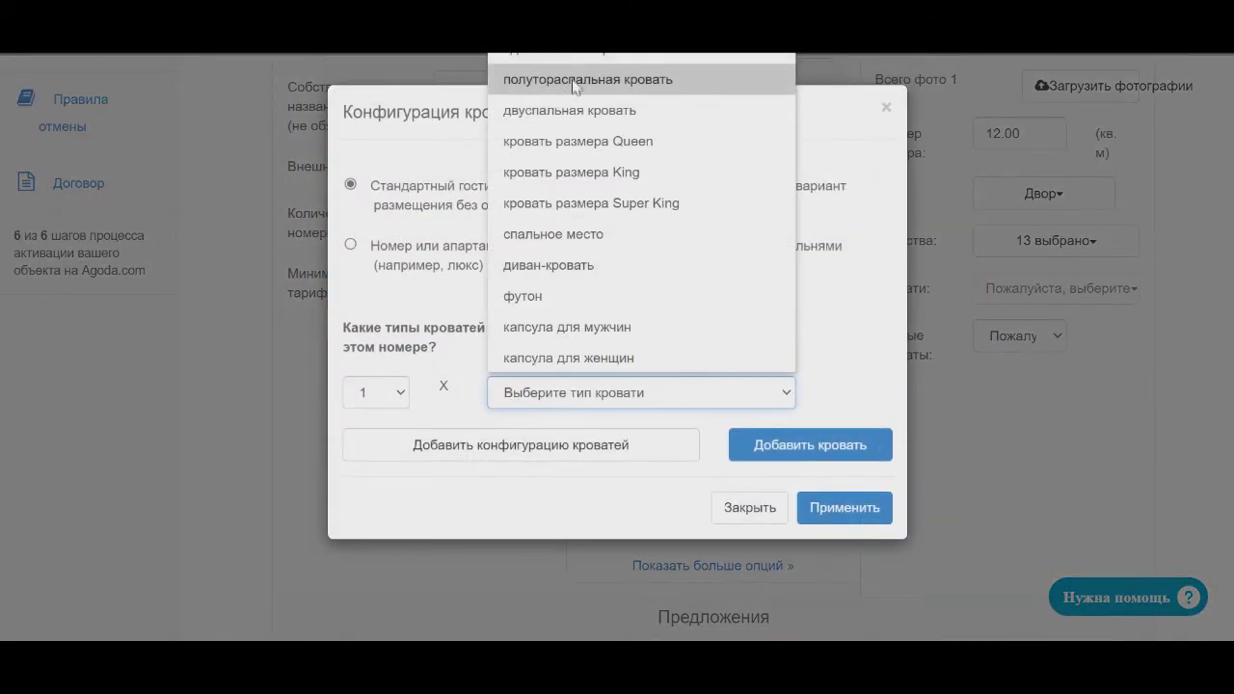
pyautogui.click(535, 60)
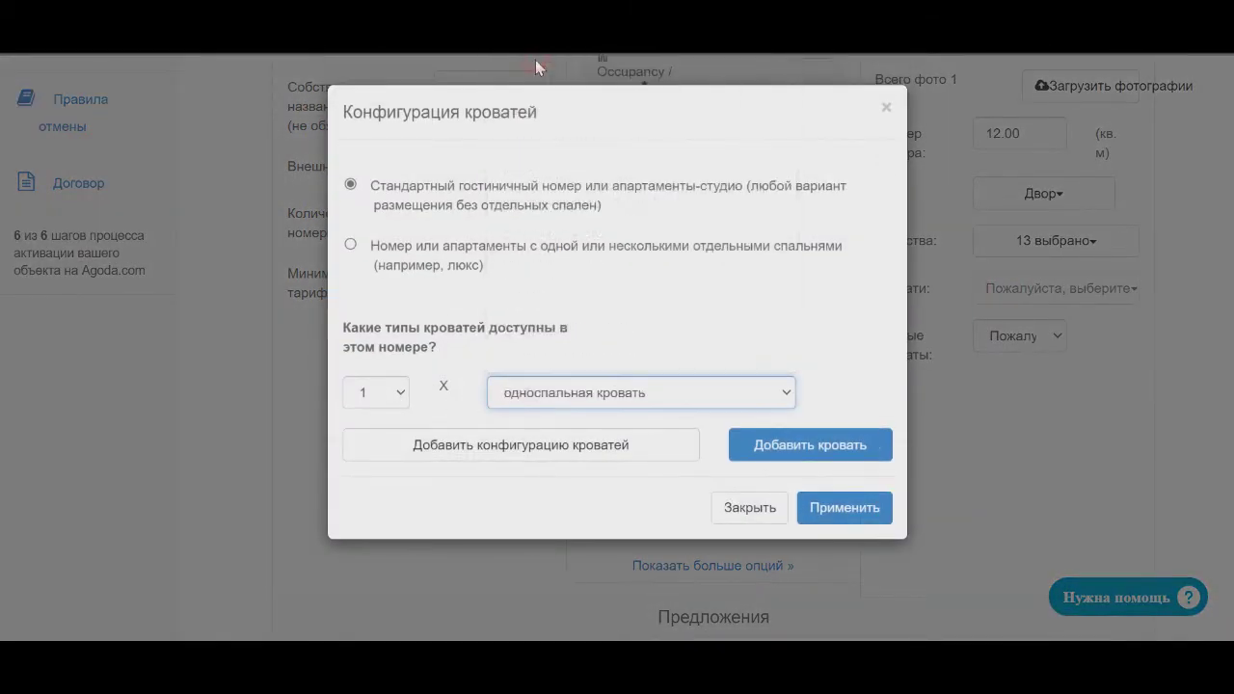
pyautogui.click(836, 497)
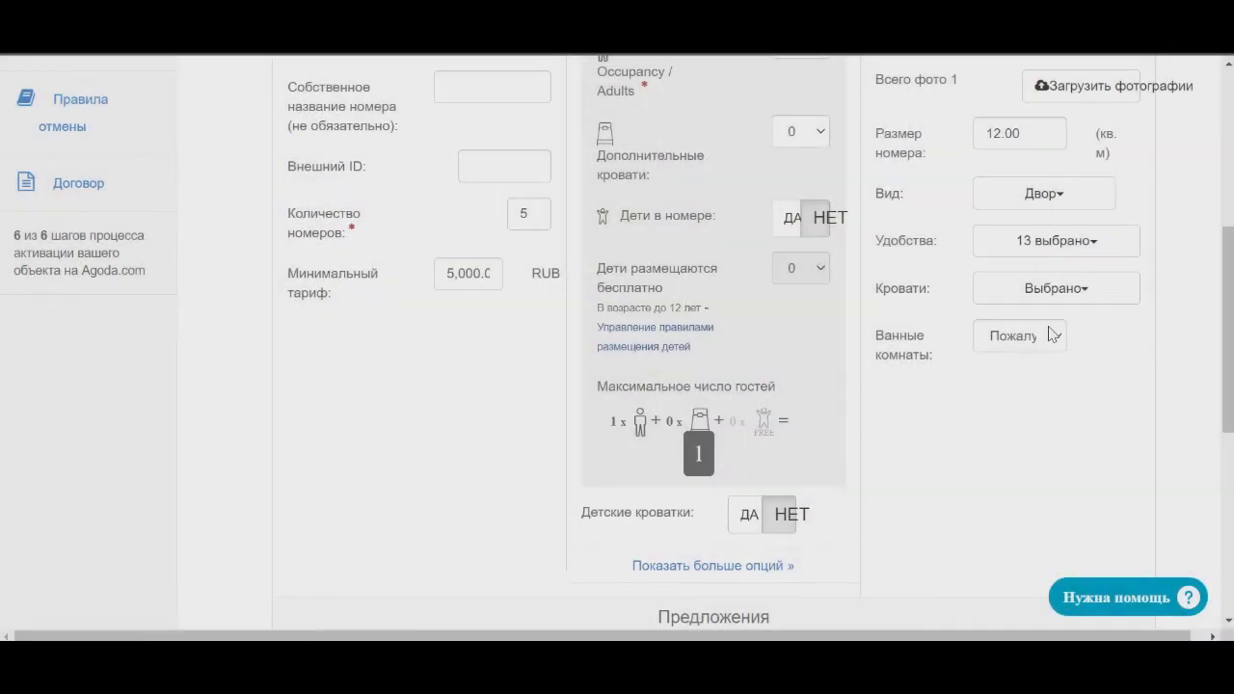
pyautogui.click(1048, 339)
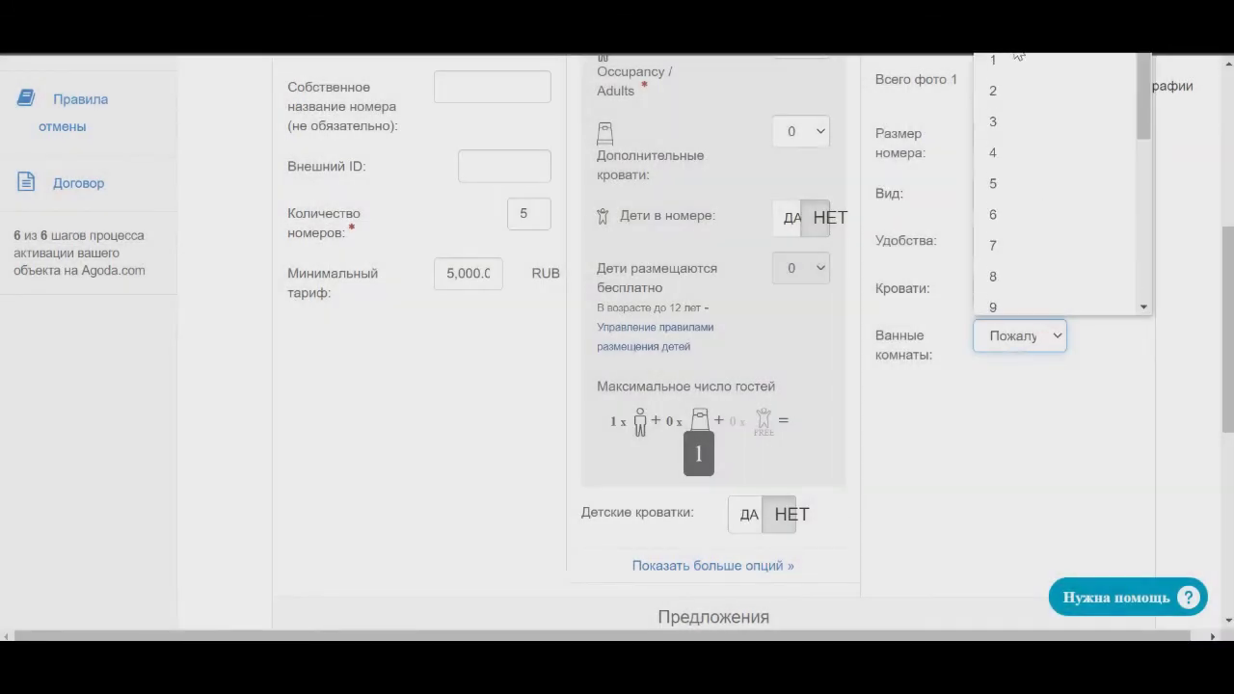
pyautogui.click(1000, 61)
# - Set the offer type of the room's rate offer to "Best Available rate" and apply it
pyautogui.scroll(-2, 1032, 212)
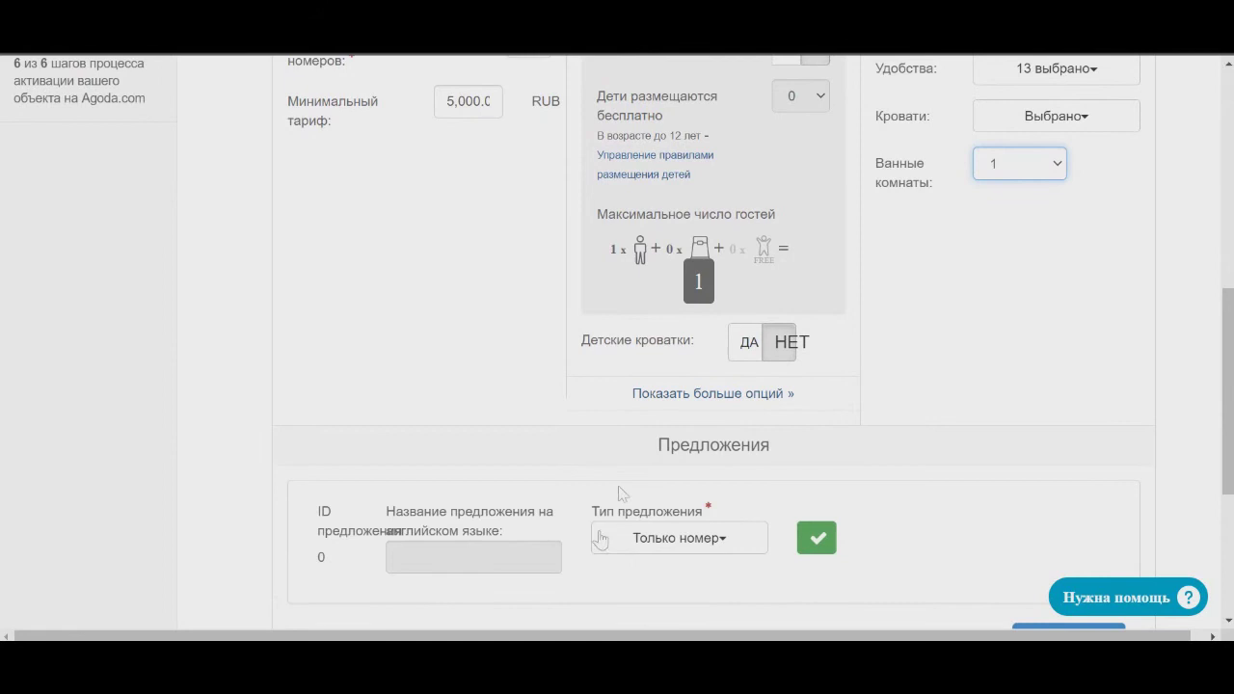
pyautogui.click(639, 537)
pyautogui.scroll(-3, 520, 206)
pyautogui.scroll(-5, 547, 209)
pyautogui.scroll(3, 548, 208)
pyautogui.scroll(4, 551, 221)
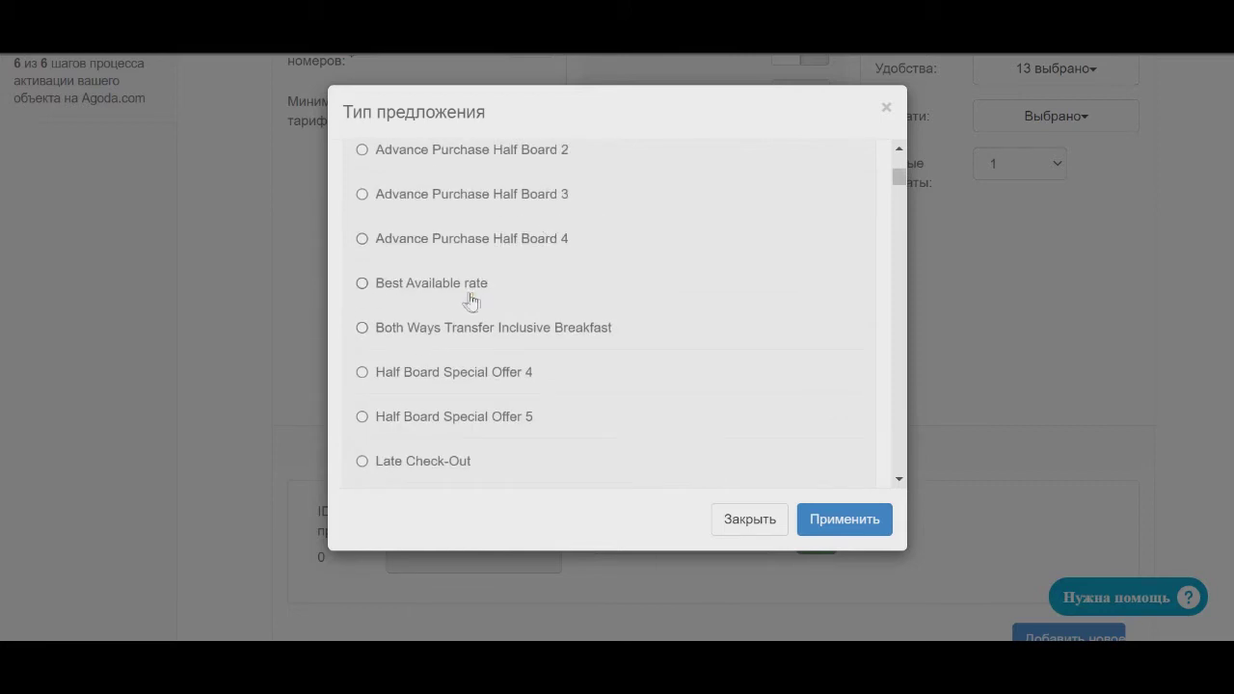
pyautogui.click(470, 295)
pyautogui.click(815, 520)
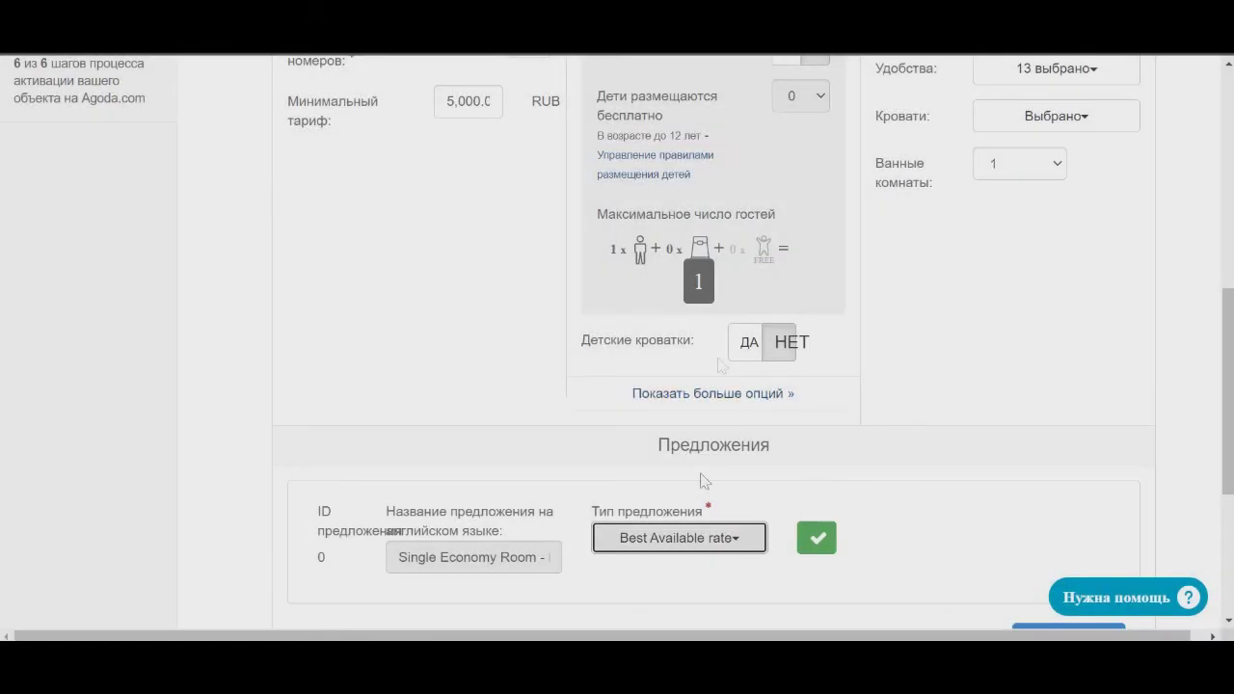
pyautogui.scroll(-2, 777, 513)
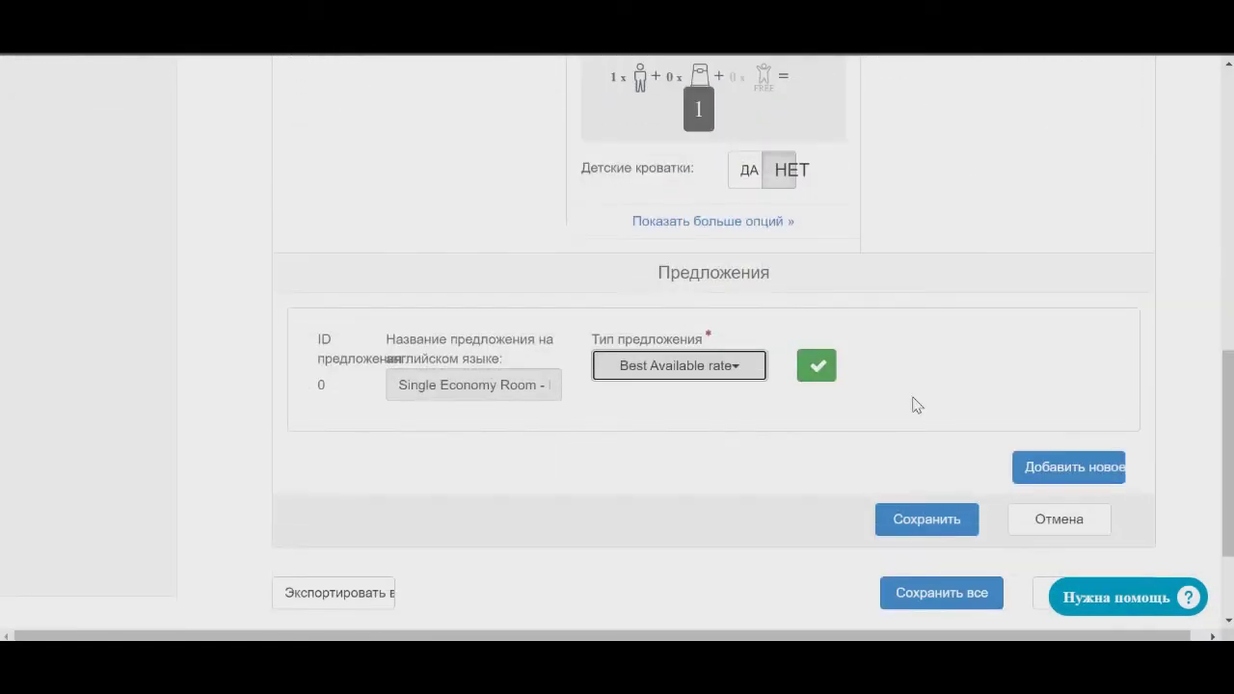
# - Try to save the room type with its "Best Available rate" offer and close the save confirmation dialog
pyautogui.click(801, 384)
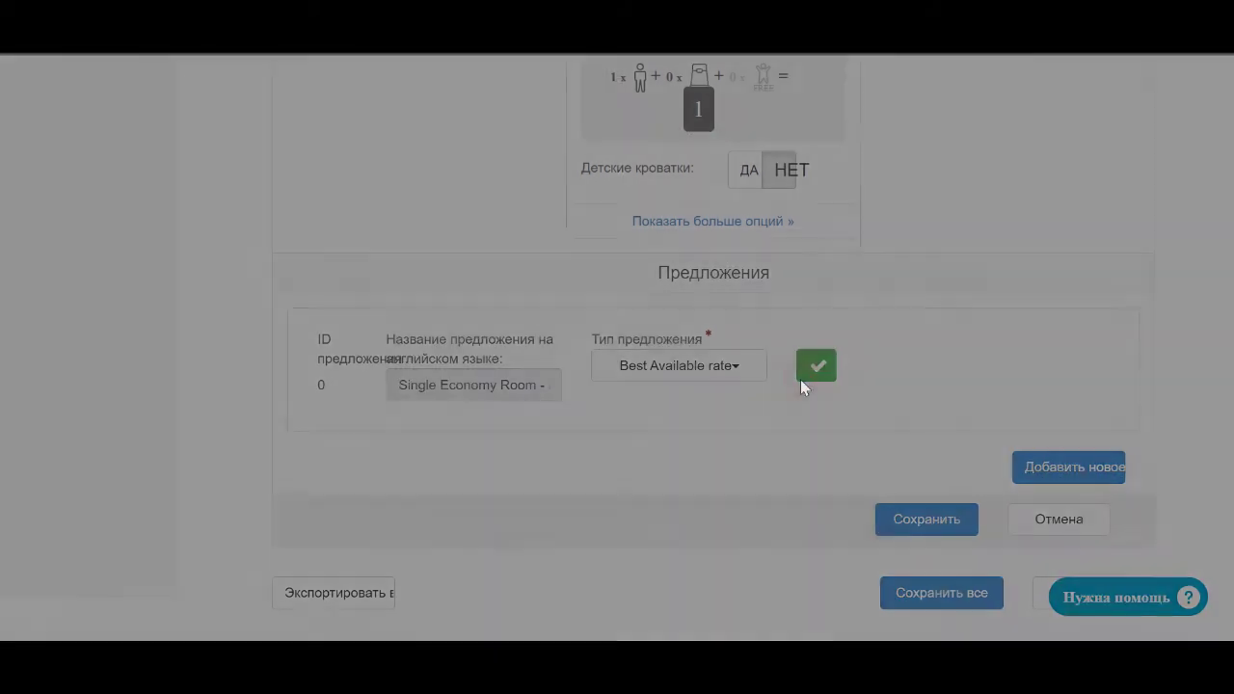
pyautogui.click(876, 237)
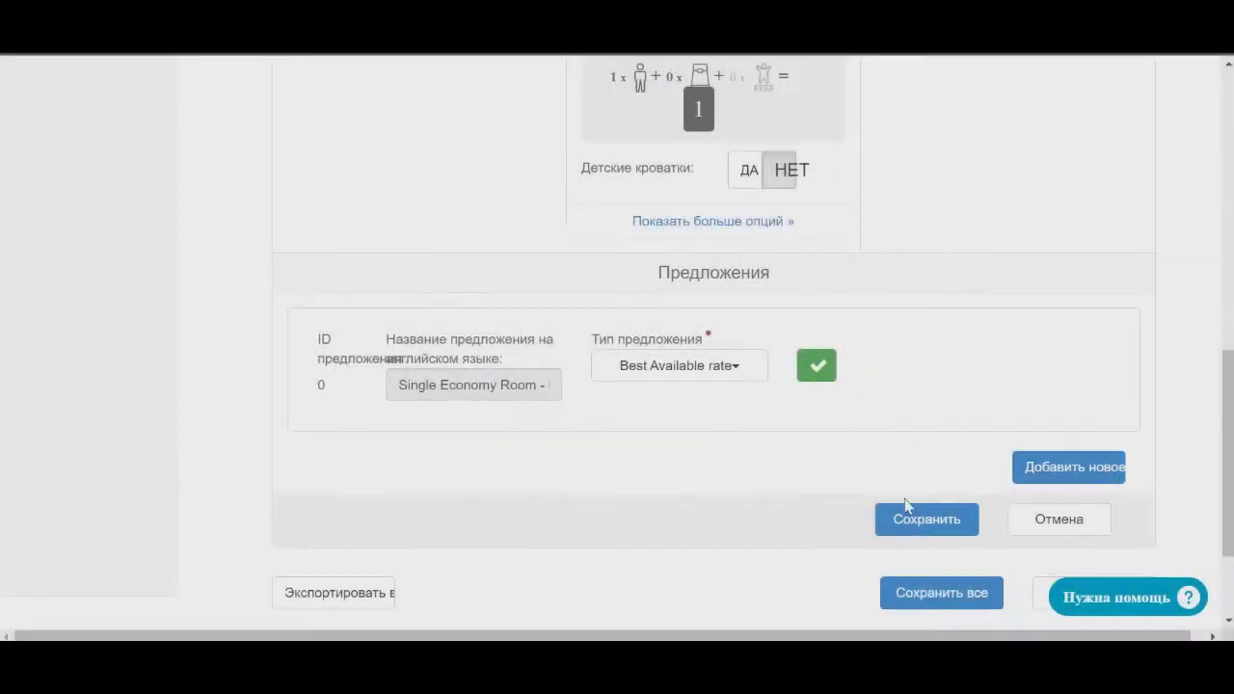
pyautogui.scroll(7, 868, 433)
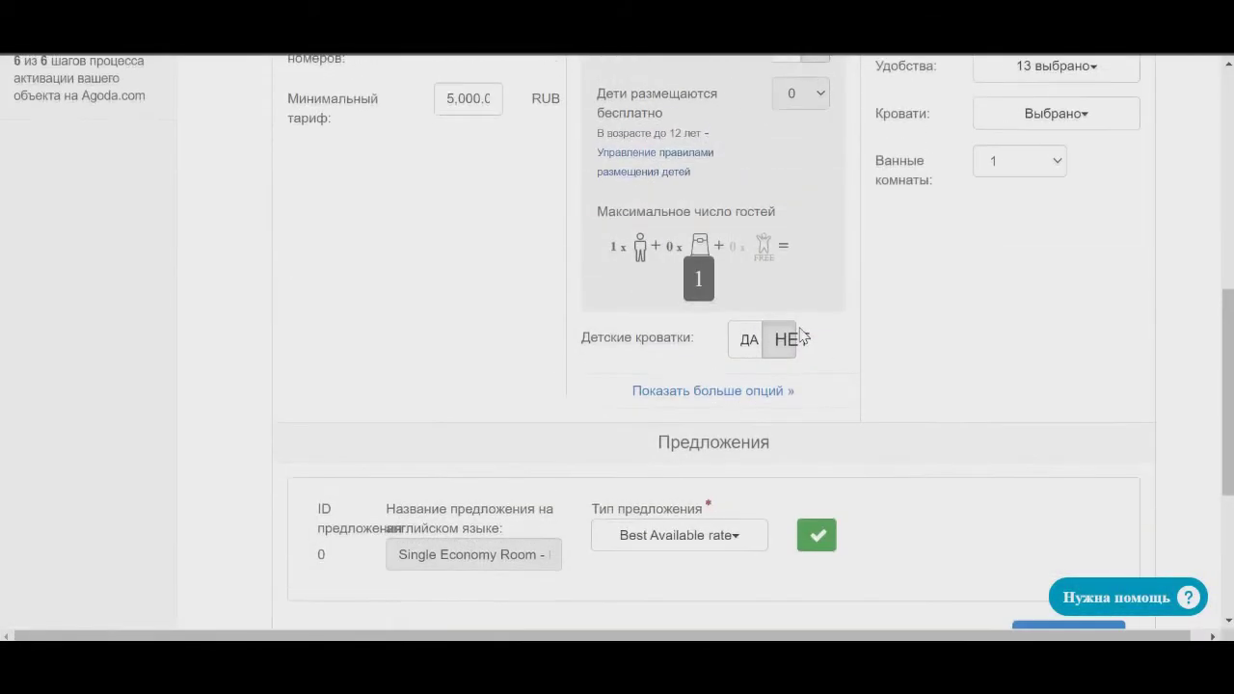
pyautogui.scroll(-8, 798, 333)
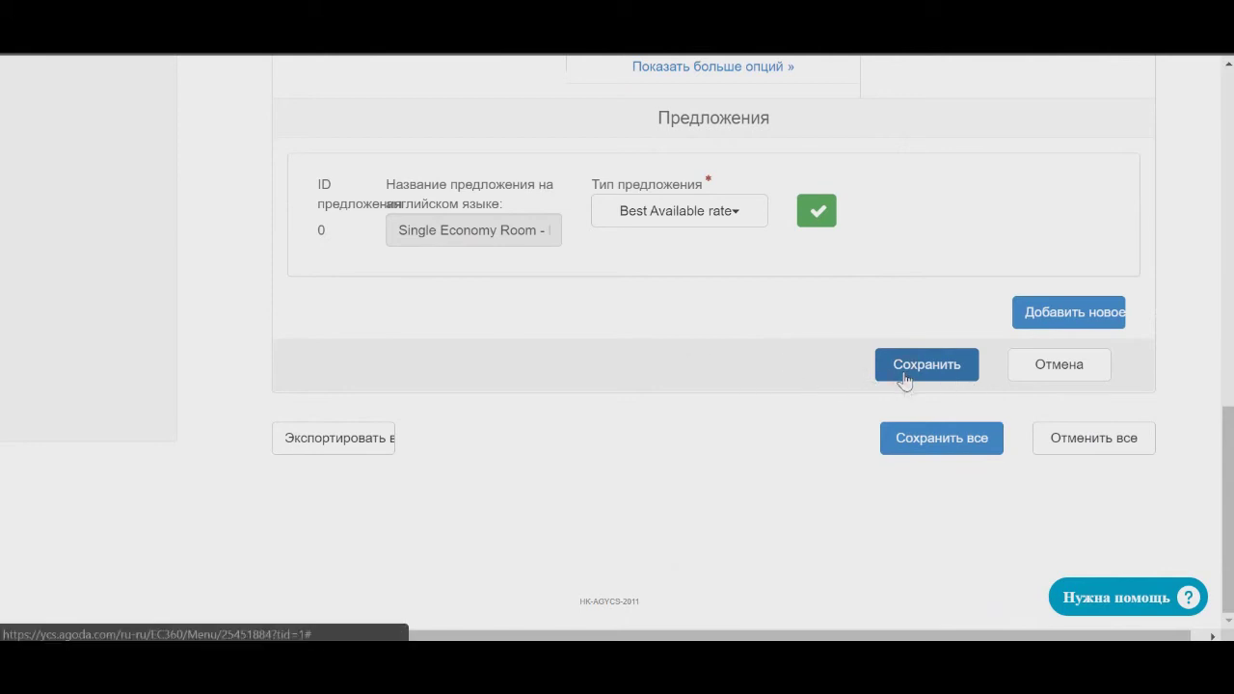
pyautogui.click(921, 449)
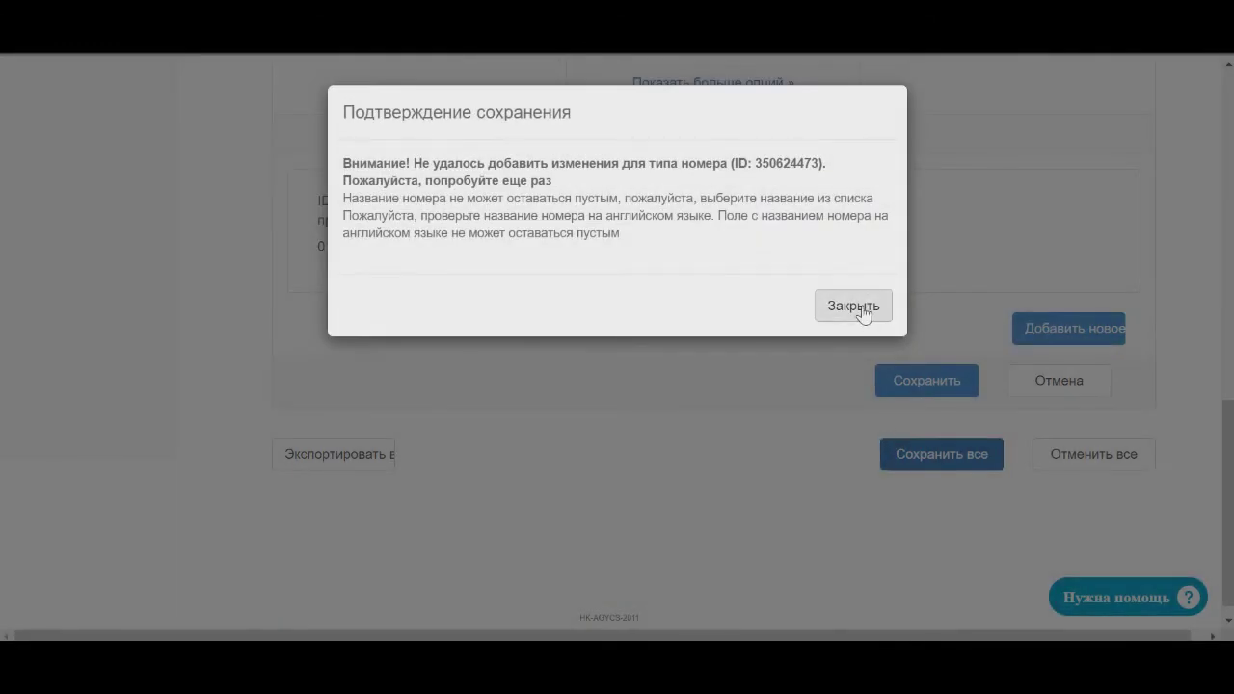
pyautogui.click(853, 306)
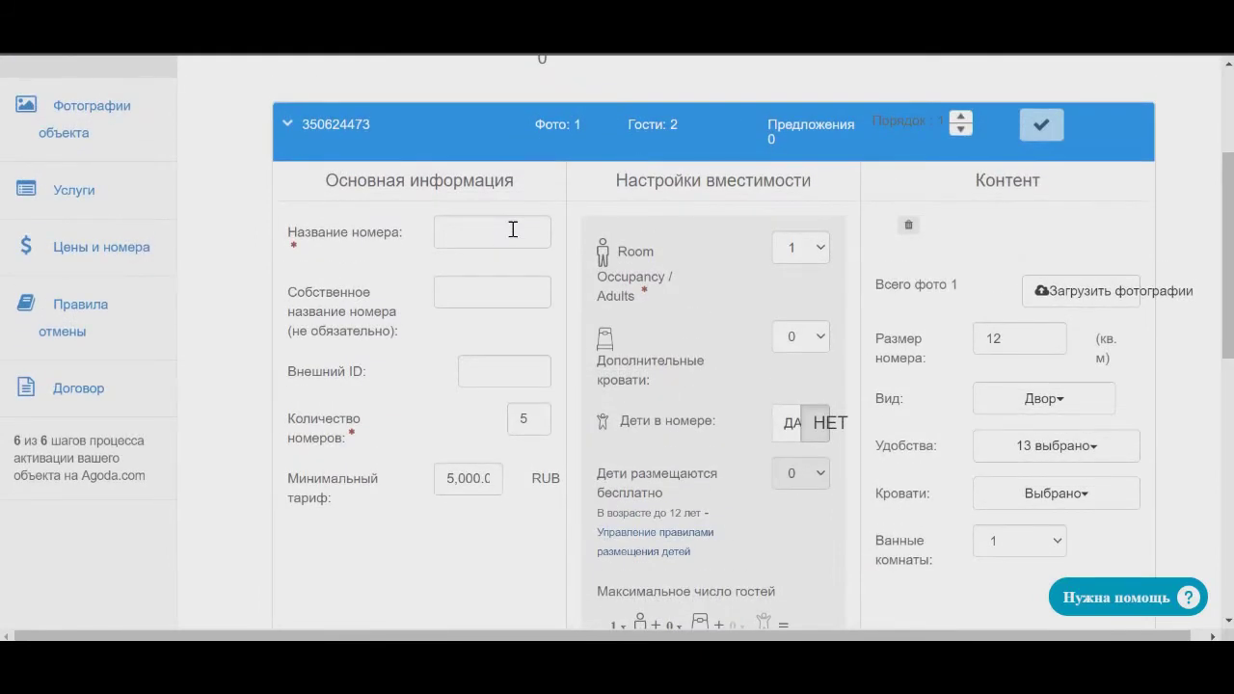
# - Enter "Single" as the room name, replace it with "econ", and inspect the field in the browser's developer tools
pyautogui.click(513, 230)
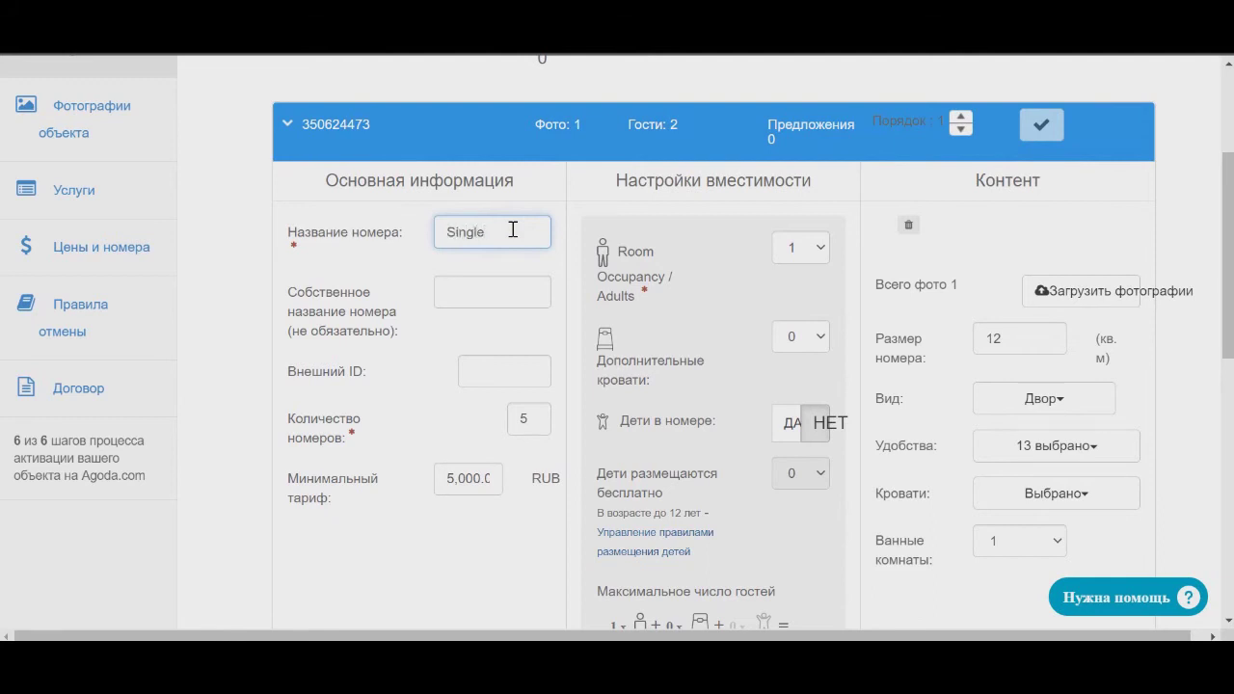
pyautogui.rightClick(511, 232)
pyautogui.click(418, 220)
pyautogui.click(450, 231)
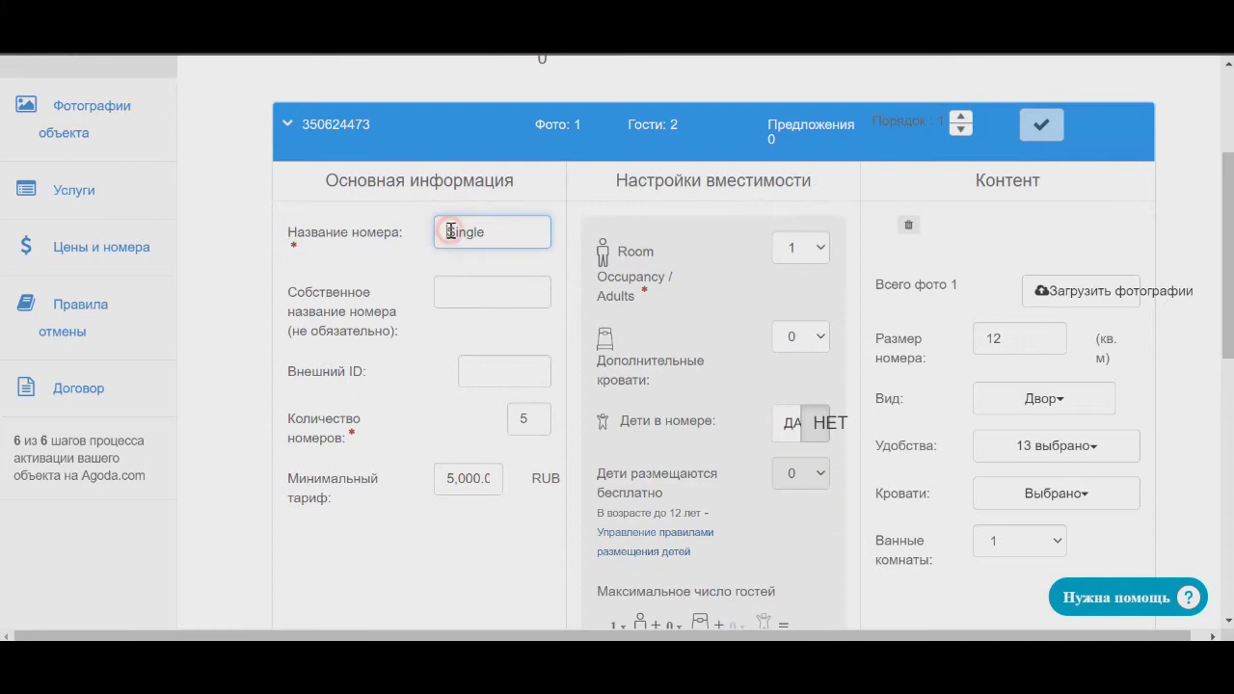
pyautogui.click(302, 288)
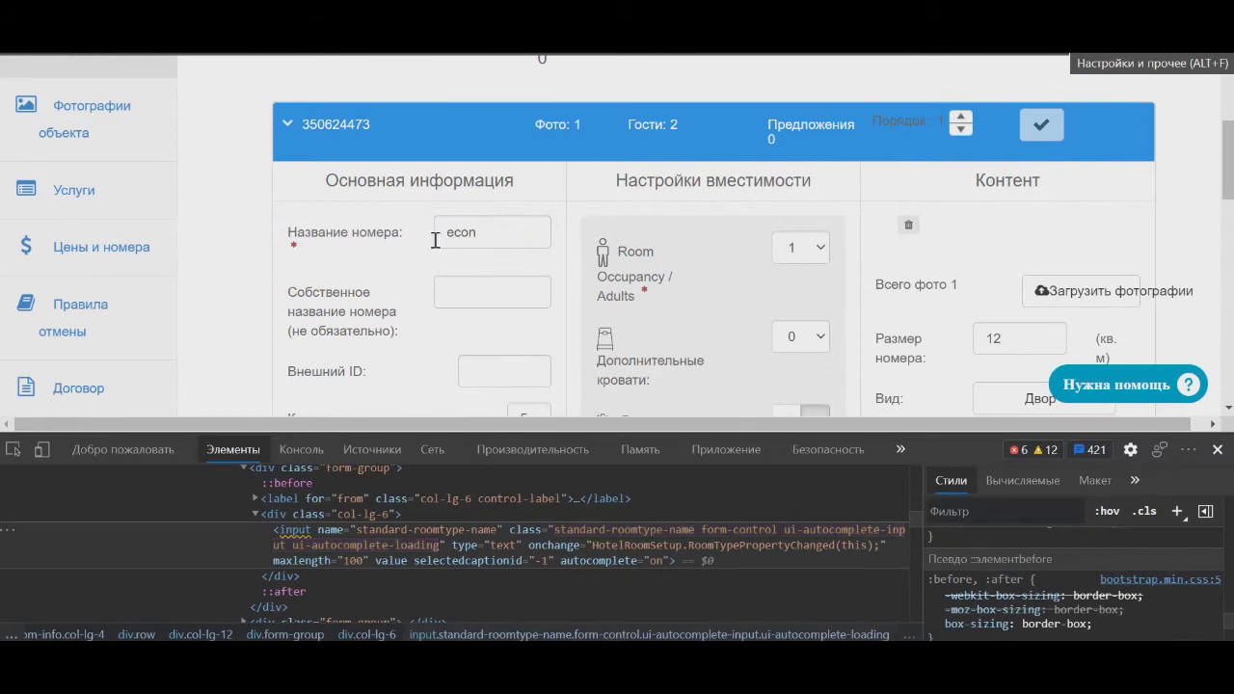
# - In the page code, set the room name field's selectedcaptionid attribute to 1
pyautogui.click(471, 238)
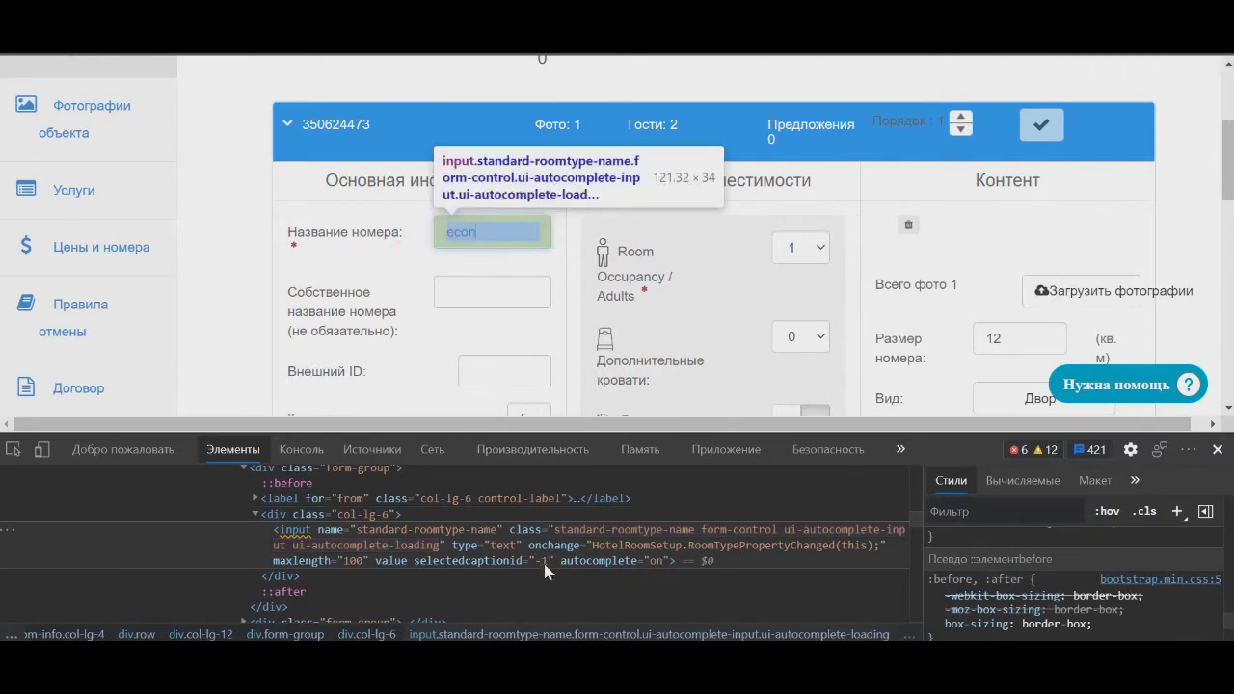
pyautogui.doubleClick(656, 560)
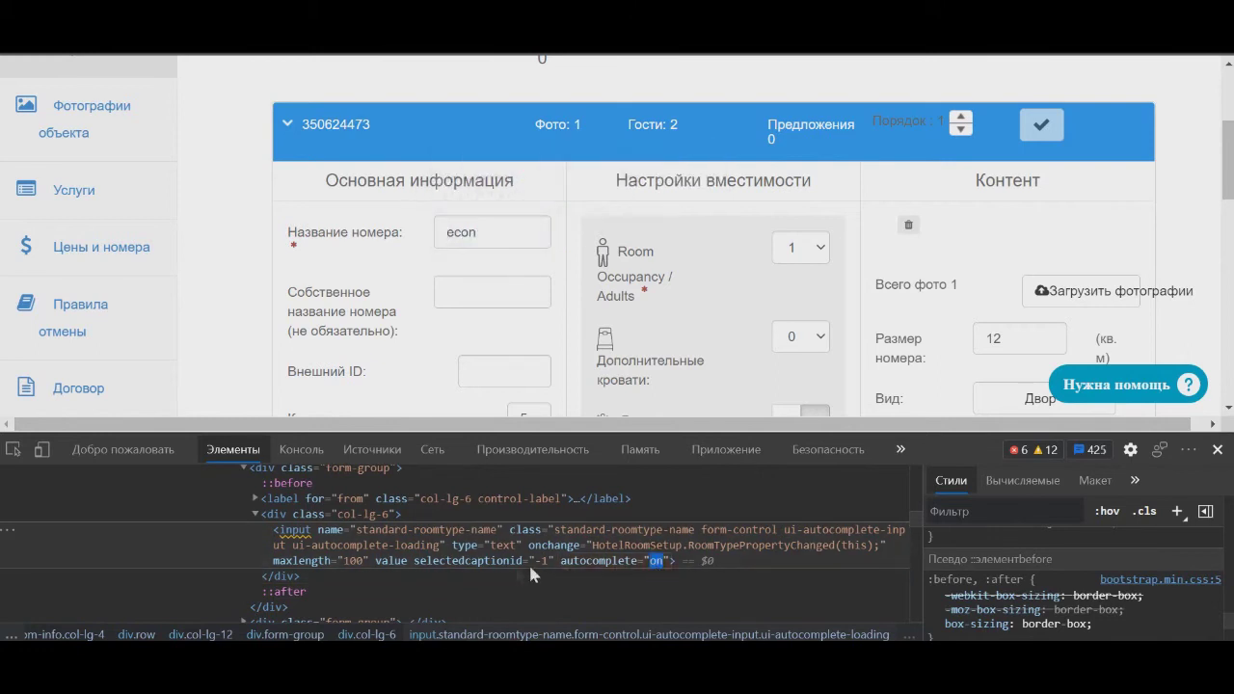
pyautogui.doubleClick(536, 560)
pyautogui.write('1')
pyautogui.press('Return')
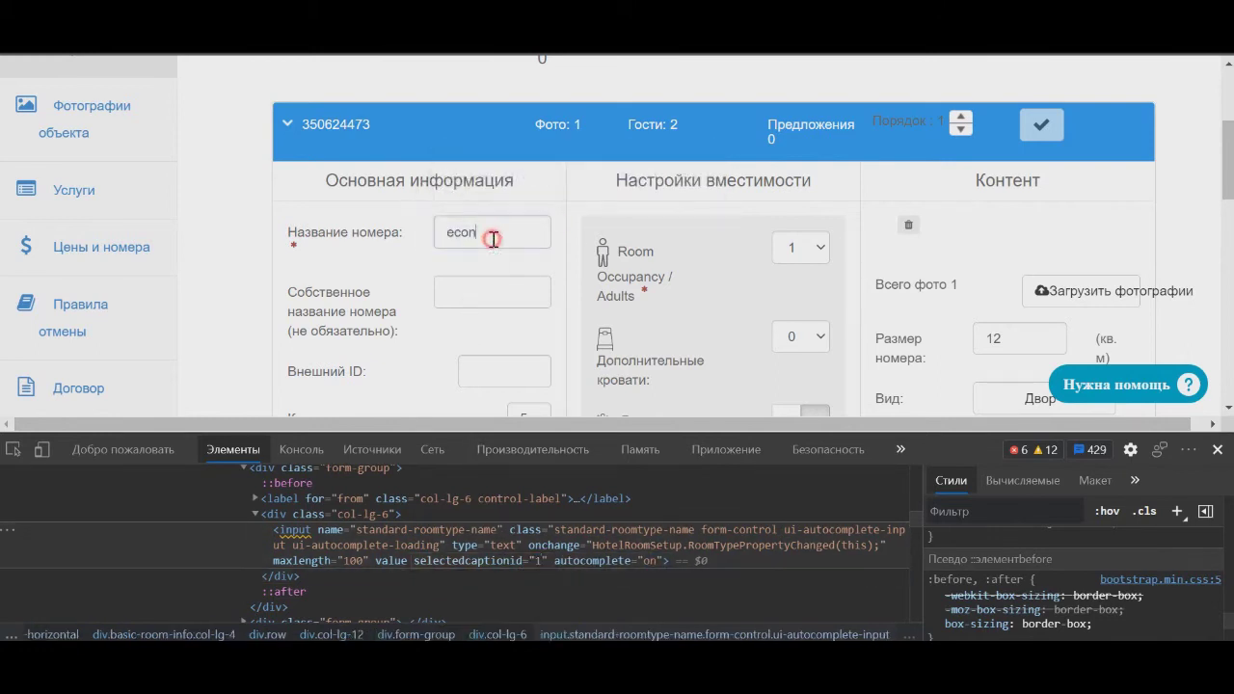
# - Search the standard room names for "eco" and choose "Single Economy Room" as the room name
pyautogui.click(493, 239)
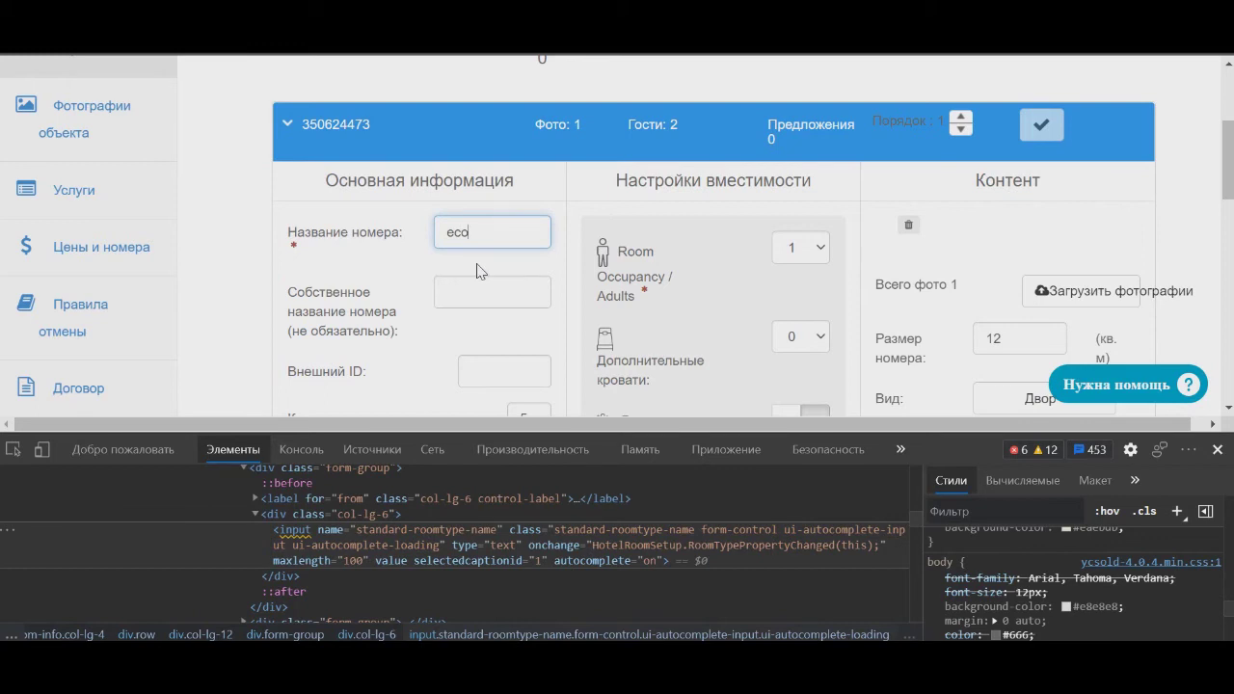
pyautogui.press('Down')
pyautogui.press('Down')
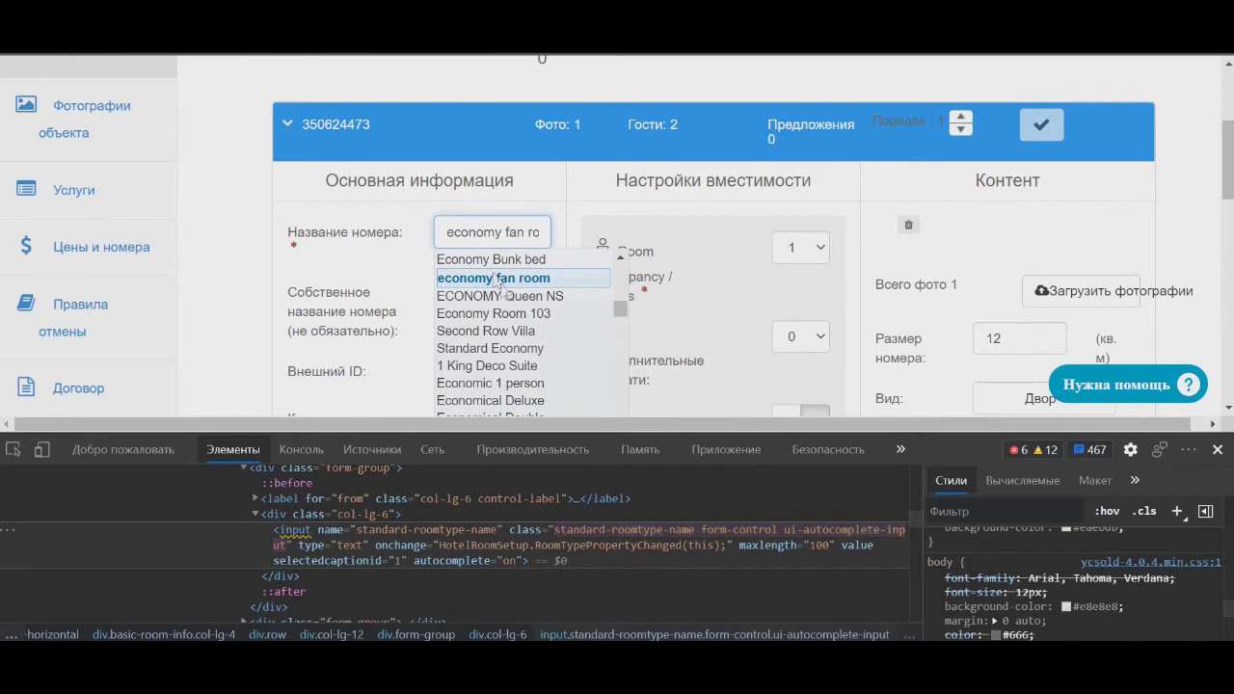
pyautogui.press('Down')
pyautogui.press('Down')
pyautogui.press('Down')
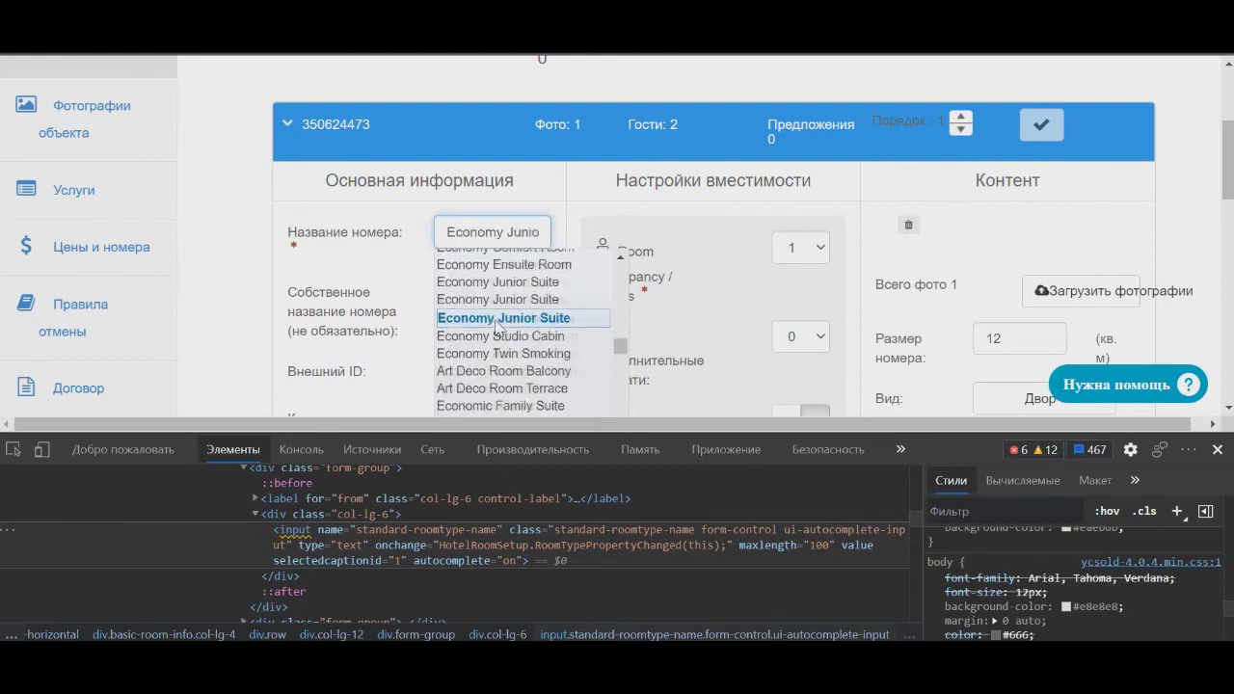
pyautogui.press('Down')
pyautogui.press('Down')
pyautogui.press('Down')
pyautogui.press('Down')
pyautogui.press('Down')
pyautogui.press('Down')
pyautogui.press('Down')
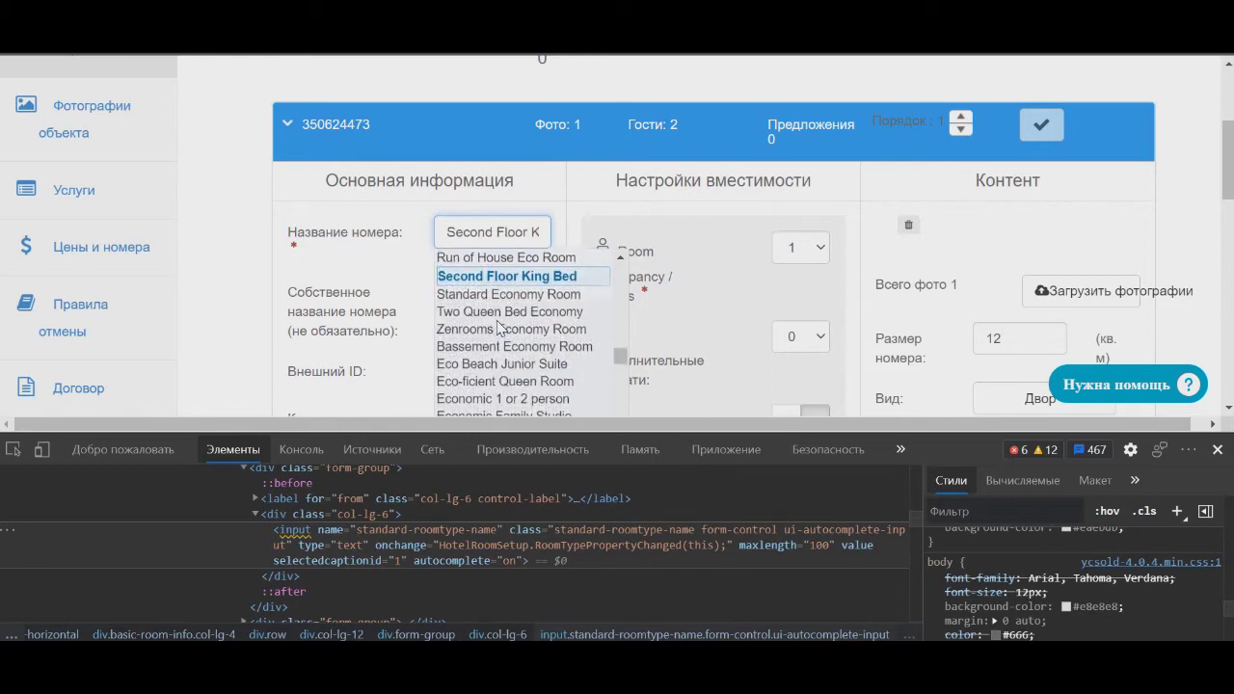
pyautogui.press('Down')
pyautogui.press('Down')
pyautogui.press('Down')
pyautogui.press('Down')
pyautogui.press('Down')
pyautogui.press('Down')
pyautogui.press('Down')
pyautogui.press('Down')
pyautogui.press('Down')
pyautogui.press('Down')
pyautogui.press('Down')
pyautogui.press('Down')
pyautogui.press('Down')
pyautogui.press('Down')
pyautogui.scroll(1, 506, 317)
pyautogui.press('Down')
pyautogui.press('Up')
pyautogui.press('Up')
pyautogui.press('Up')
pyautogui.press('Up')
pyautogui.press('Up')
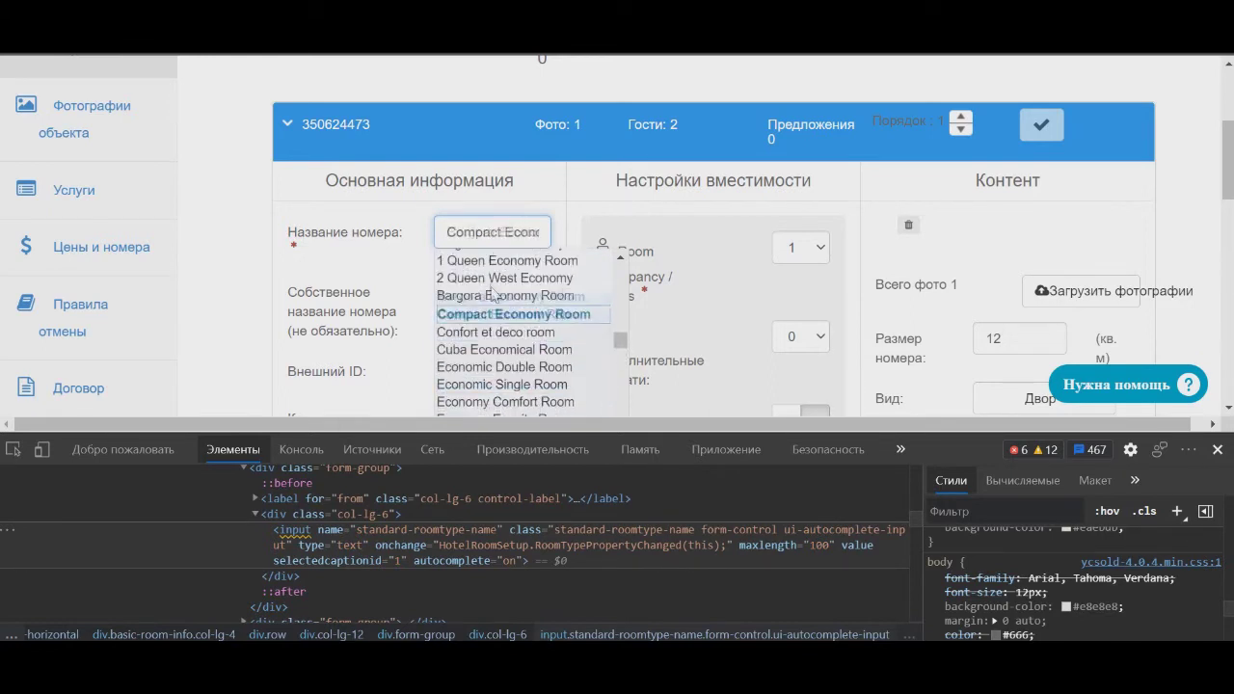
pyautogui.scroll(1, 491, 296)
pyautogui.press('Up')
pyautogui.press('Up')
pyautogui.press('Up')
pyautogui.press('Up')
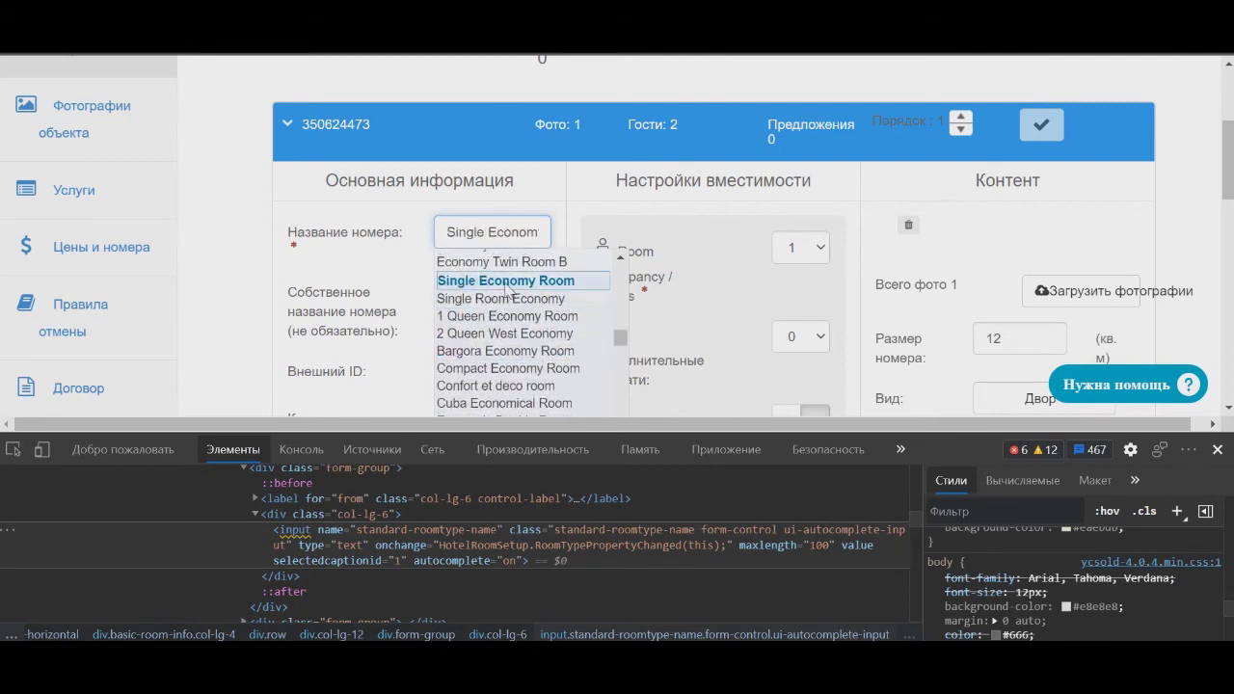
pyautogui.click(507, 285)
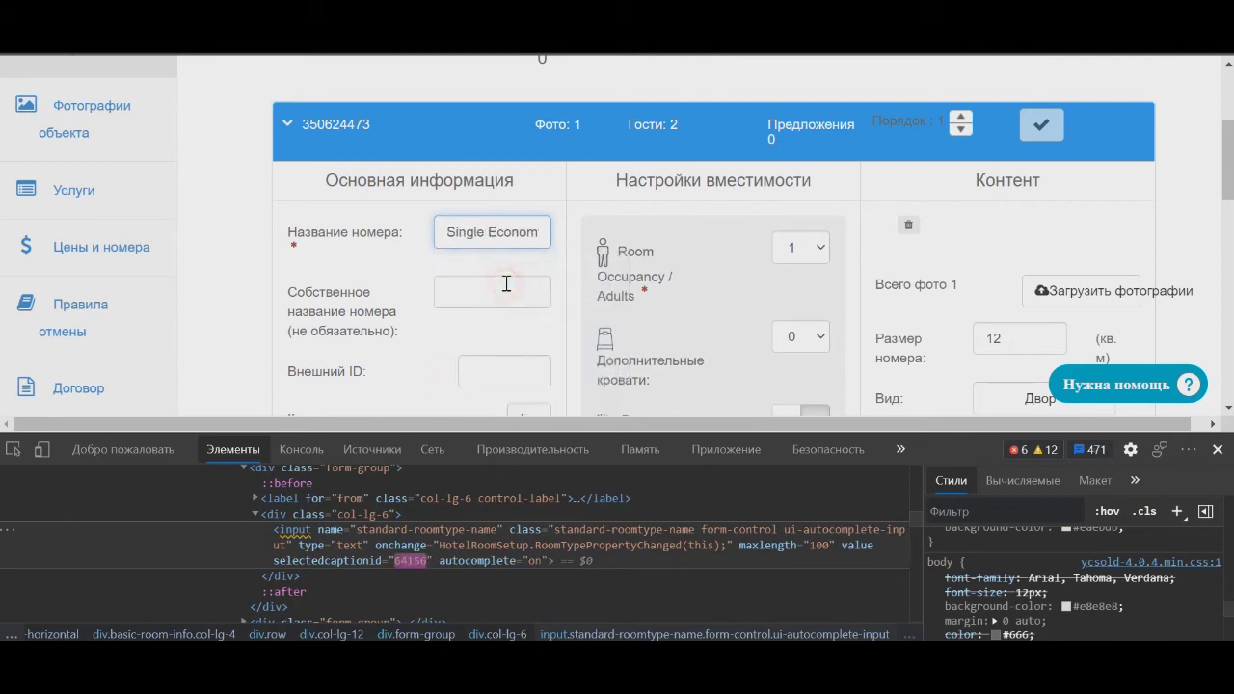
pyautogui.click(555, 268)
# - Check the room name field's code and try to save only this room type
pyautogui.scroll(-2, 540, 270)
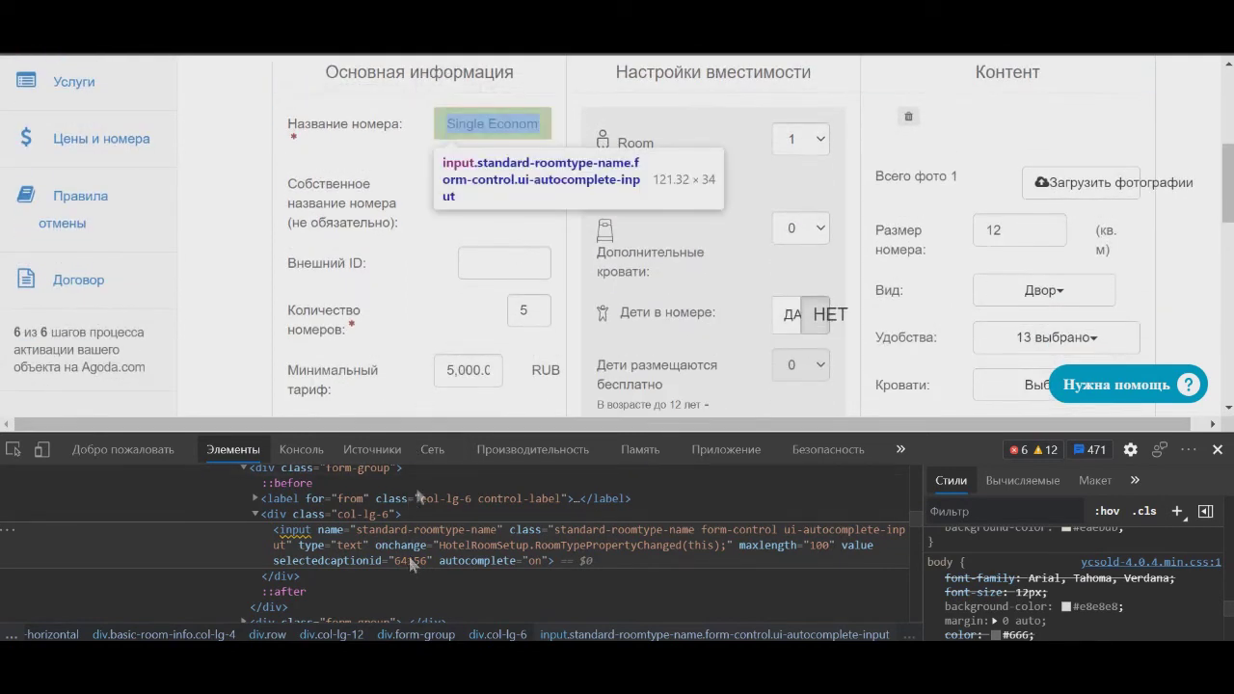
pyautogui.scroll(-1, 443, 307)
pyautogui.scroll(1, 453, 268)
pyautogui.scroll(-6, 451, 268)
pyautogui.scroll(3, 569, 275)
pyautogui.scroll(-5, 959, 327)
pyautogui.scroll(-2, 1028, 363)
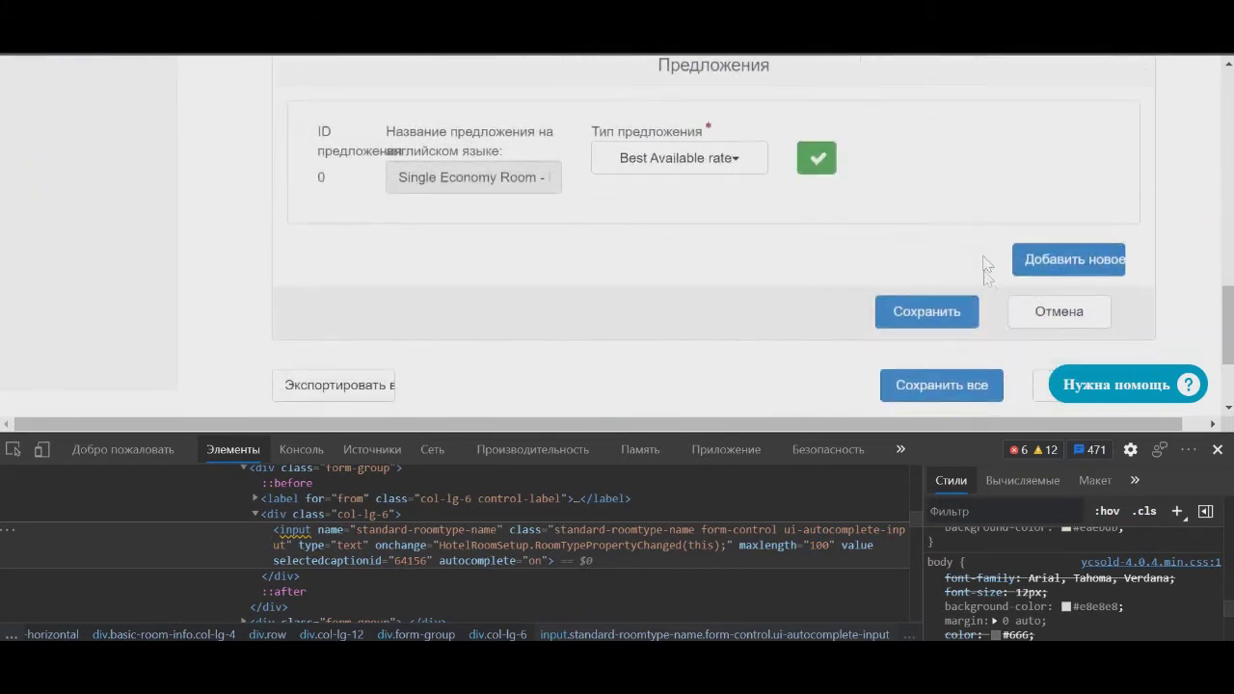
pyautogui.click(950, 309)
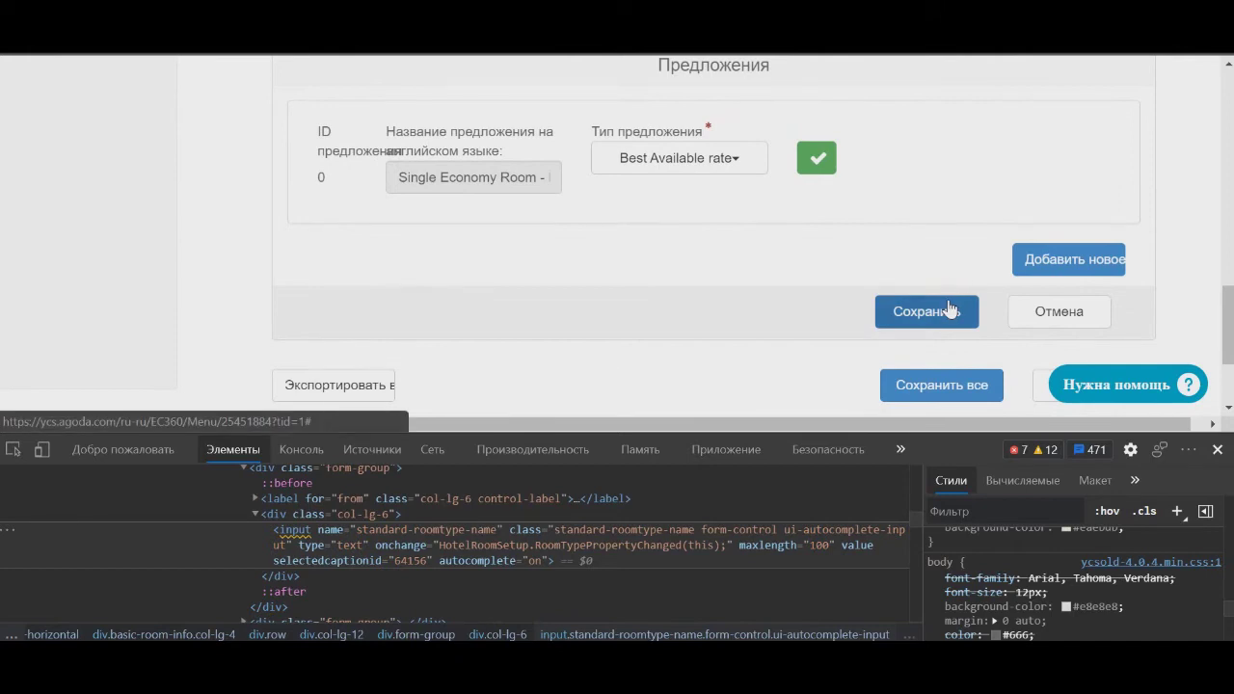
# - Inspect the room name field's element in the page code again to check its selected caption ID
pyautogui.scroll(7, 950, 309)
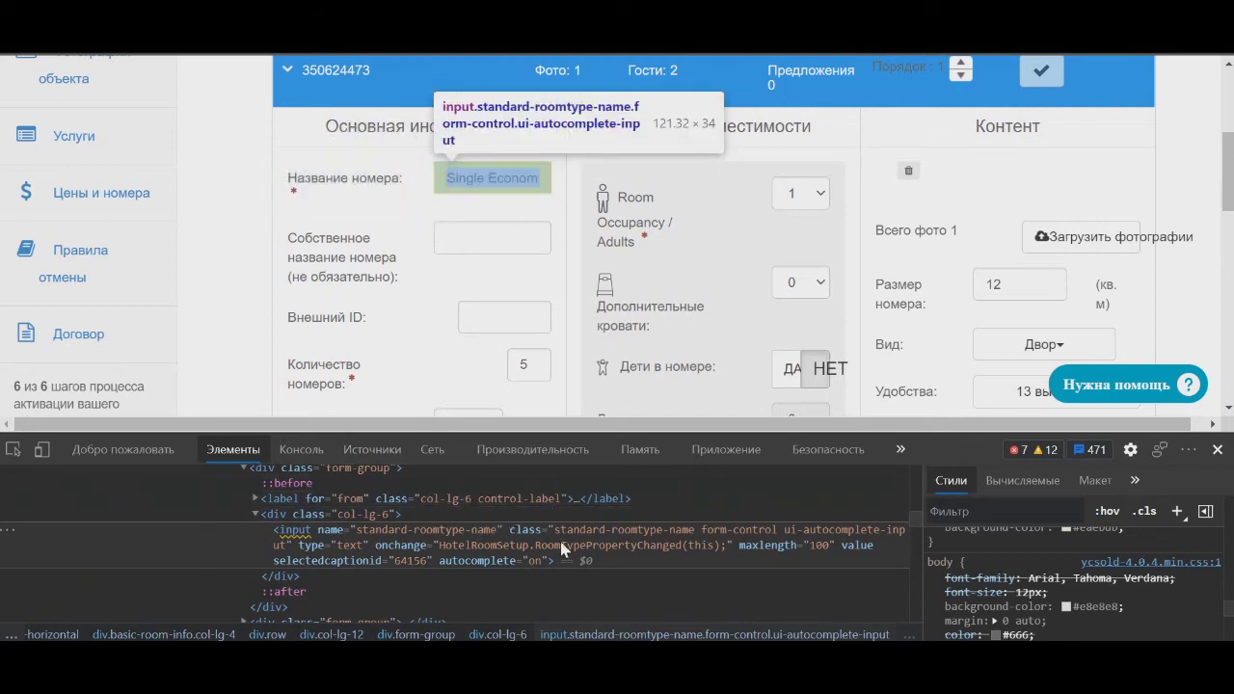
pyautogui.click(14, 451)
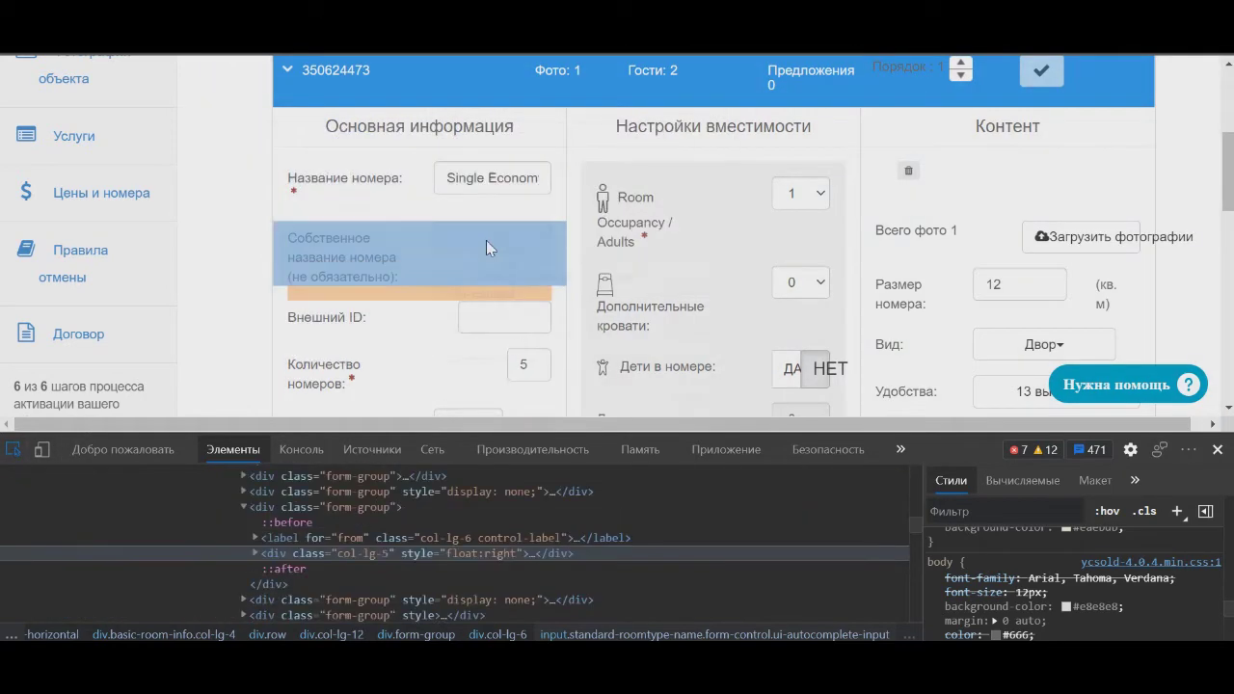
pyautogui.click(474, 182)
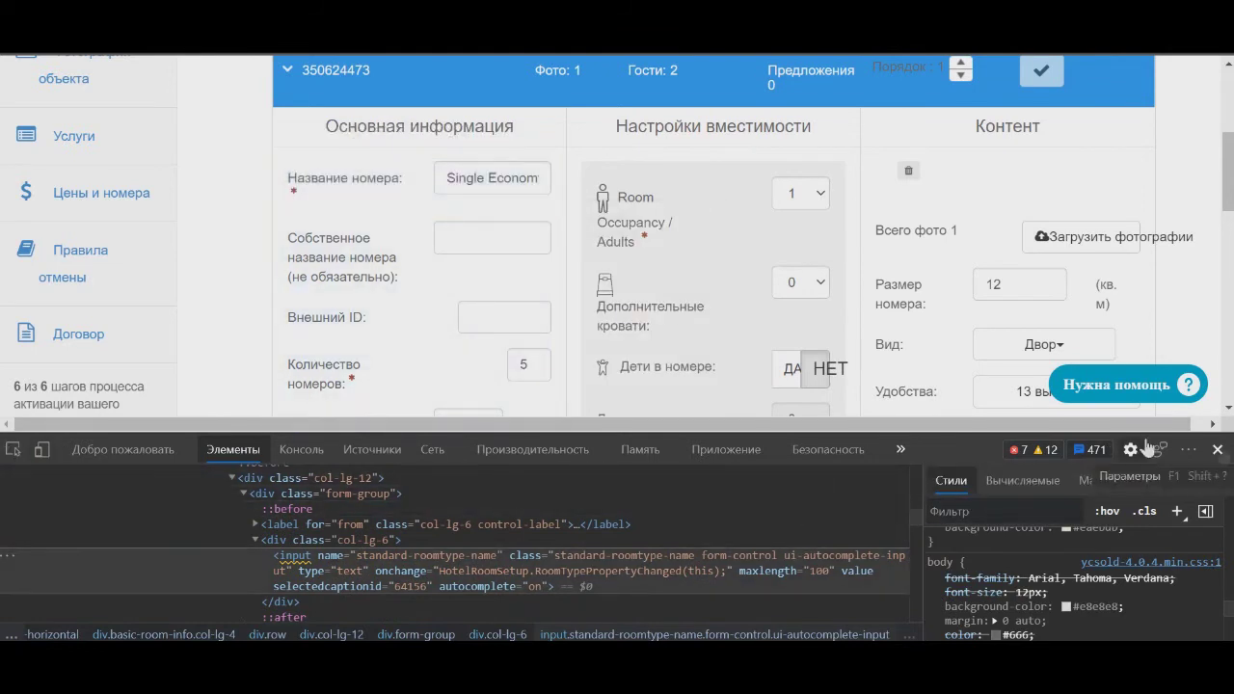
# - Save all room setup changes, dismiss the save confirmation and close the developer tools
pyautogui.scroll(-10, 749, 193)
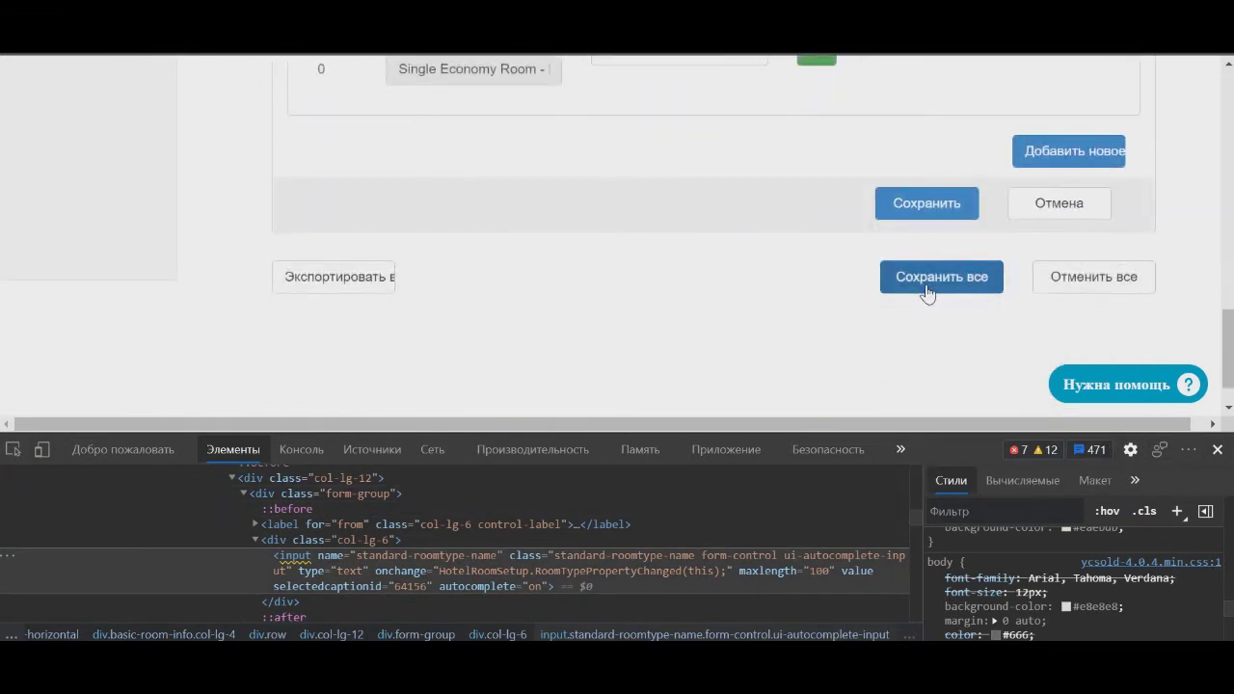
pyautogui.click(927, 280)
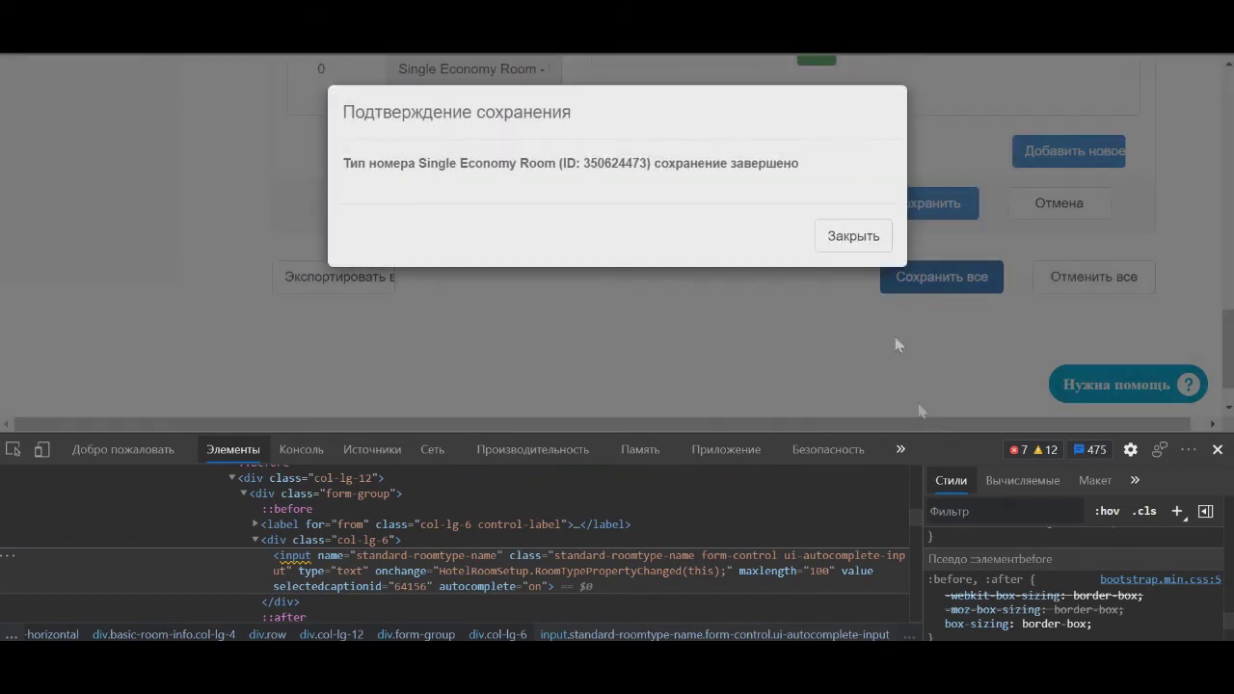
pyautogui.click(878, 230)
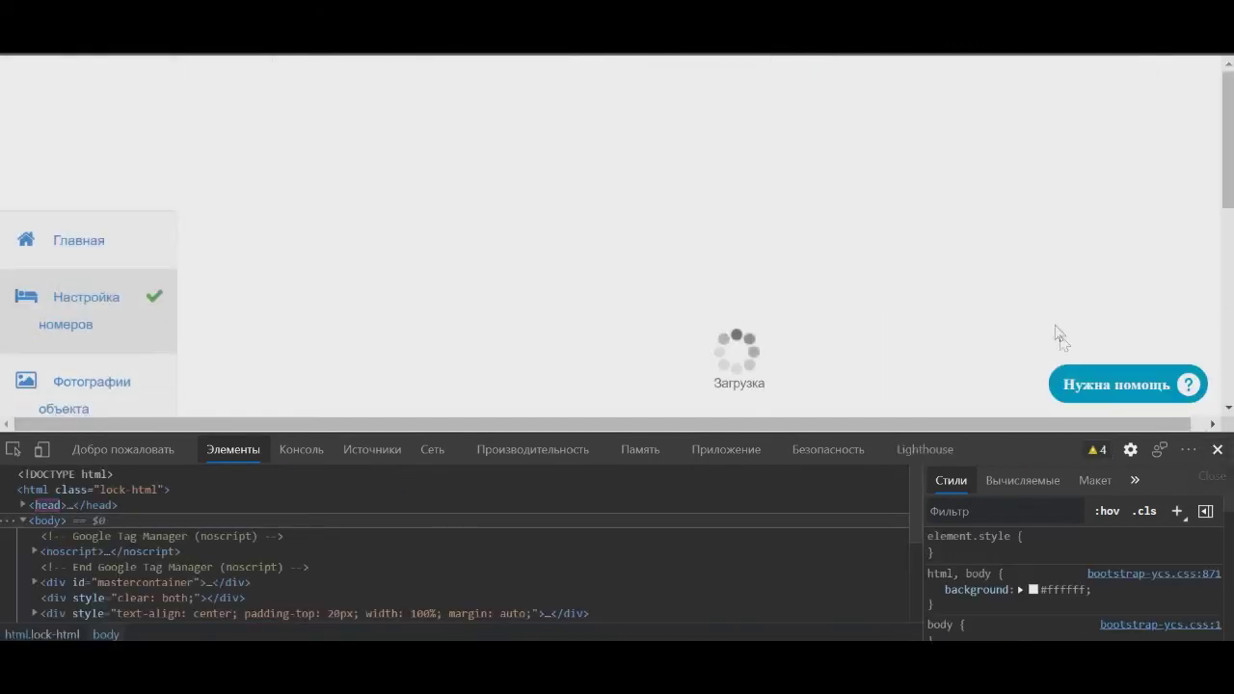
pyautogui.click(1217, 450)
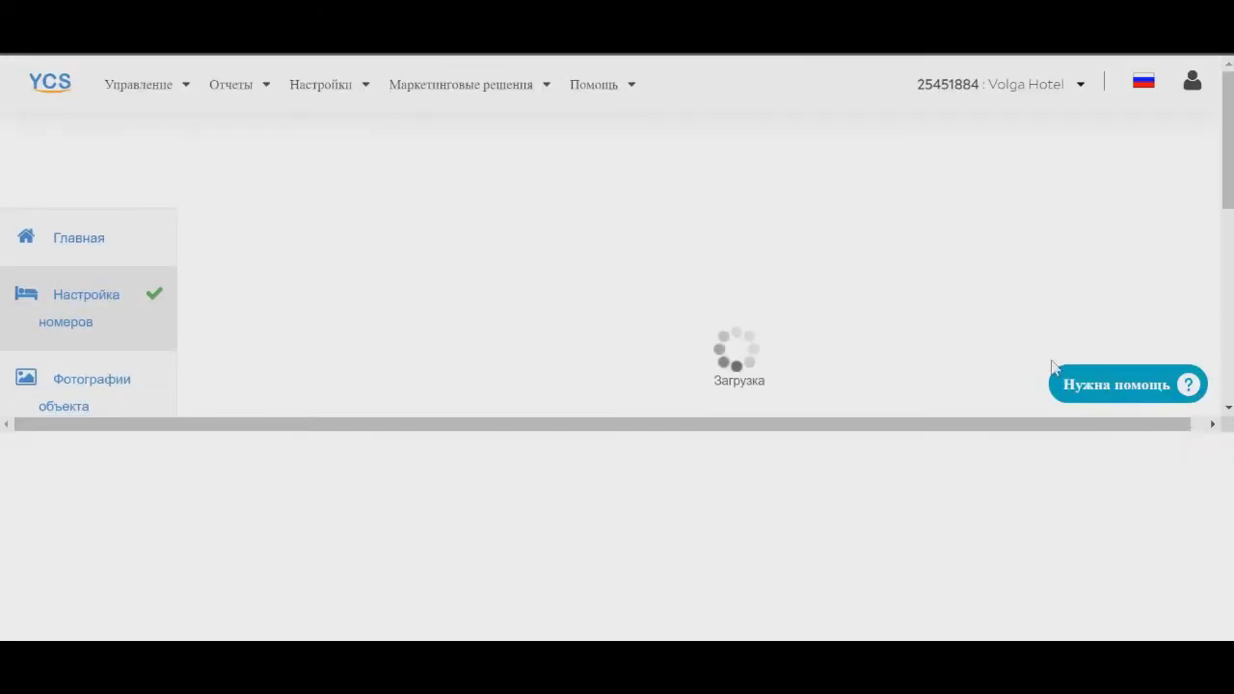
# - Expand the saved Single Economy Room and review its details
pyautogui.scroll(-3, 531, 276)
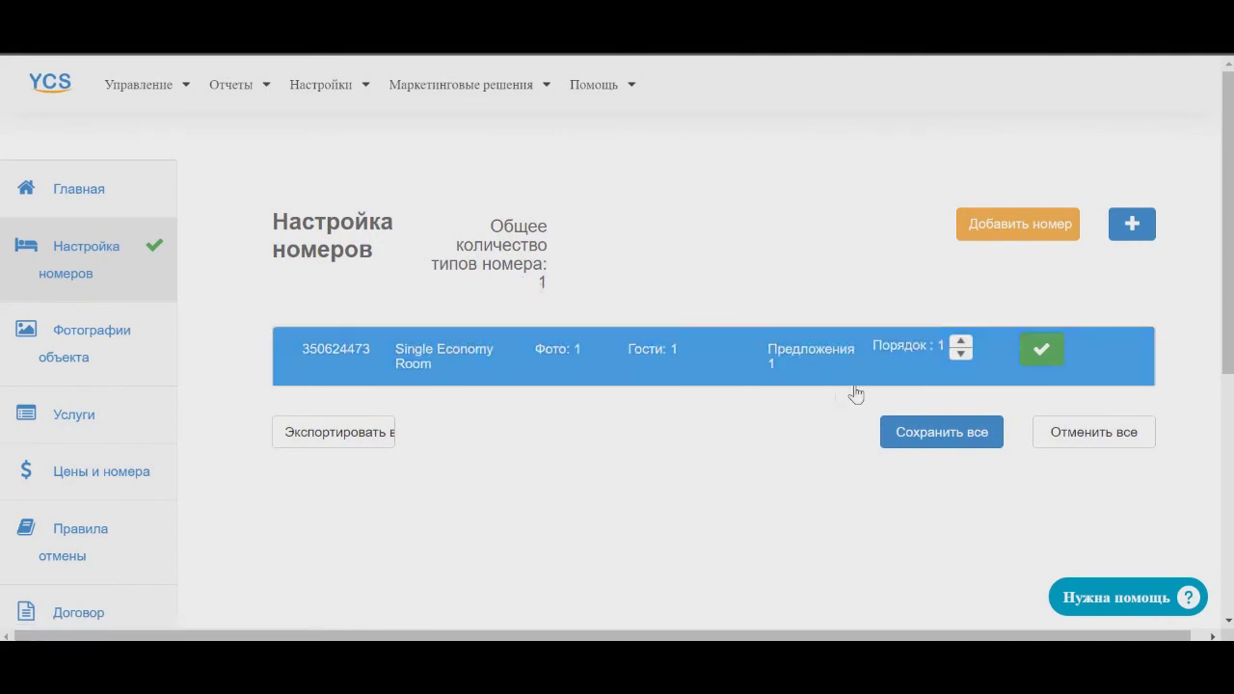
pyautogui.click(294, 353)
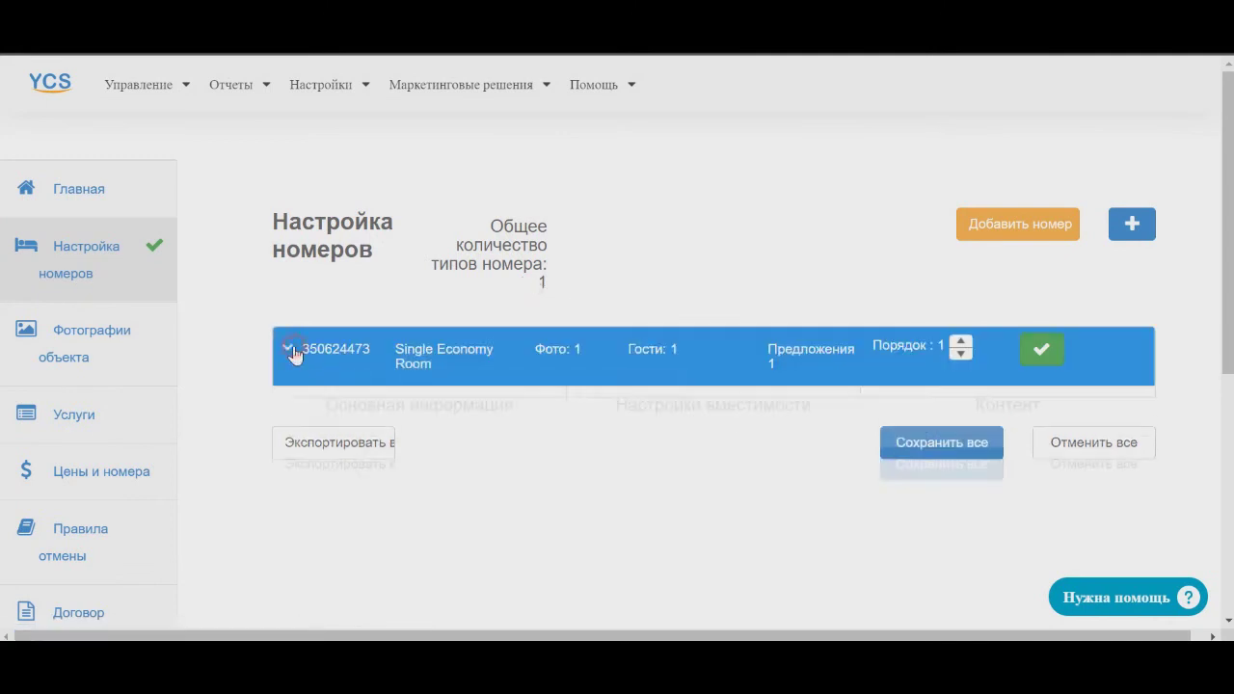
pyautogui.click(287, 353)
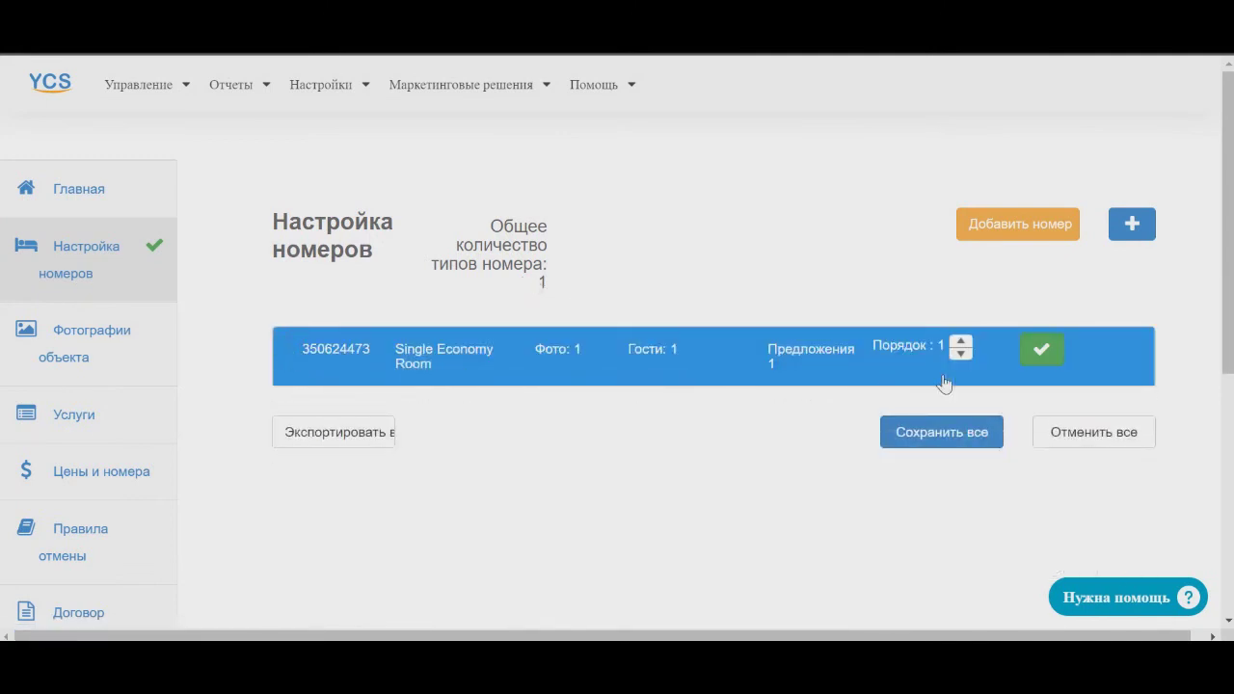
pyautogui.click(427, 350)
pyautogui.scroll(-5, 786, 344)
pyautogui.scroll(3, 789, 339)
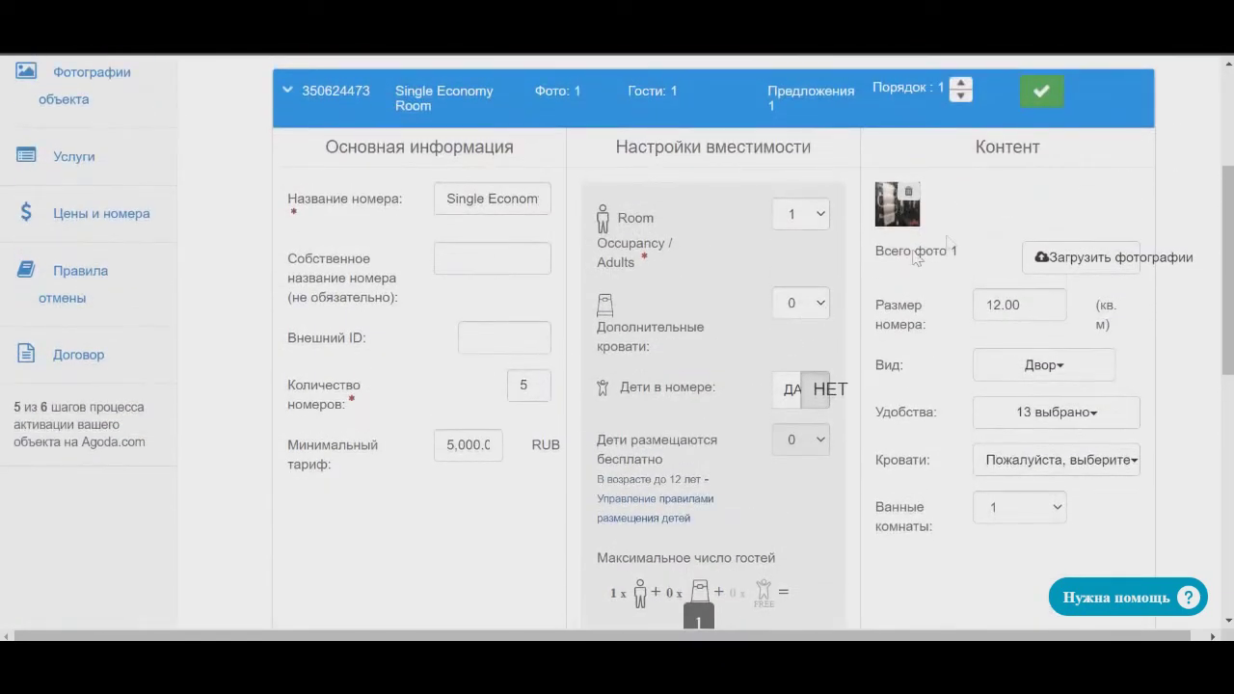
# - Upload two bedroom photos from the desktop folder to the Single Economy Room, including imgonline-com-ua-Resize-KRKFzLBzyc, and close the photo upload window
pyautogui.click(1051, 273)
pyautogui.click(870, 184)
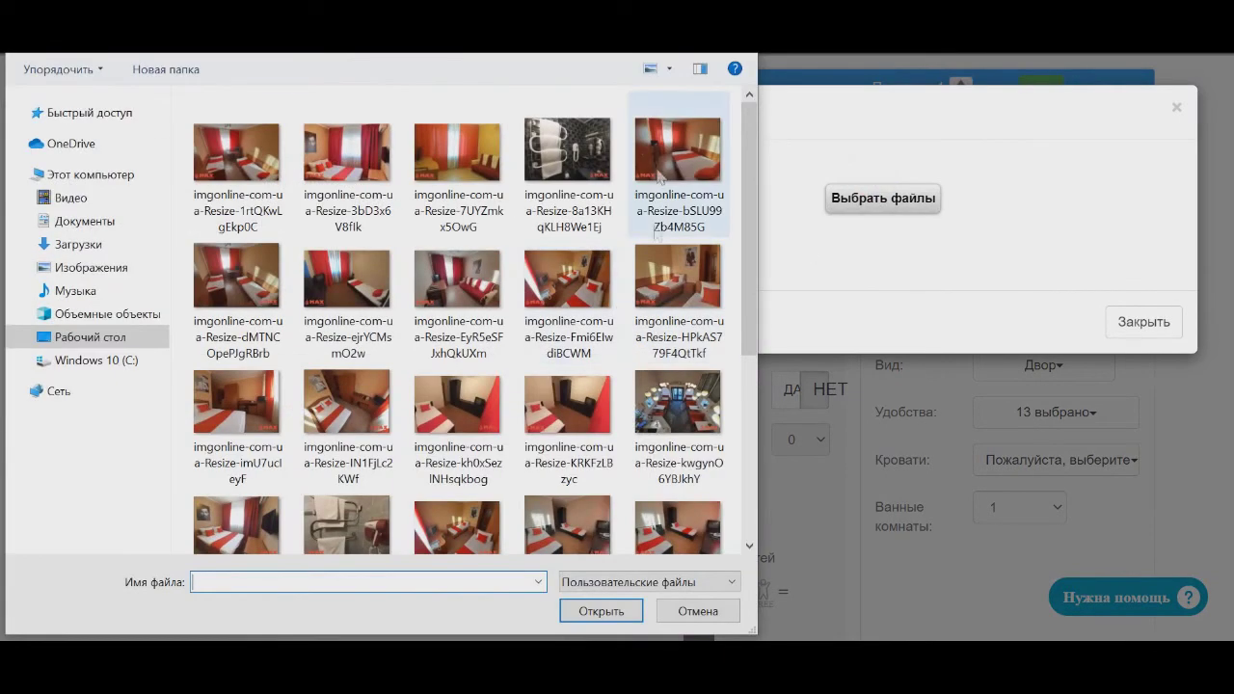
pyautogui.scroll(-3, 494, 237)
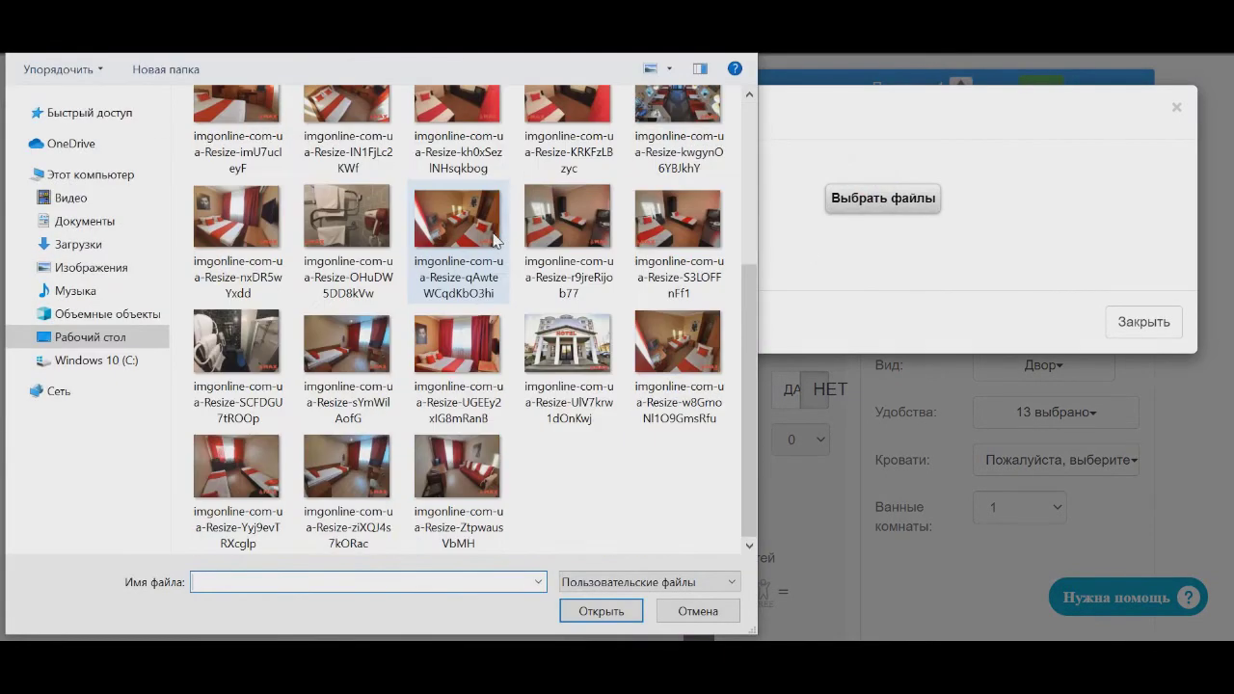
pyautogui.click(461, 145)
pyautogui.scroll(3, 479, 212)
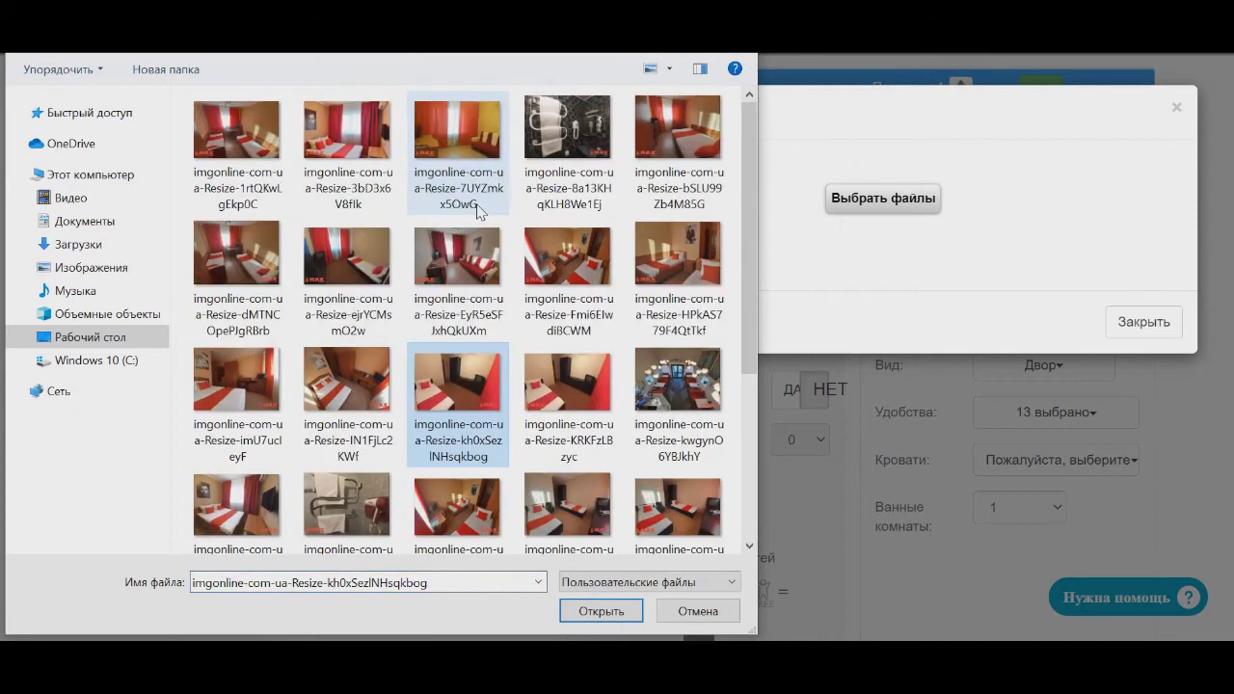
pyautogui.click(585, 400)
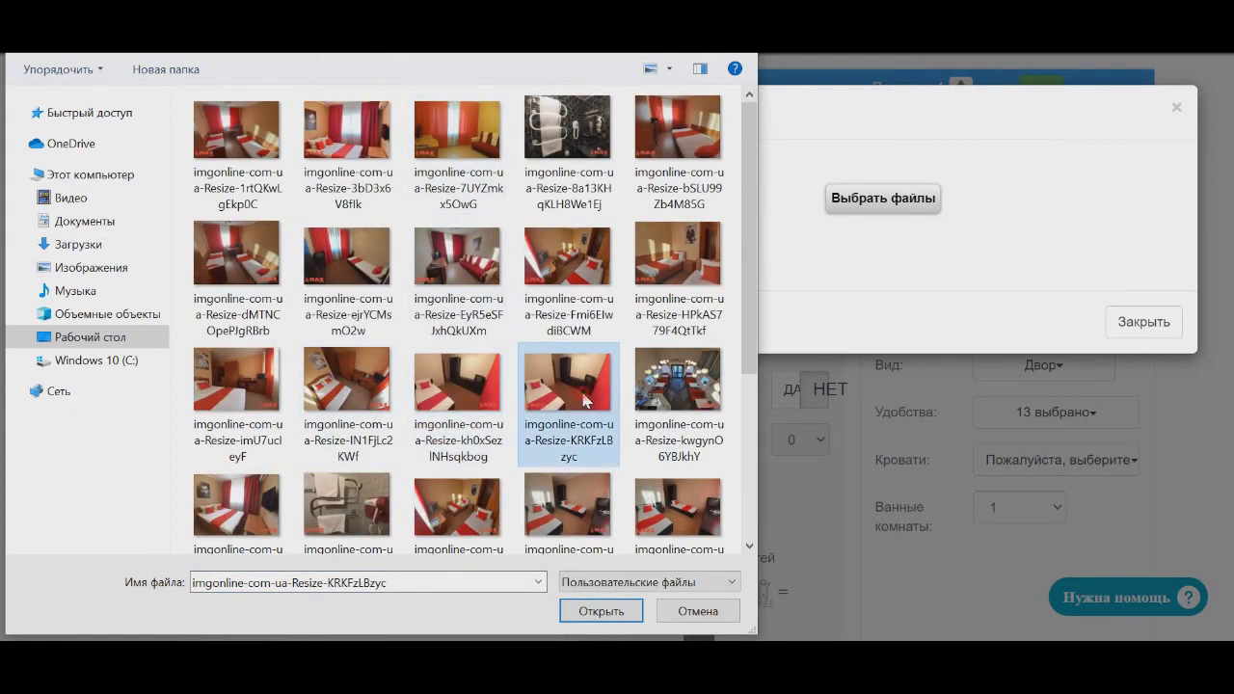
pyautogui.click(678, 135)
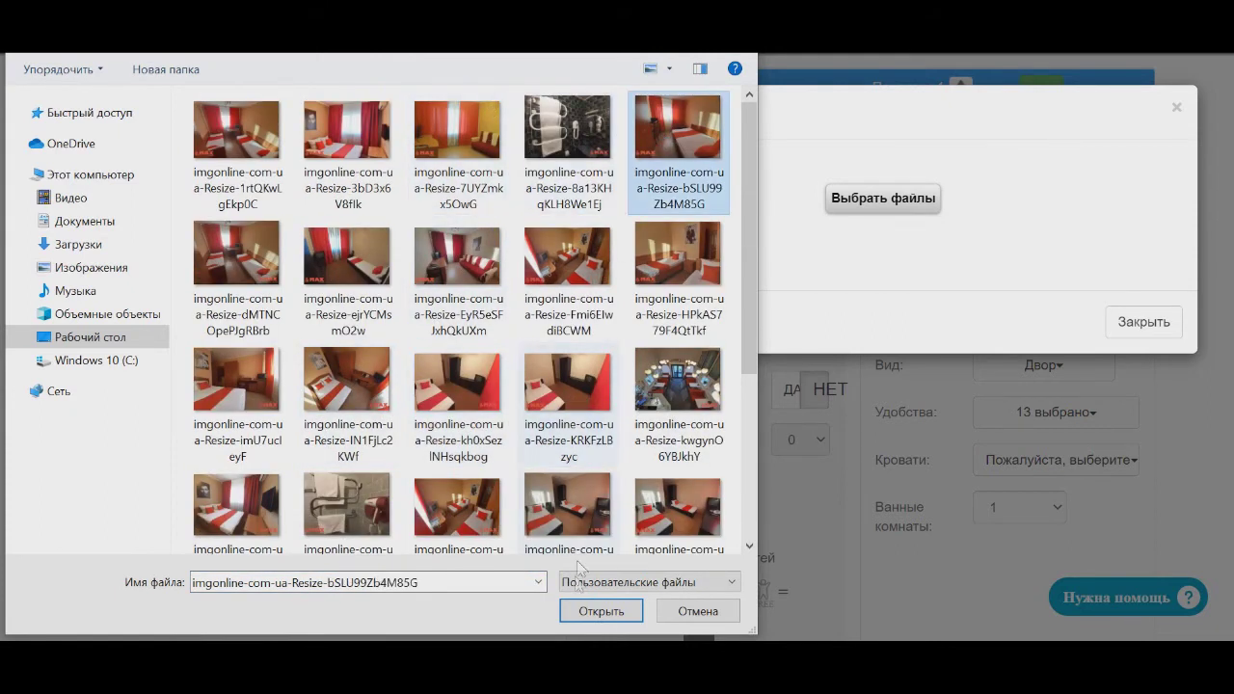
pyautogui.keyDown('shift'); pyautogui.click(565, 395); pyautogui.keyUp('shift')
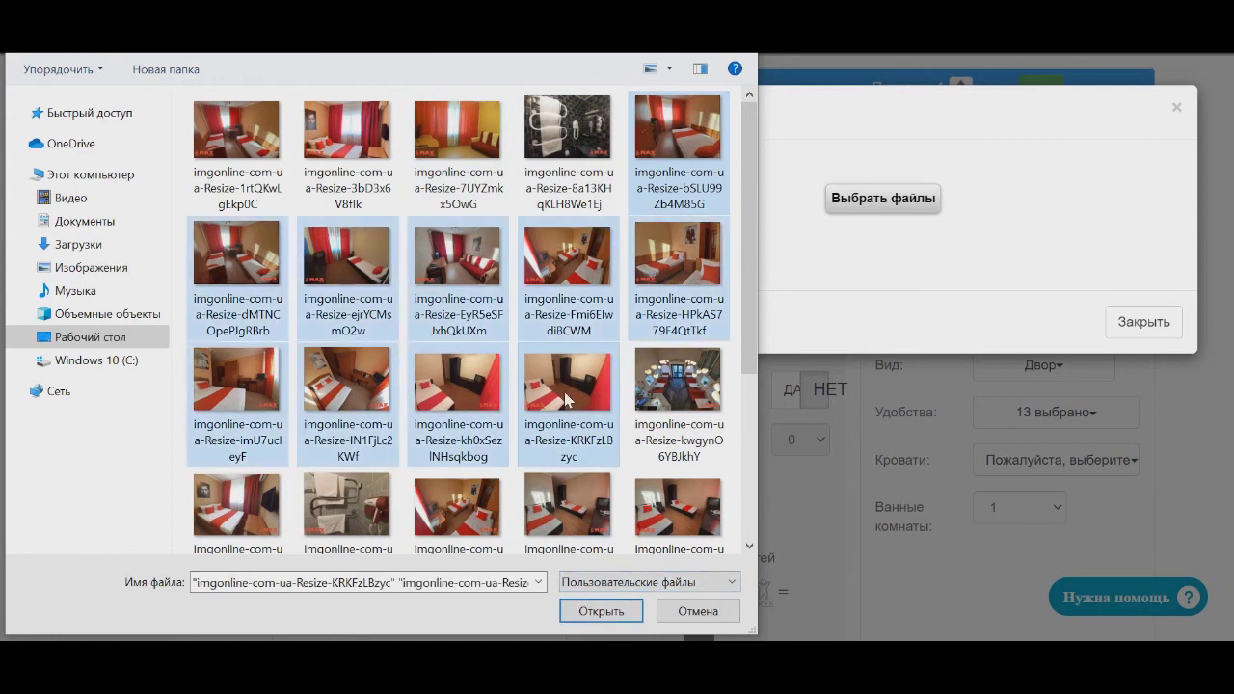
pyautogui.click(564, 392)
pyautogui.click(718, 147)
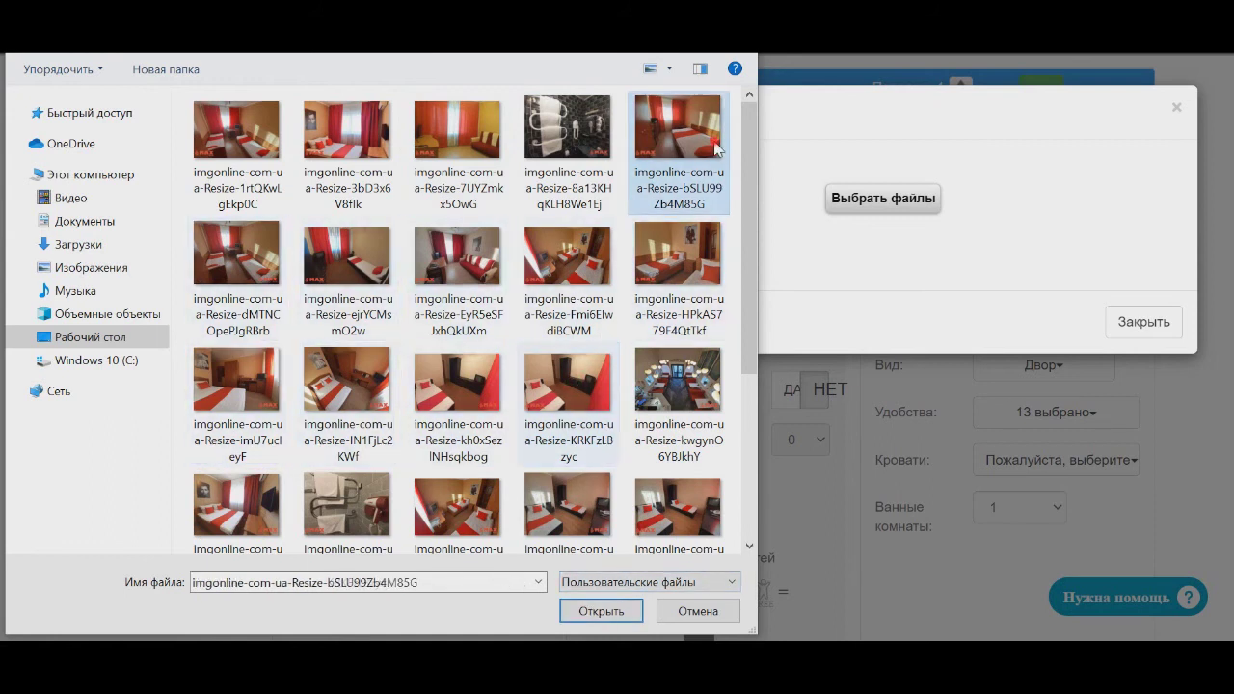
pyautogui.doubleClick(558, 422)
pyautogui.click(852, 216)
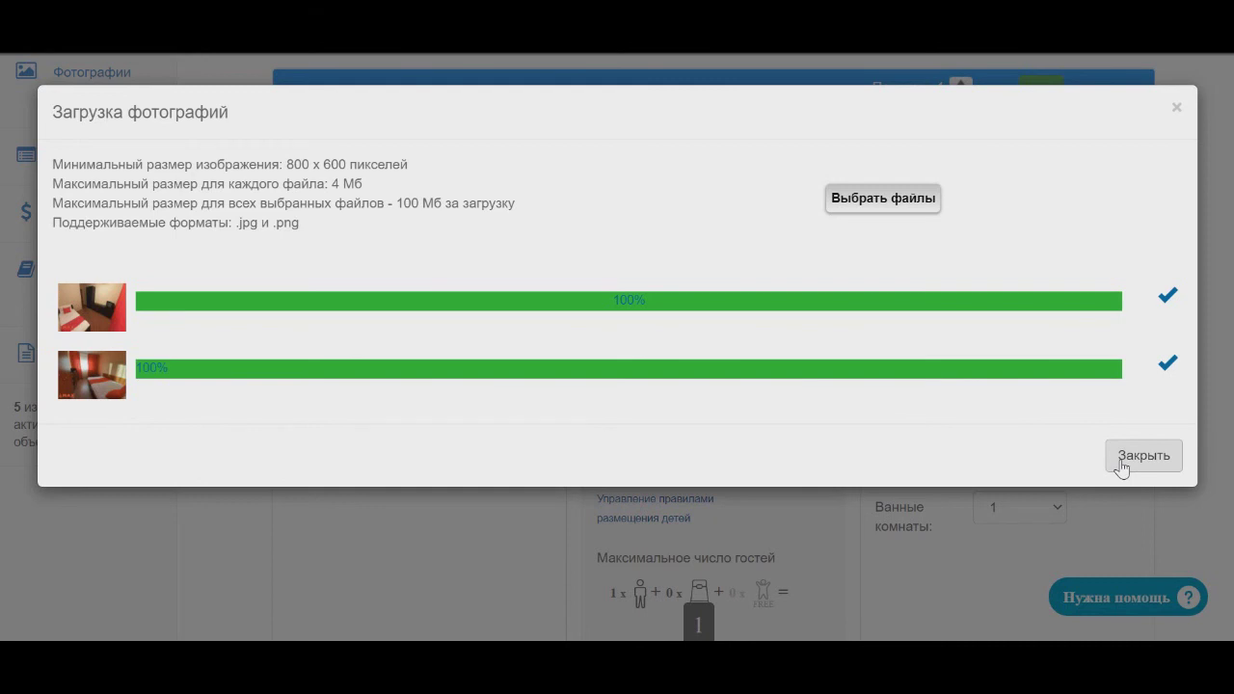
pyautogui.click(1121, 460)
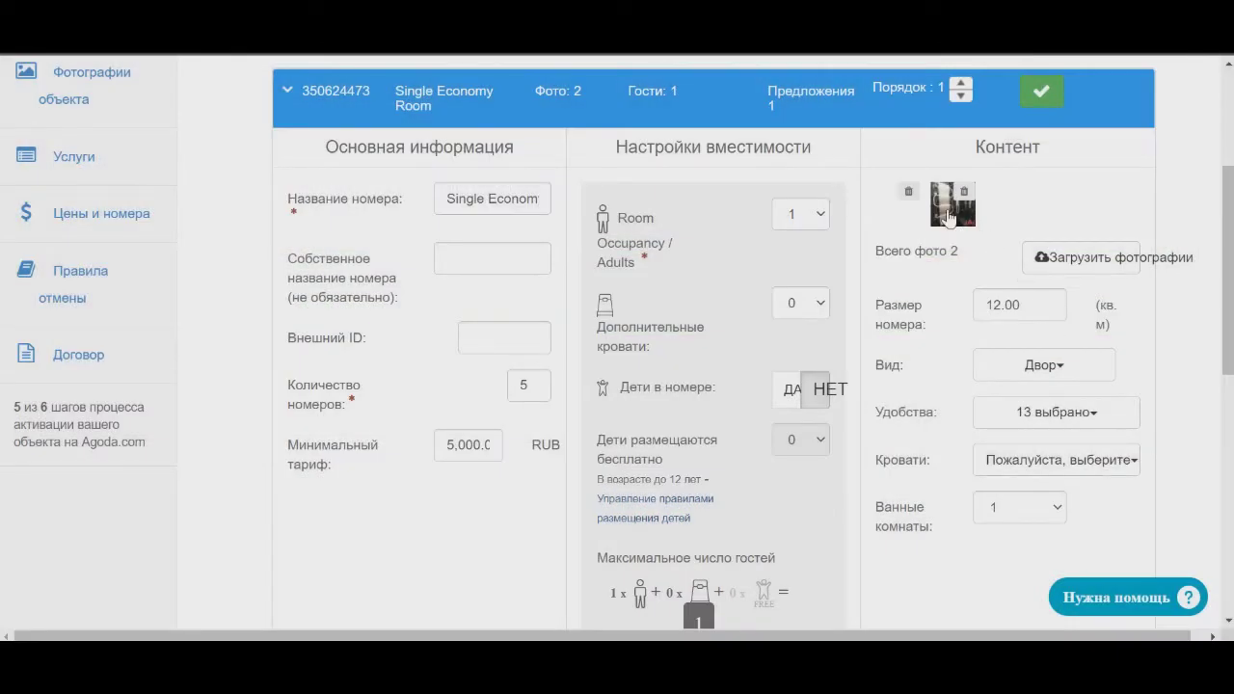
# - Save all room setup changes with the added photos and dismiss the save confirmation
pyautogui.scroll(-3, 1030, 337)
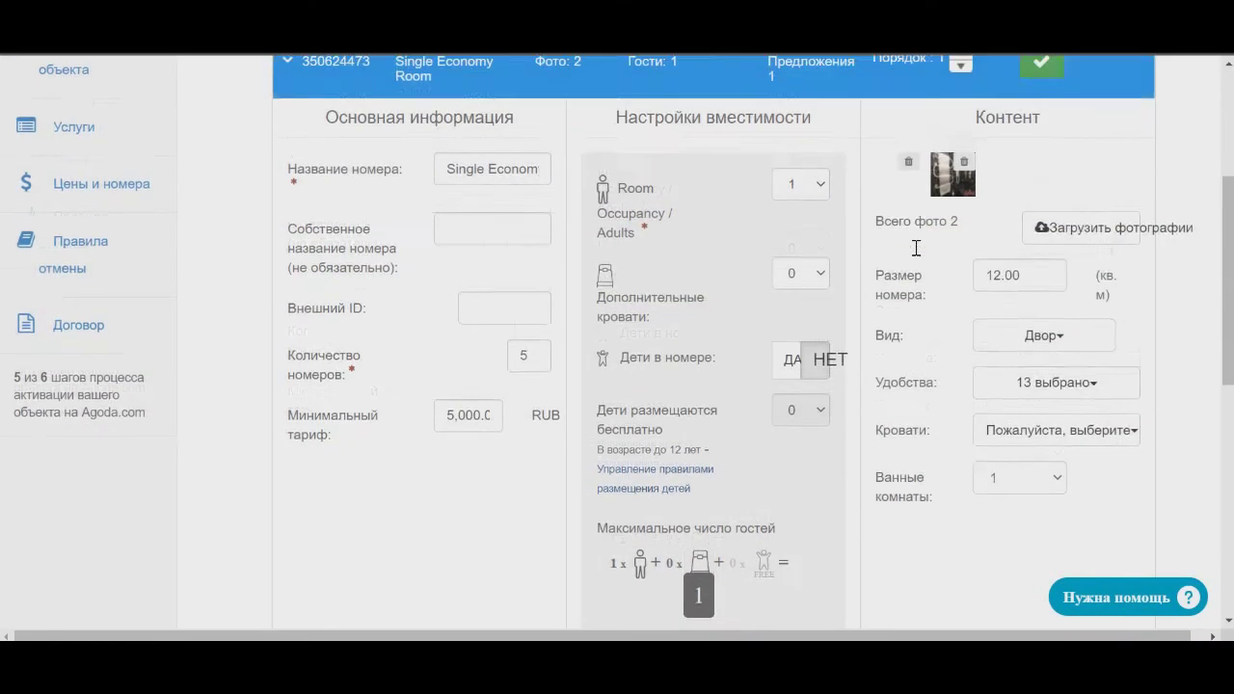
pyautogui.scroll(1, 1031, 422)
pyautogui.scroll(-5, 1022, 416)
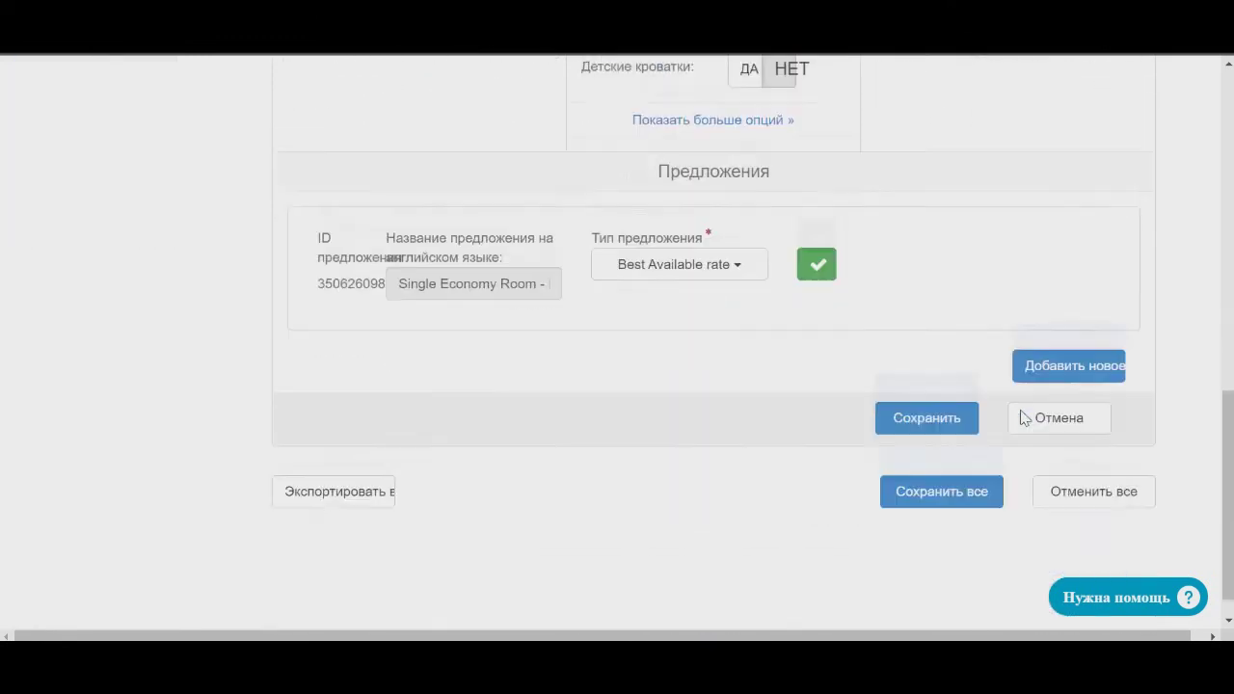
pyautogui.click(939, 461)
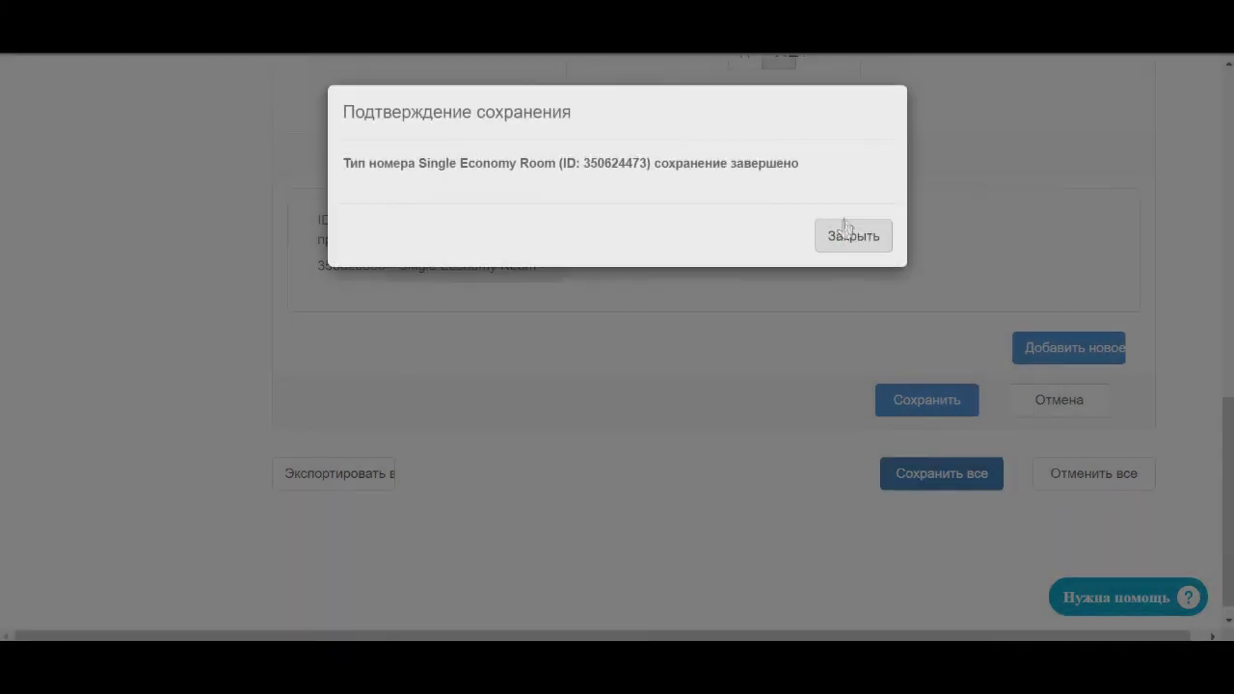
pyautogui.click(835, 233)
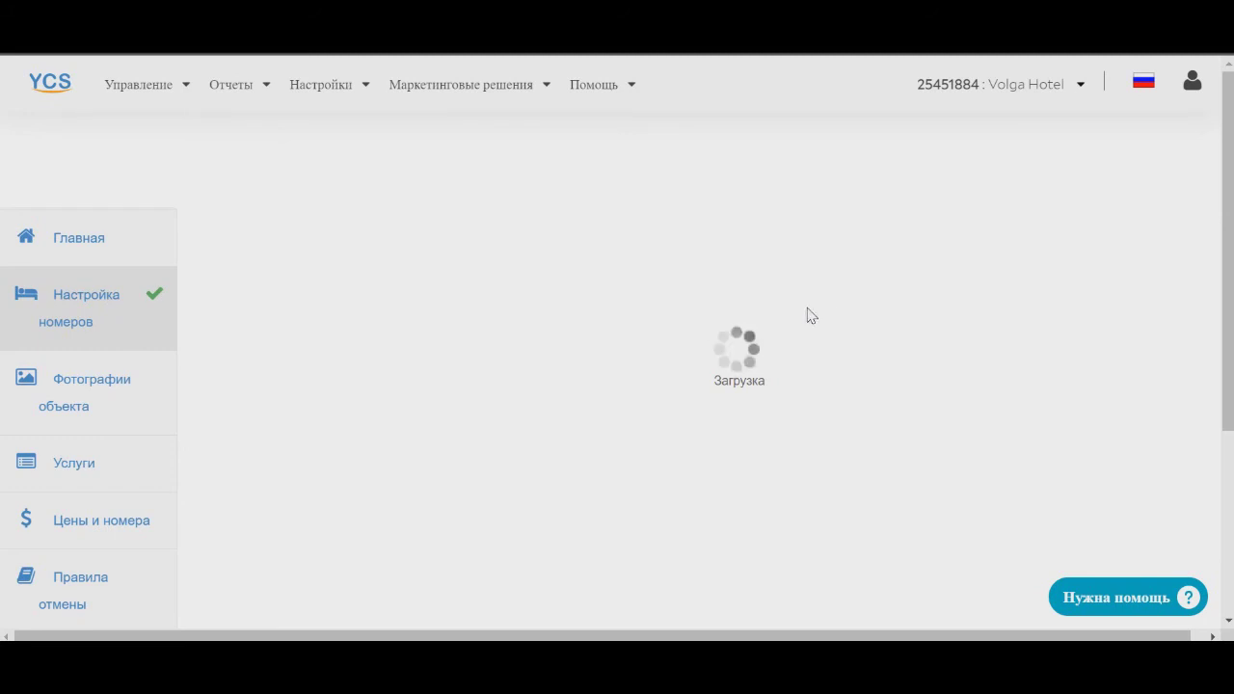
# - Expand the Single Economy Room in the reloaded room list and check its saved photos and details
pyautogui.scroll(-2, 717, 309)
pyautogui.scroll(-2, 721, 331)
pyautogui.scroll(2, 721, 330)
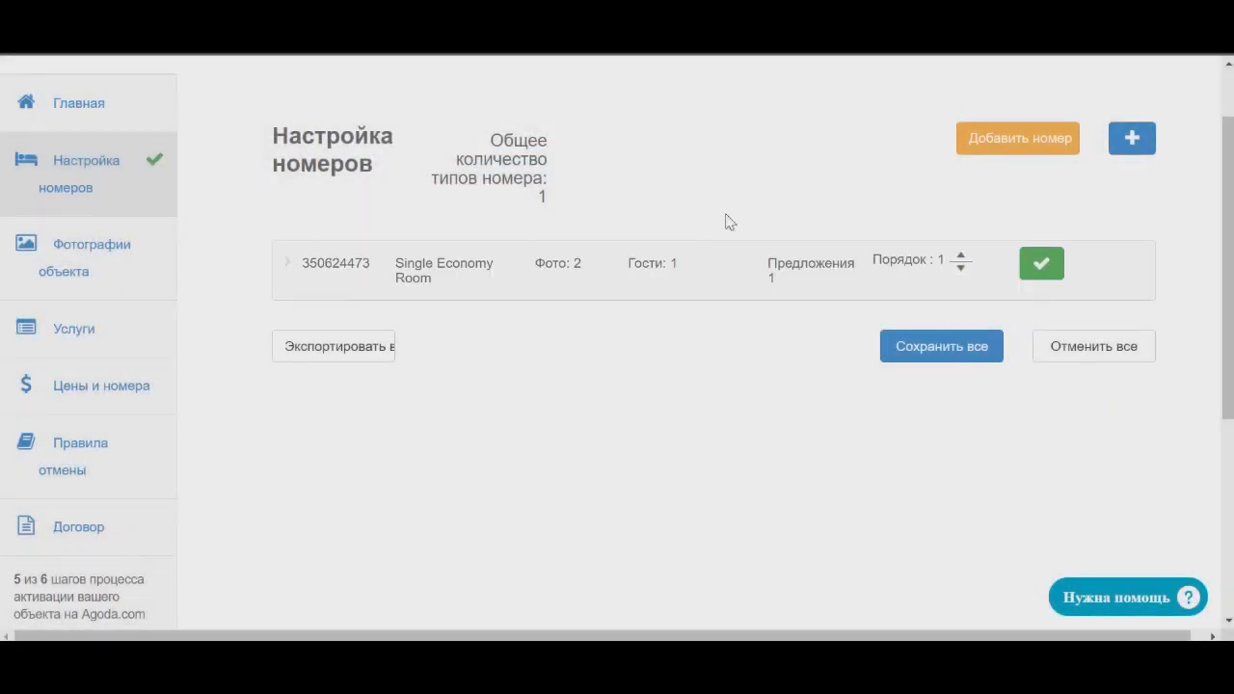
pyautogui.click(712, 248)
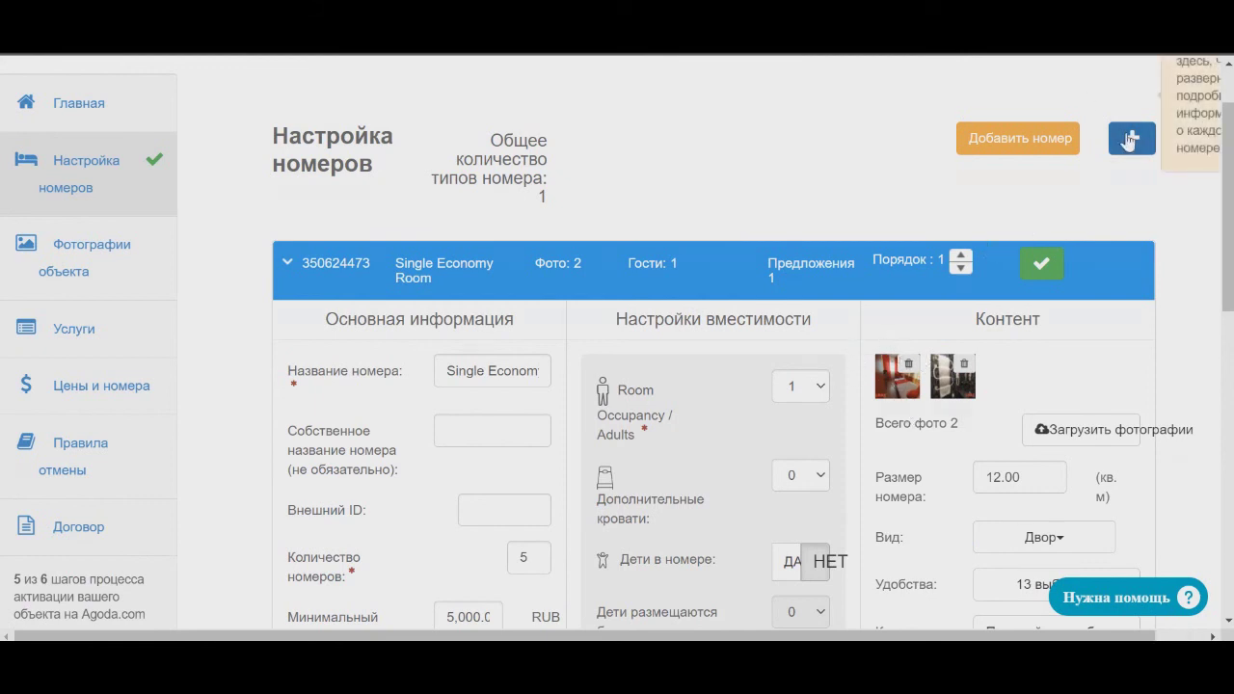
pyautogui.scroll(1, 1129, 141)
pyautogui.scroll(-1, 1094, 268)
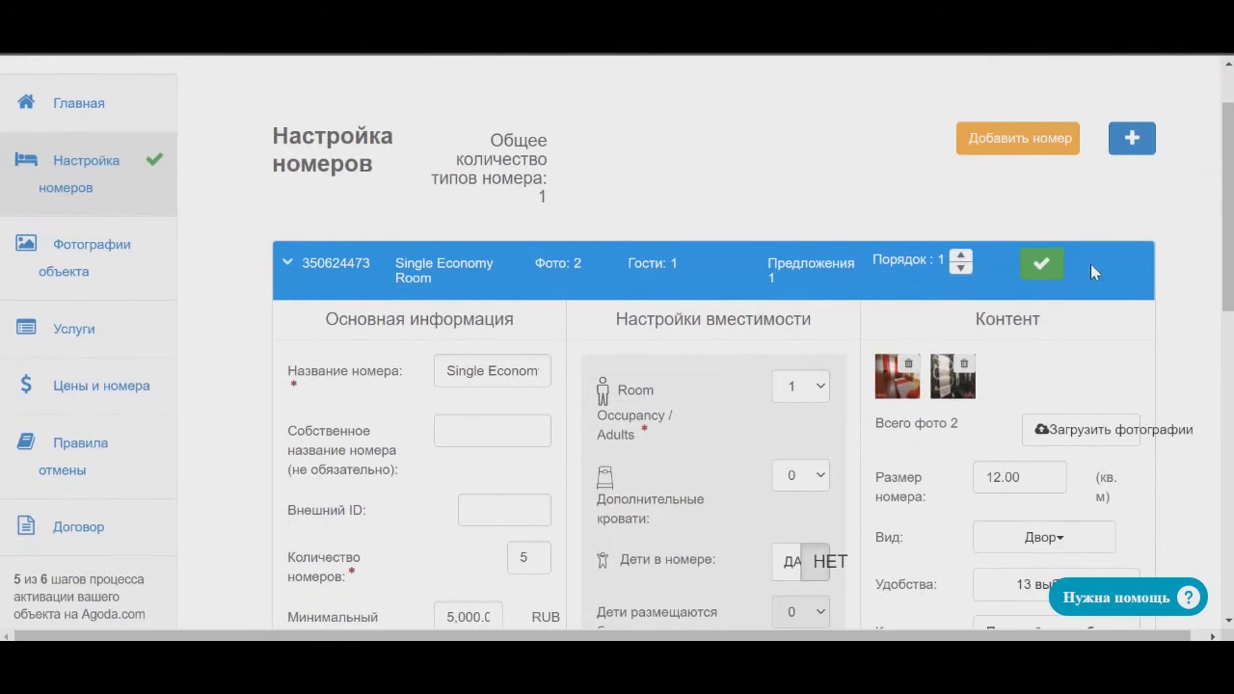
# - Collapse the Single Economy Room and add a new blank room type
pyautogui.click(417, 287)
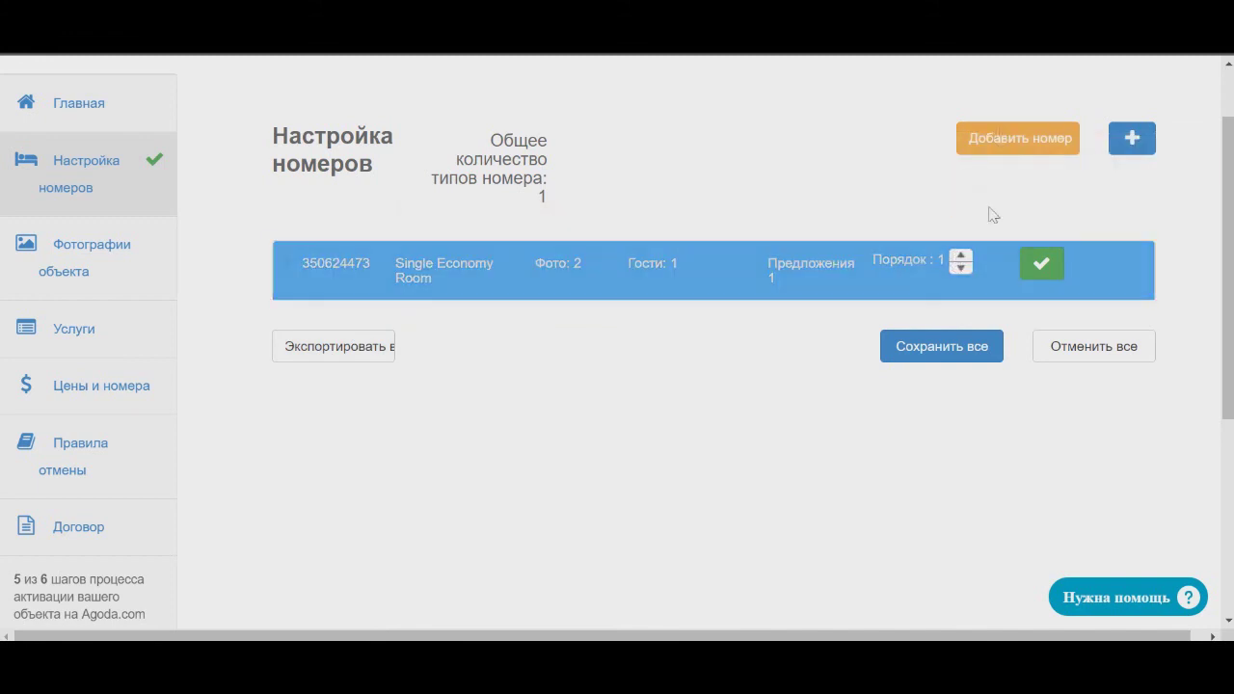
pyautogui.click(989, 144)
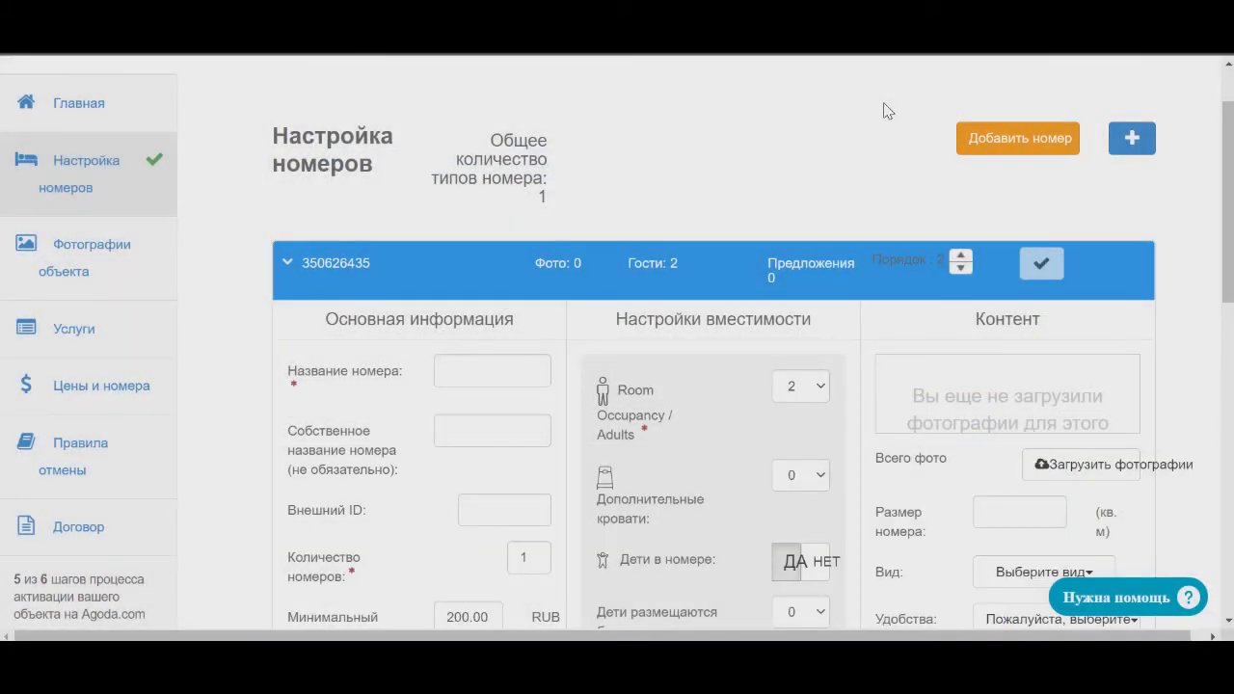
pyautogui.scroll(-10, 848, 154)
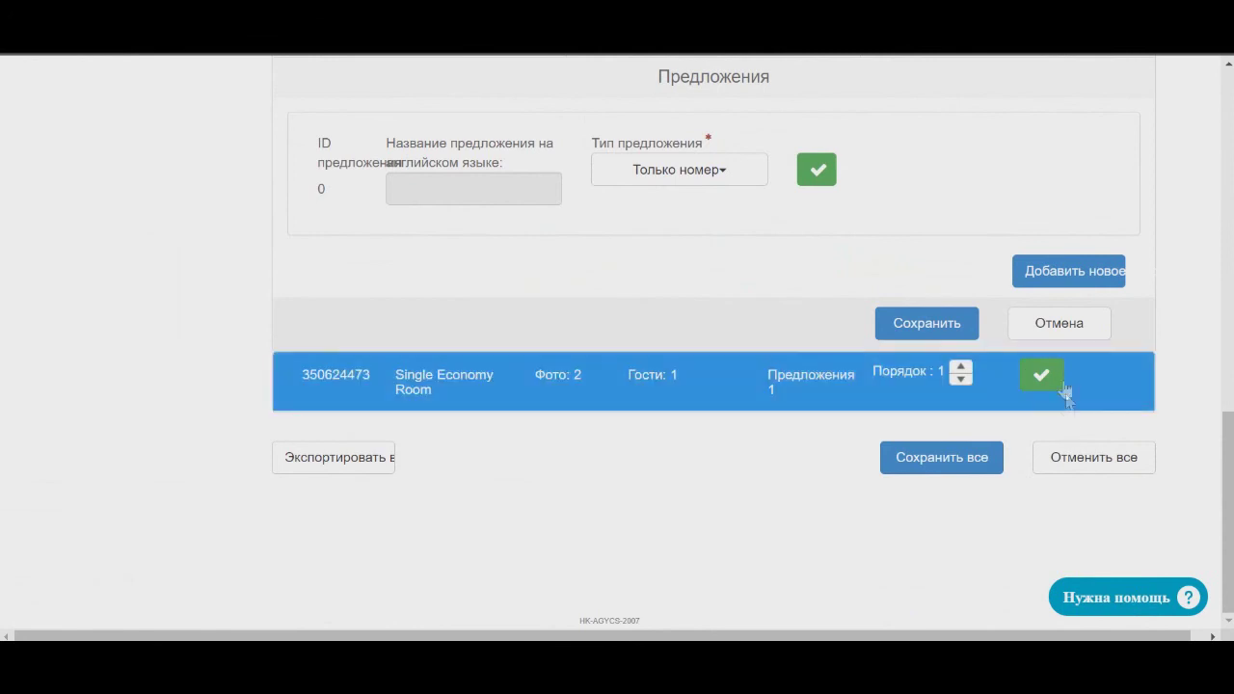
pyautogui.click(1061, 384)
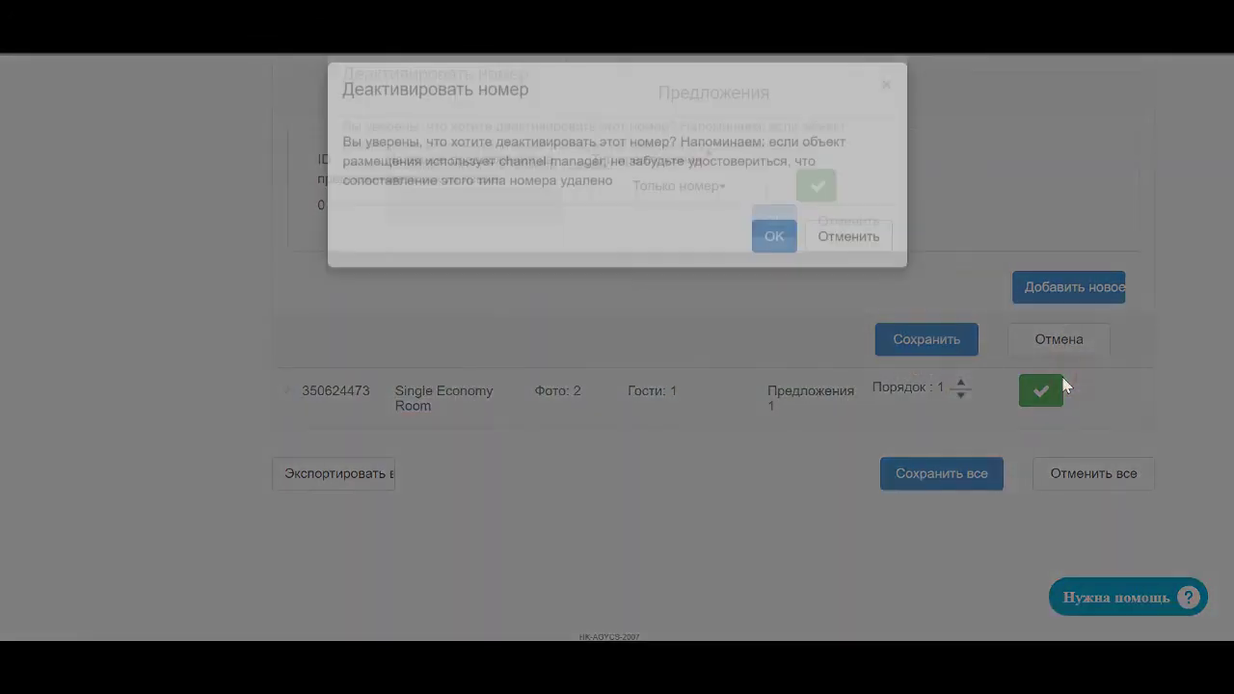
pyautogui.click(871, 261)
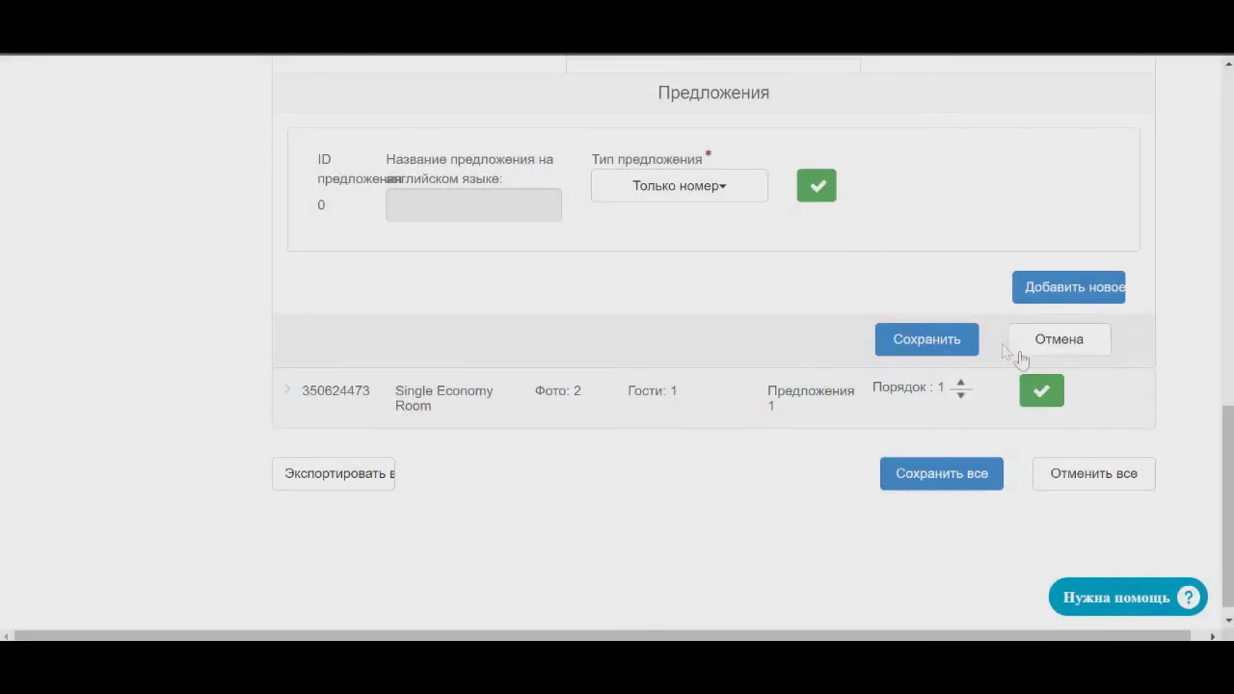
pyautogui.scroll(12, 454, 399)
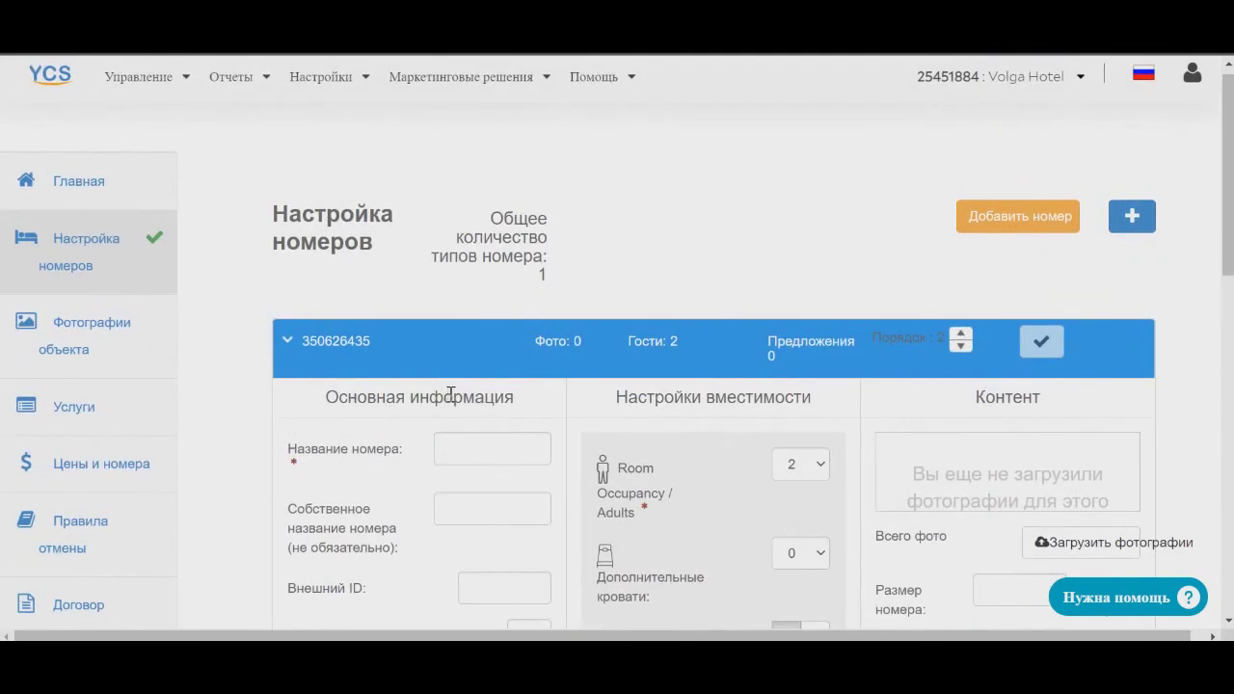
pyautogui.scroll(-1, 445, 386)
pyautogui.click(463, 361)
pyautogui.click(543, 307)
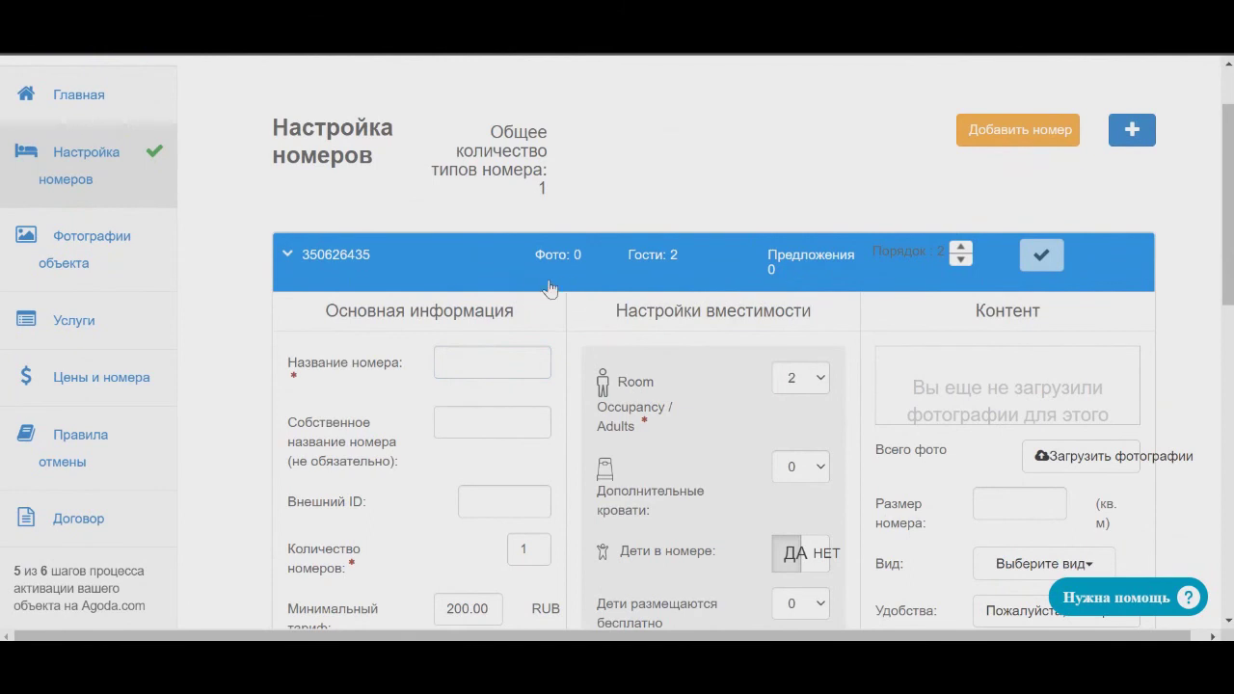
pyautogui.scroll(1, 528, 294)
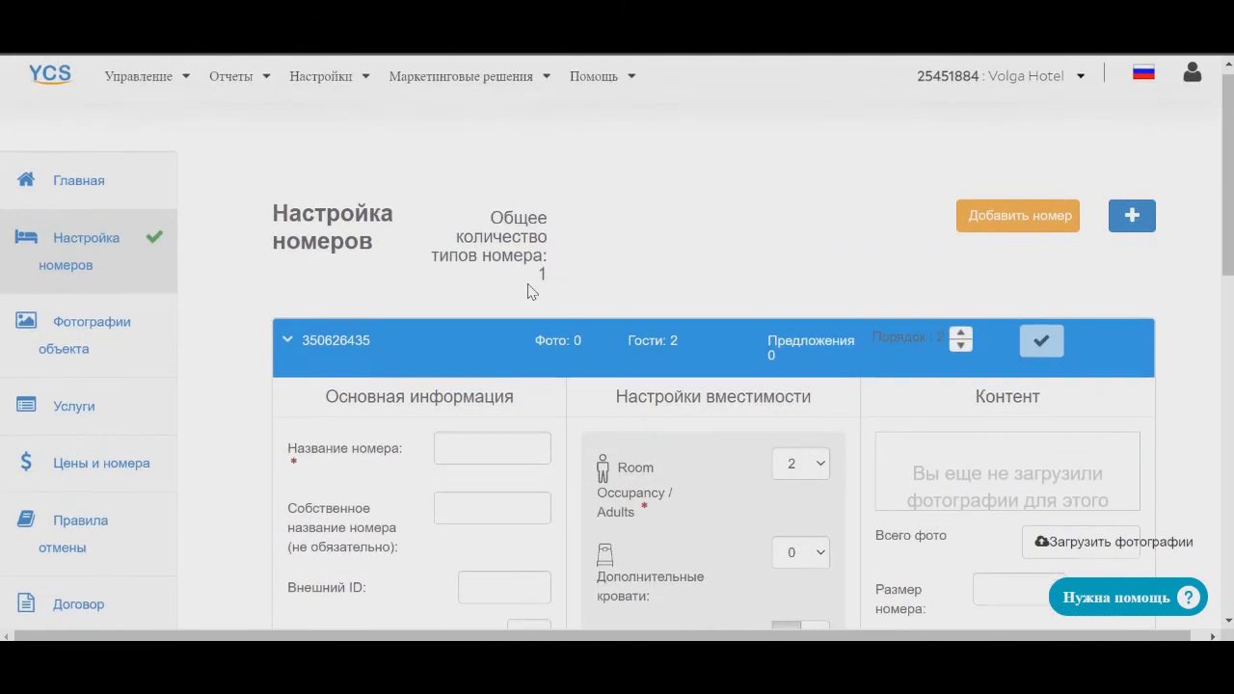
pyautogui.scroll(-3, 441, 247)
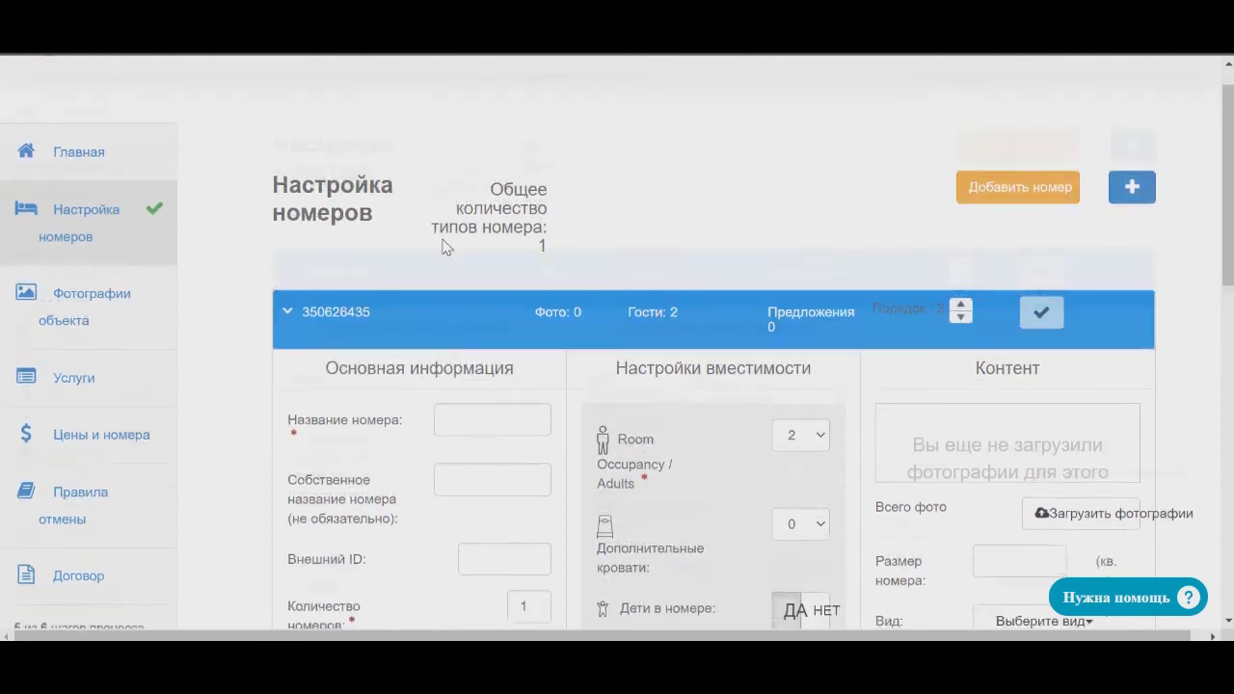
pyautogui.scroll(2, 428, 254)
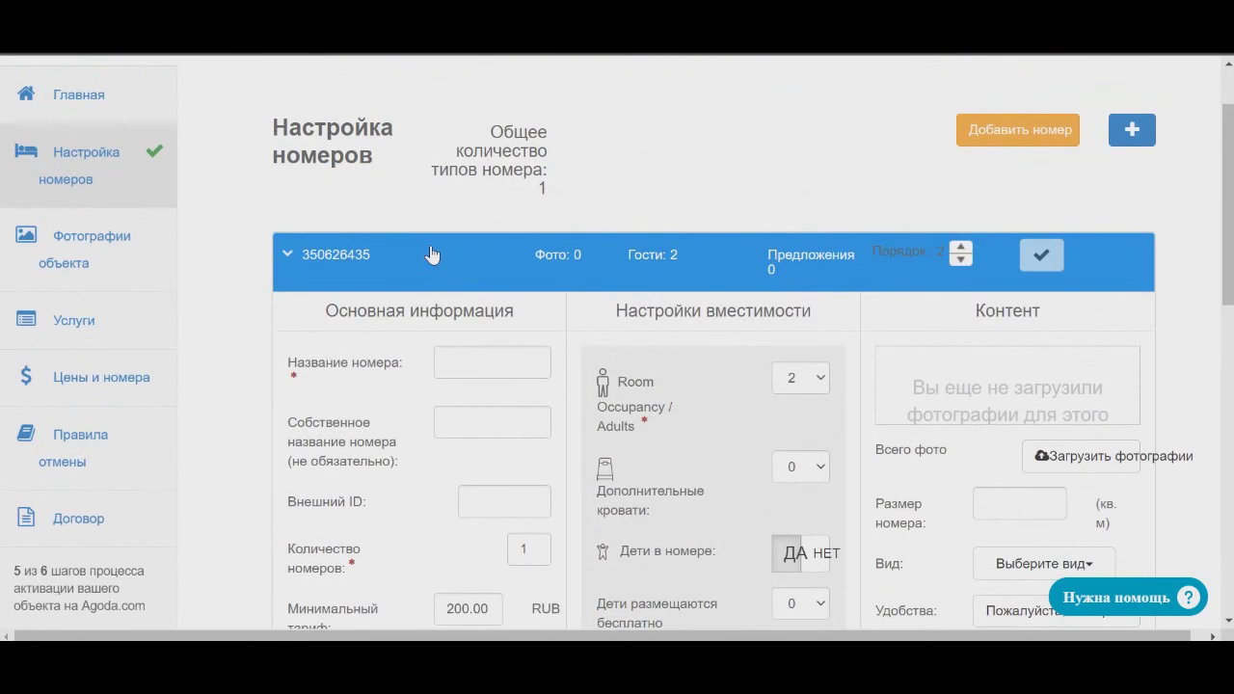